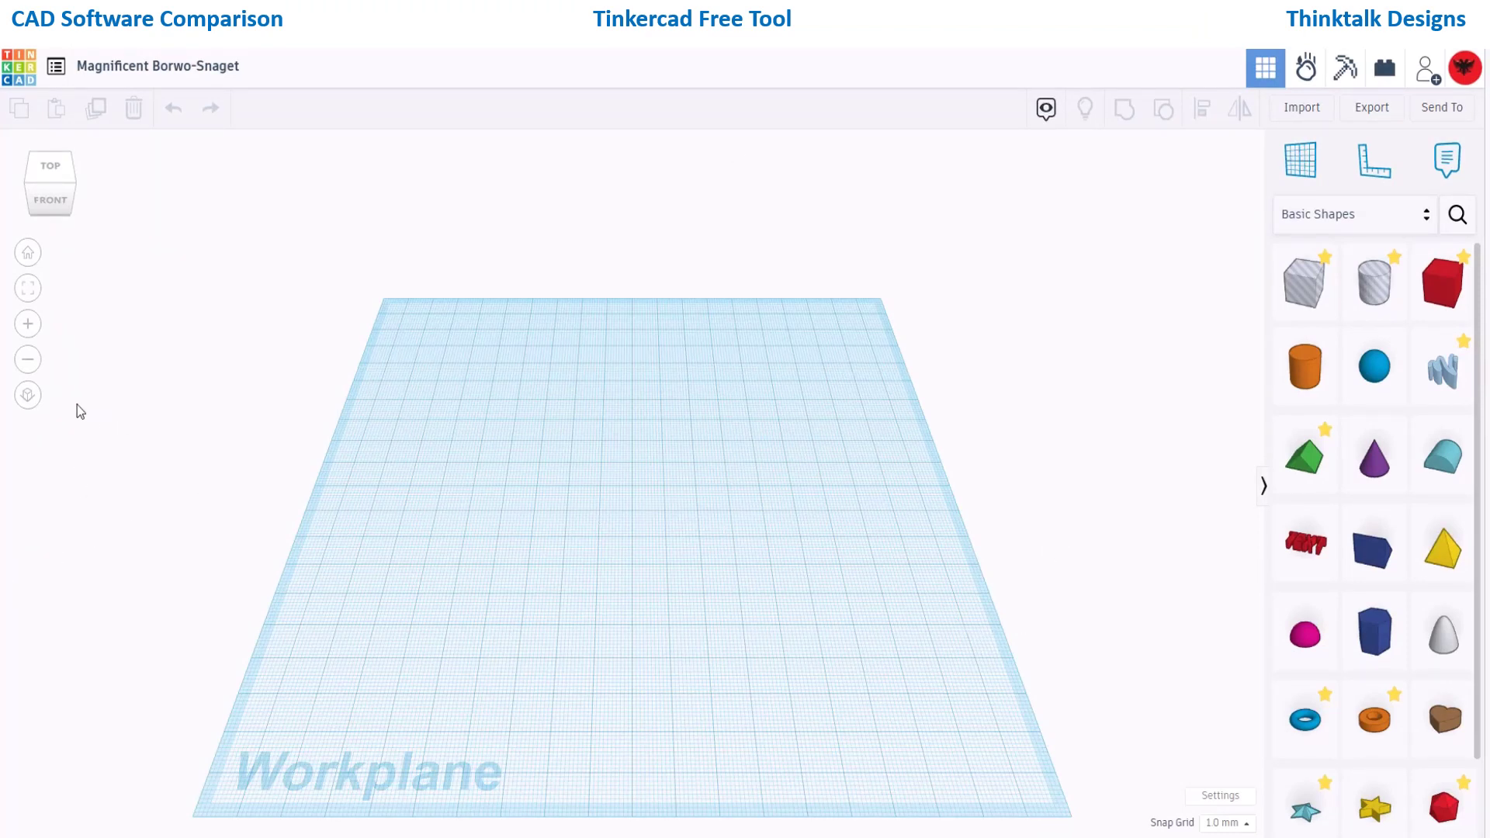
Inspect the workplane by toggling orthographic and perspective views, orbiting, homing and zooming.
click(36, 398)
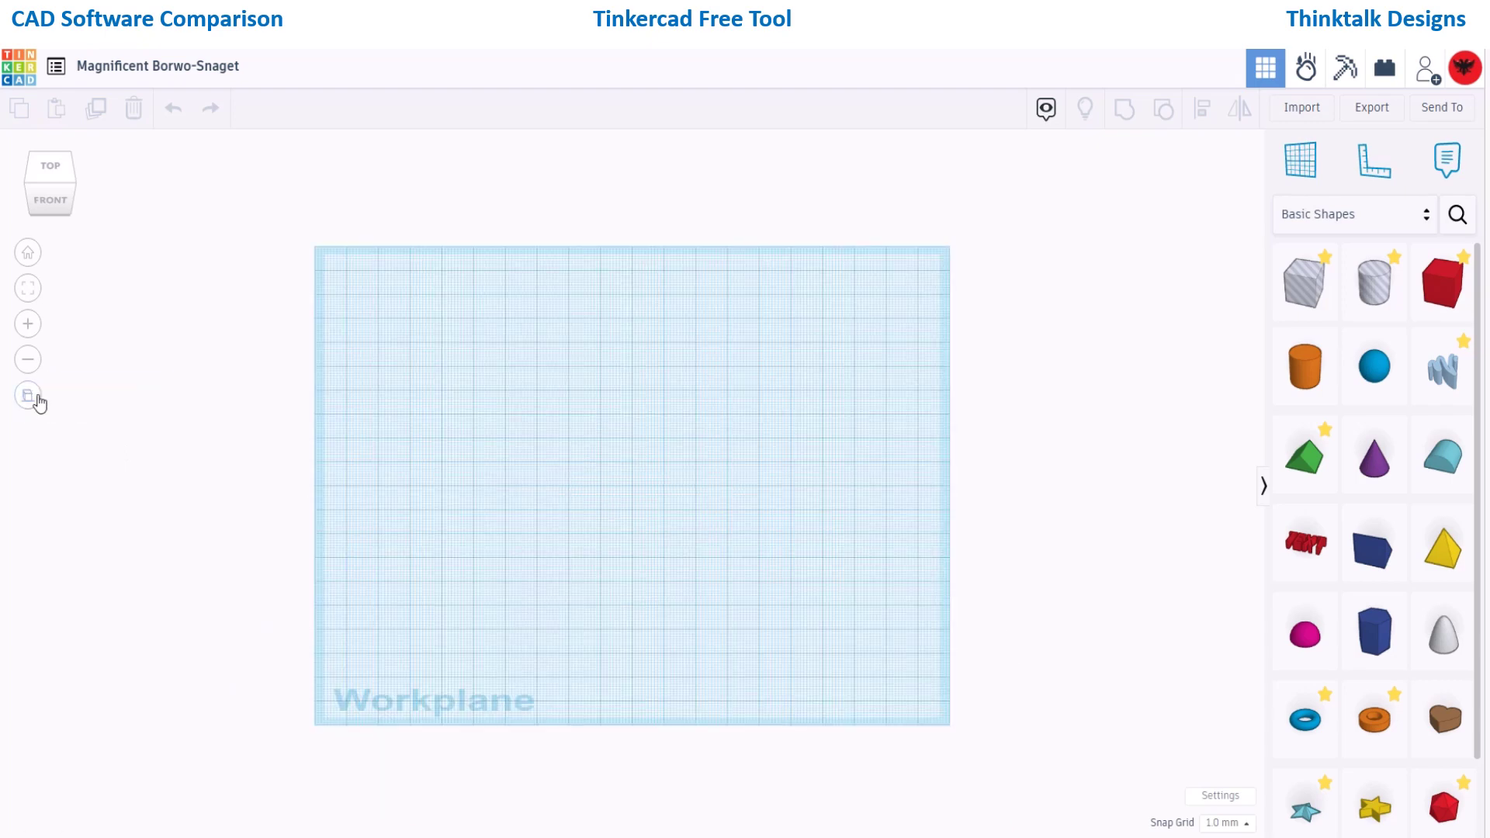
click(38, 402)
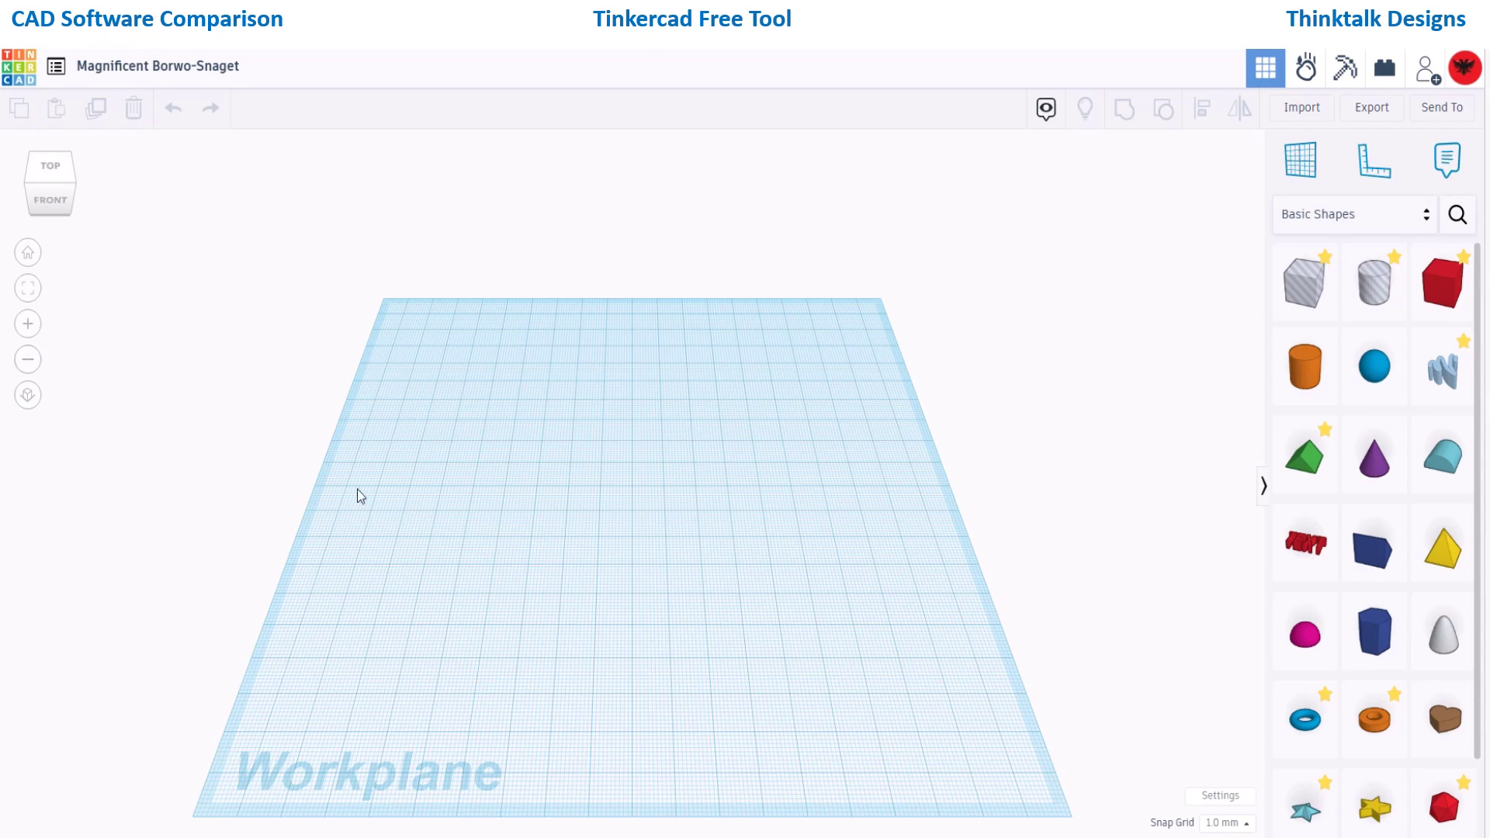
right_drag(967, 581, 1125, 567)
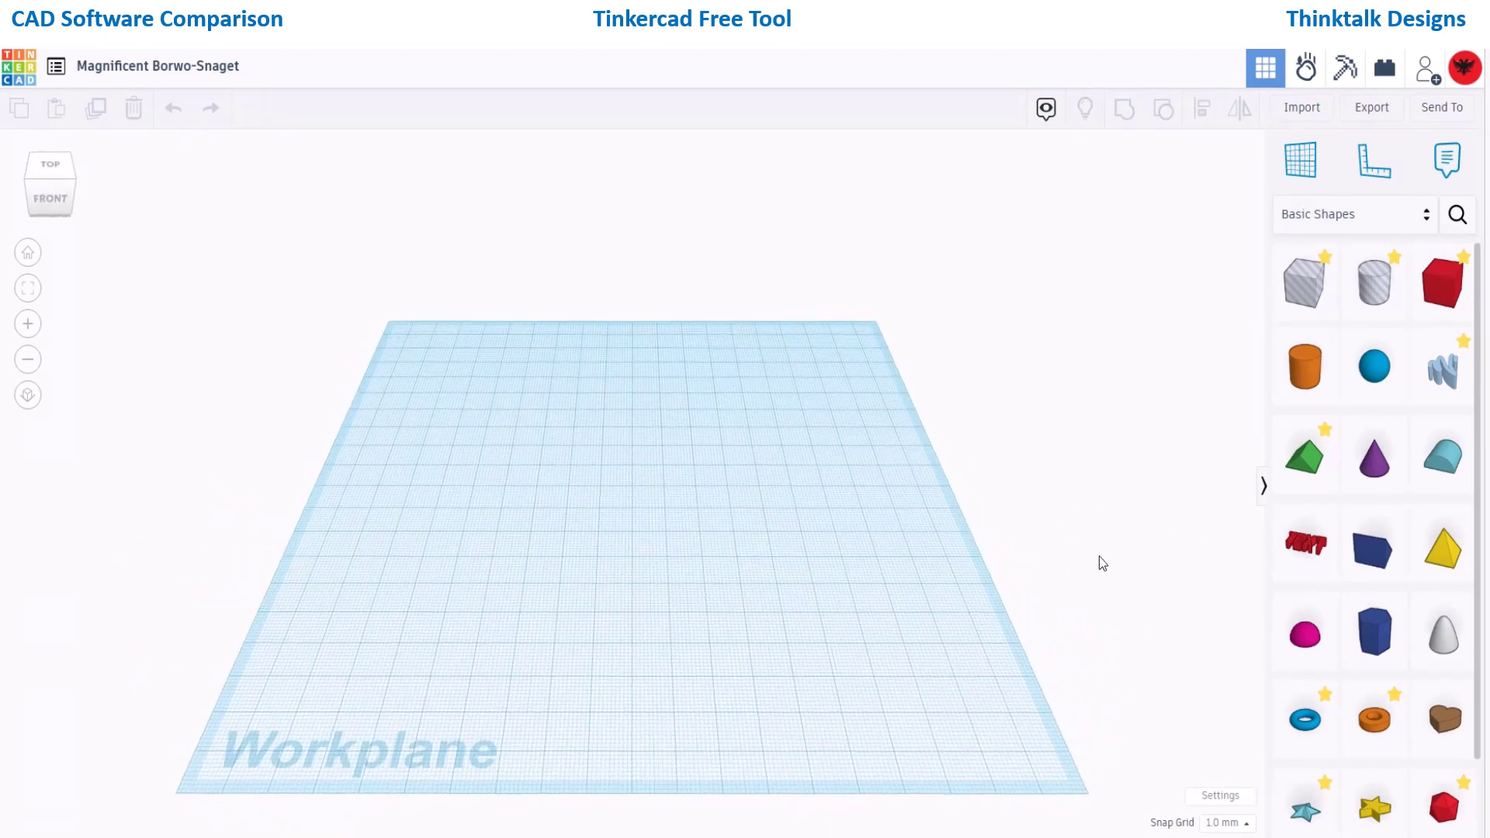
click(31, 260)
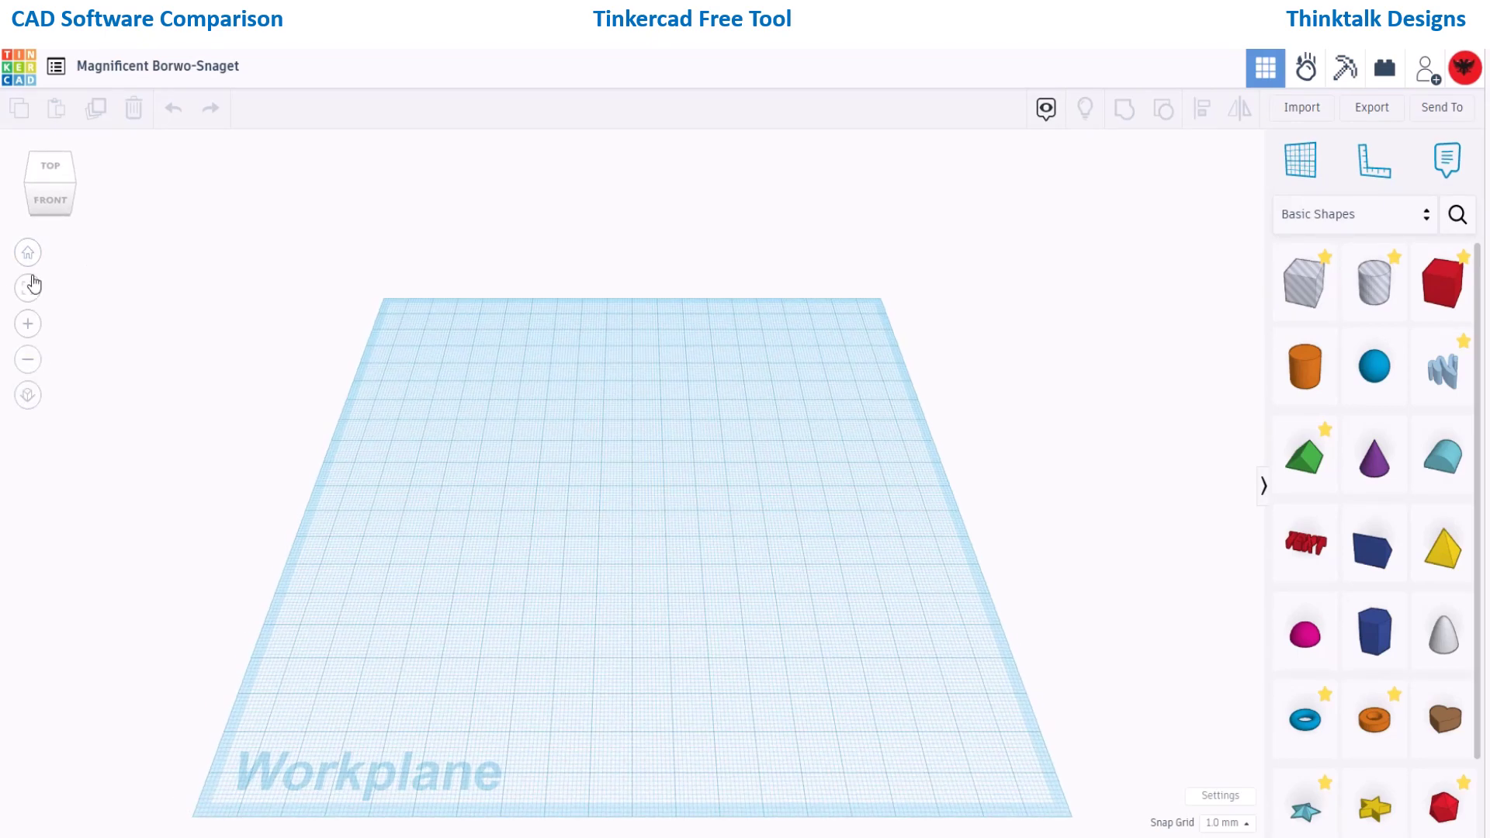
click(28, 395)
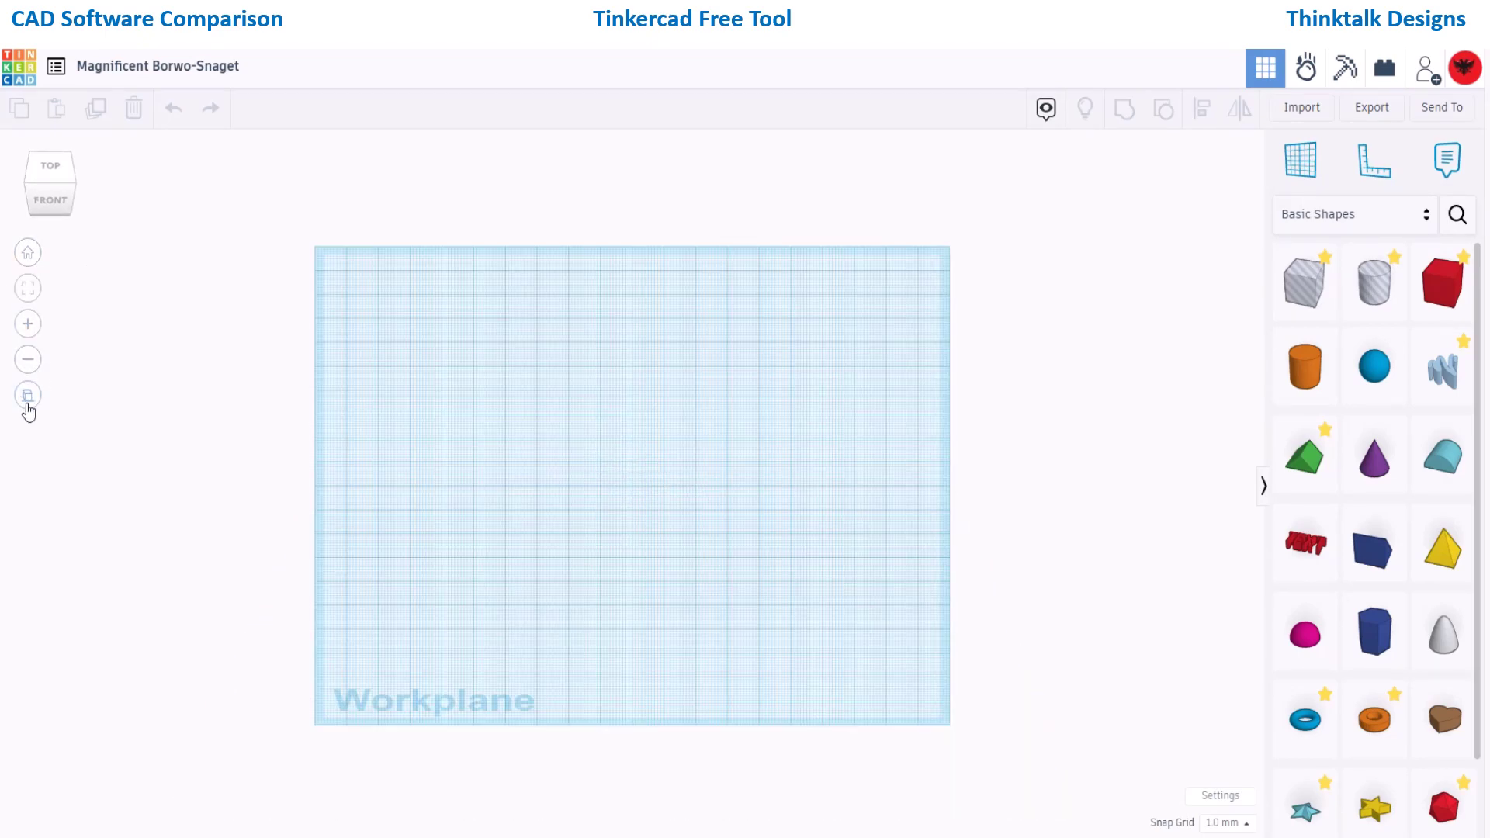
click(27, 400)
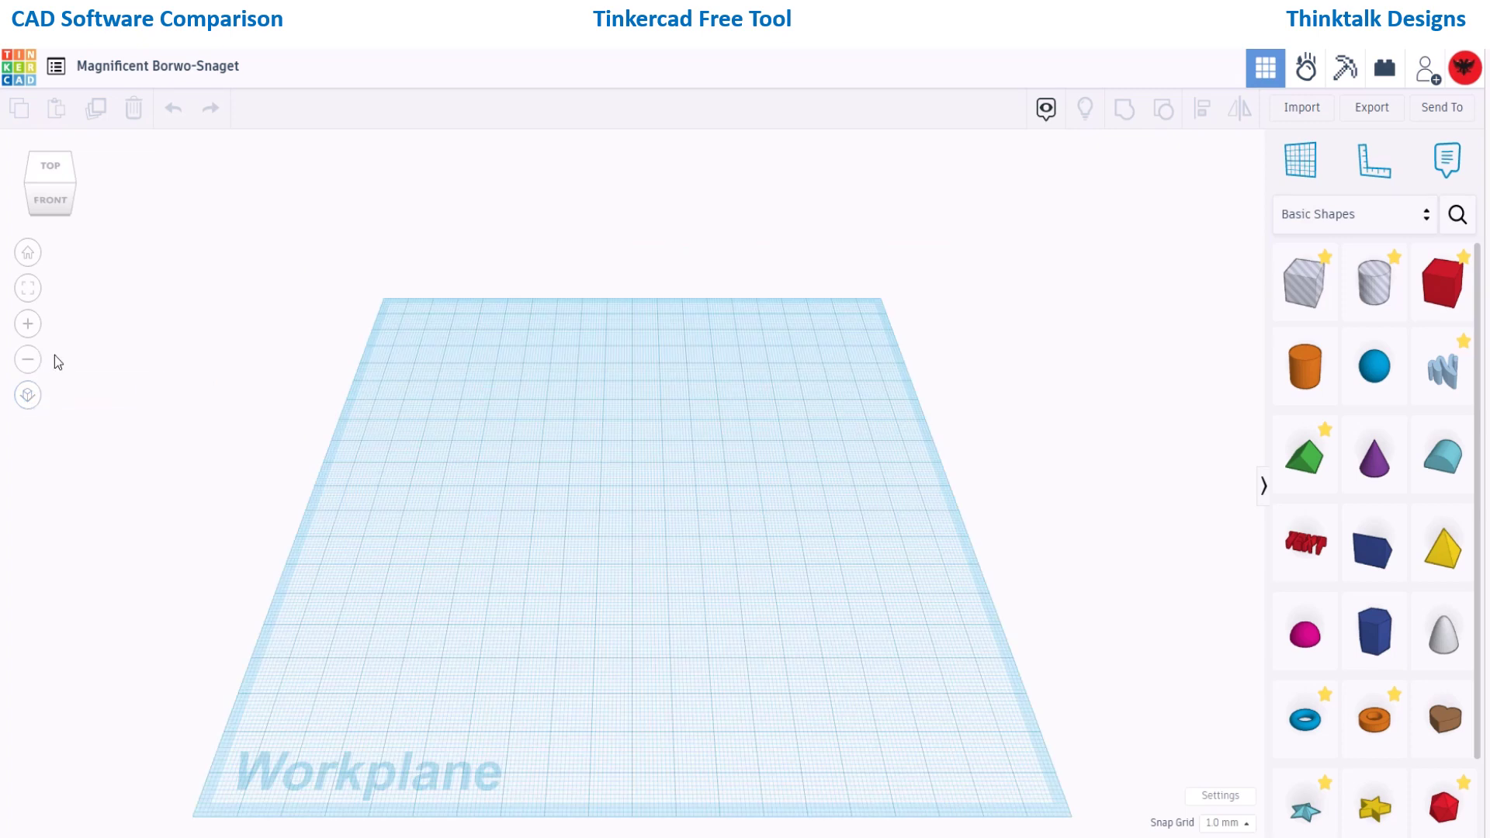
click(26, 361)
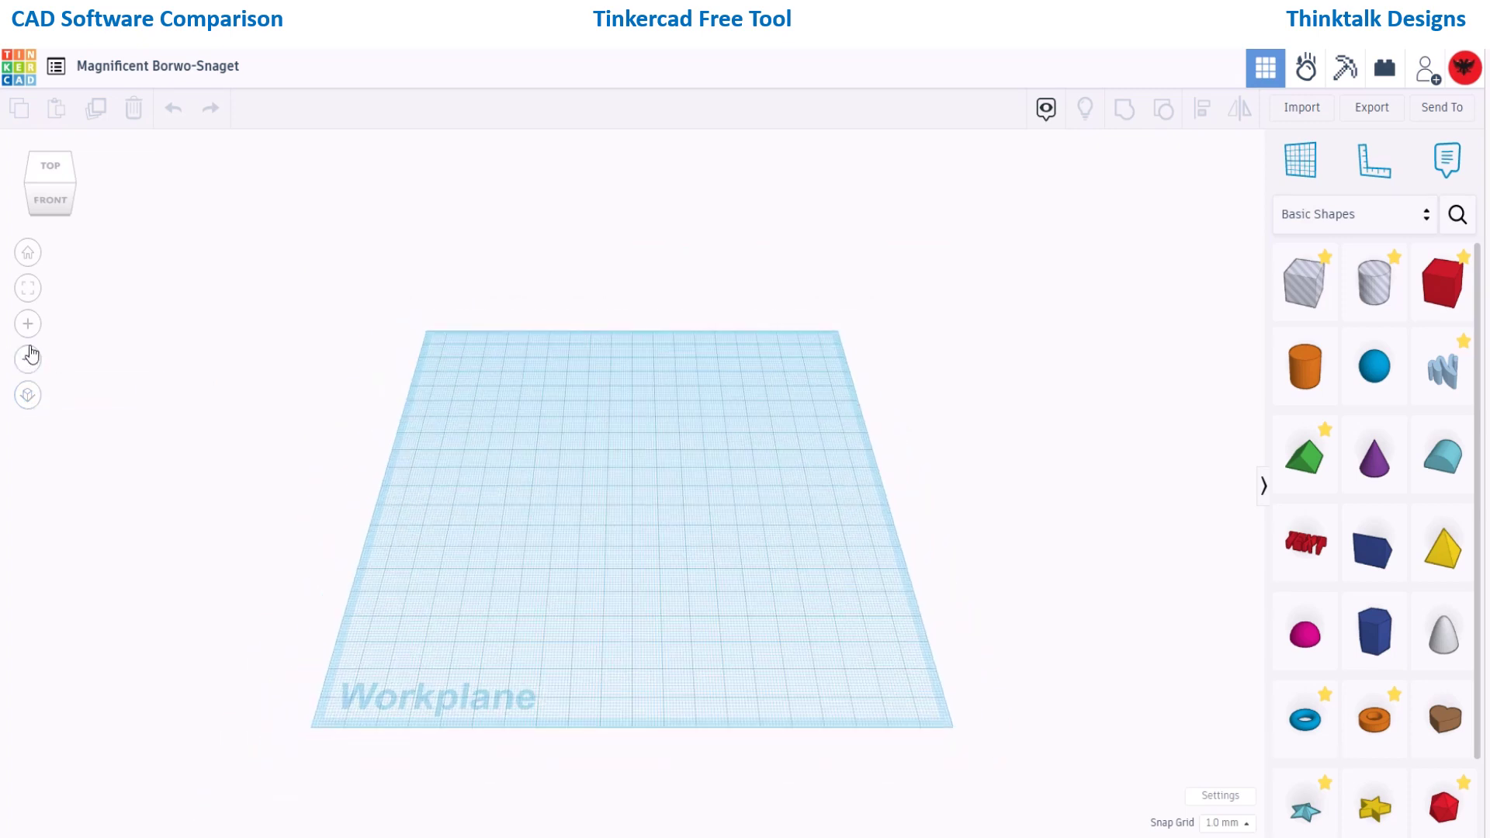
click(29, 327)
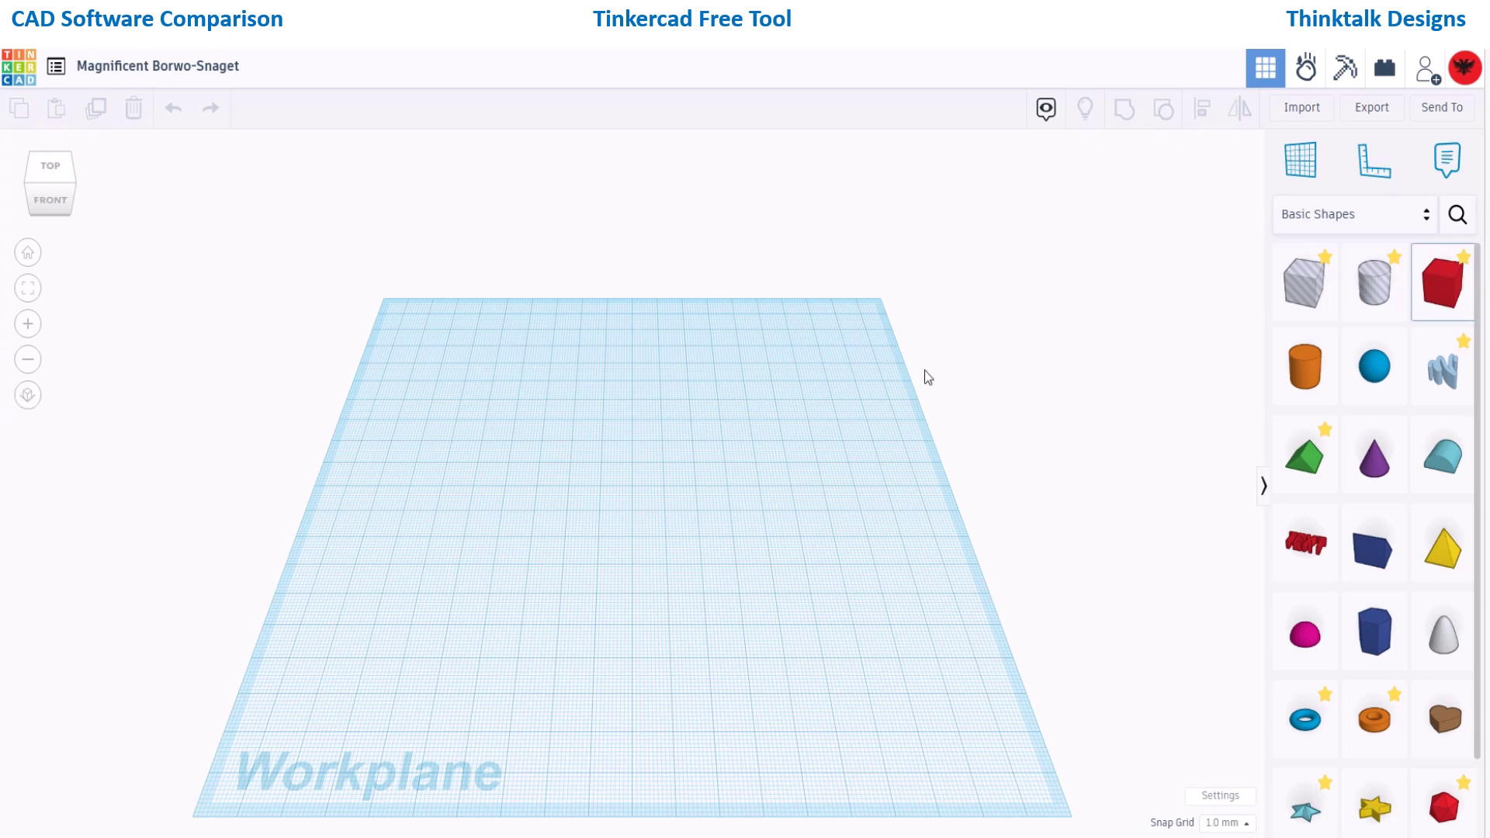
Place a red 20 × 20 × 20 box and round its edges to Radius 7.241.
click(625, 504)
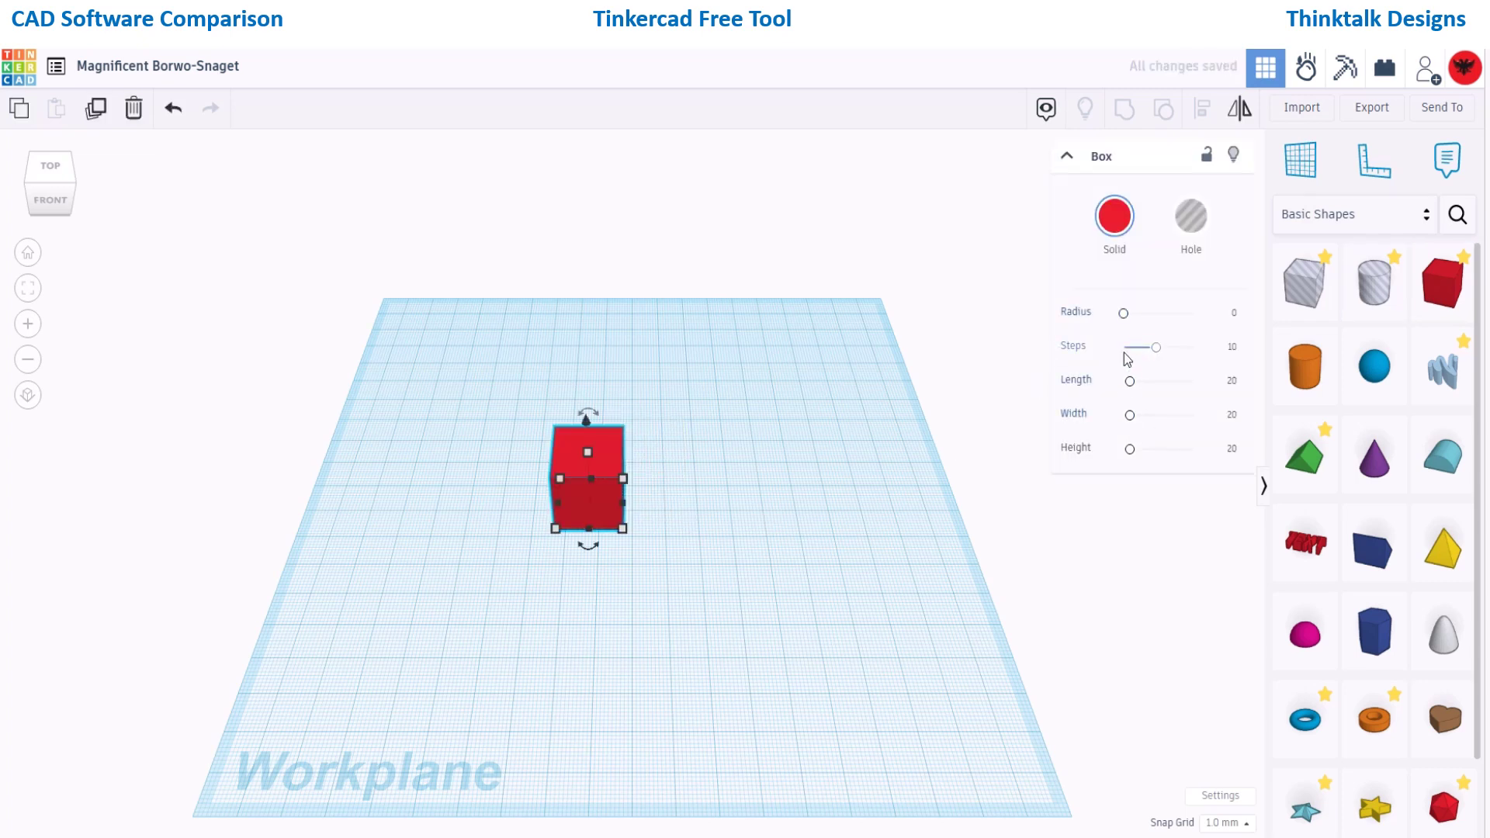
mouse_move(1123, 312)
mouse_down()
mouse_move(1193, 313)
mouse_move(1181, 341)
mouse_move(1131, 333)
mouse_move(1148, 328)
mouse_up()
scroll(580, 482, up, 5)
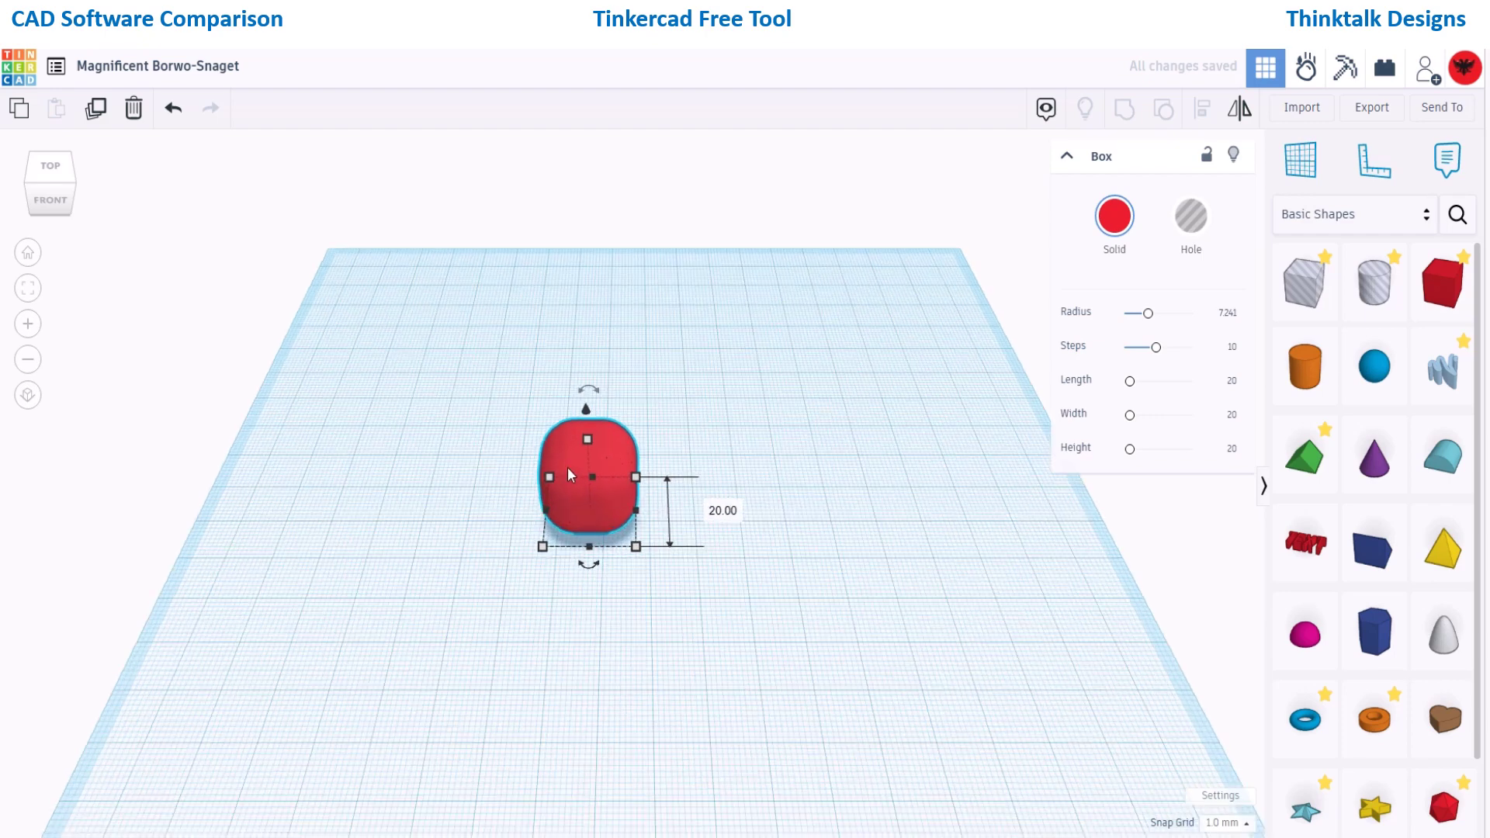
scroll(546, 427, up, 2)
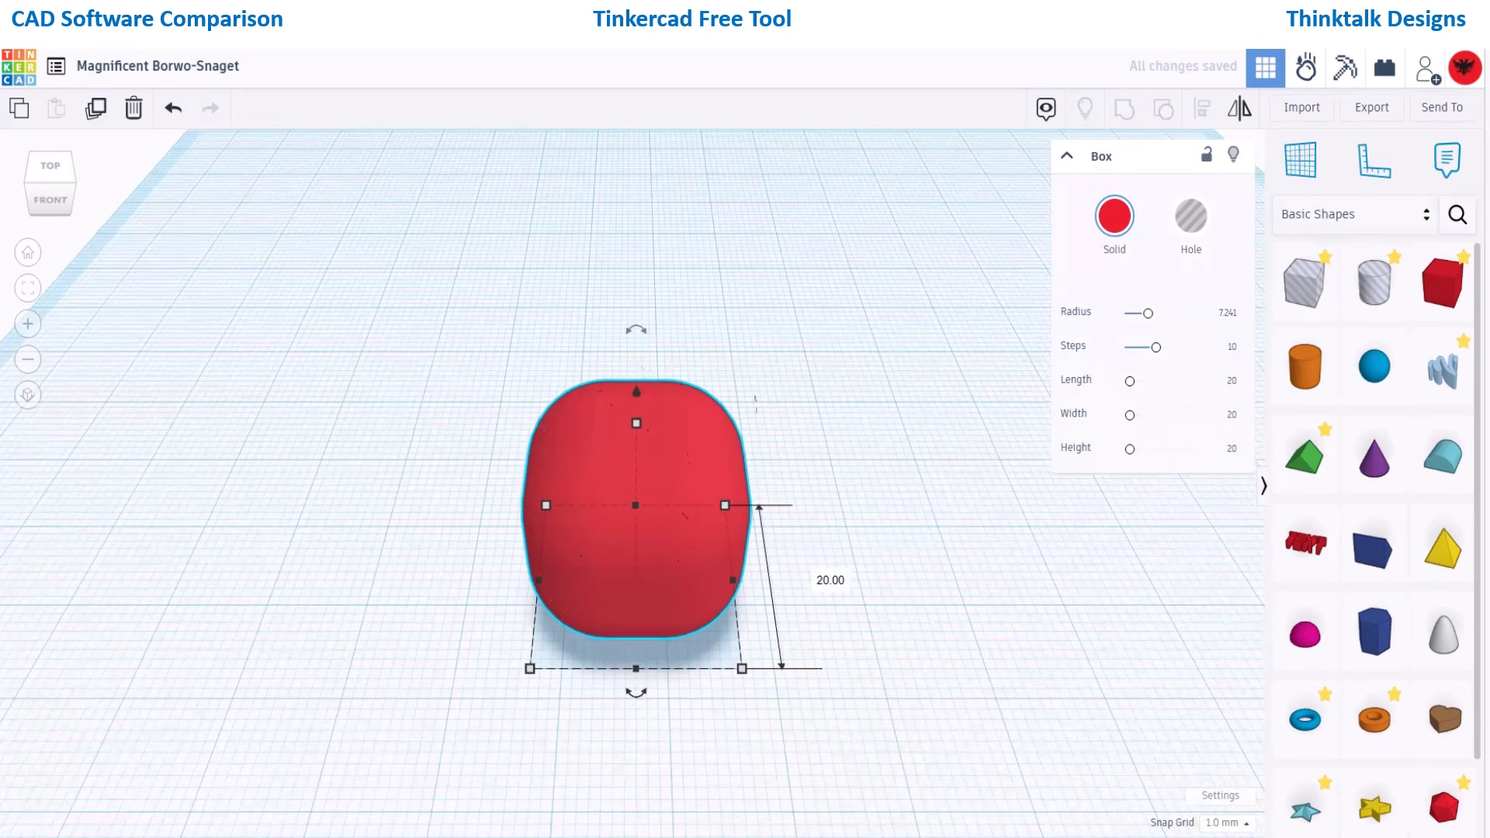
click(1006, 569)
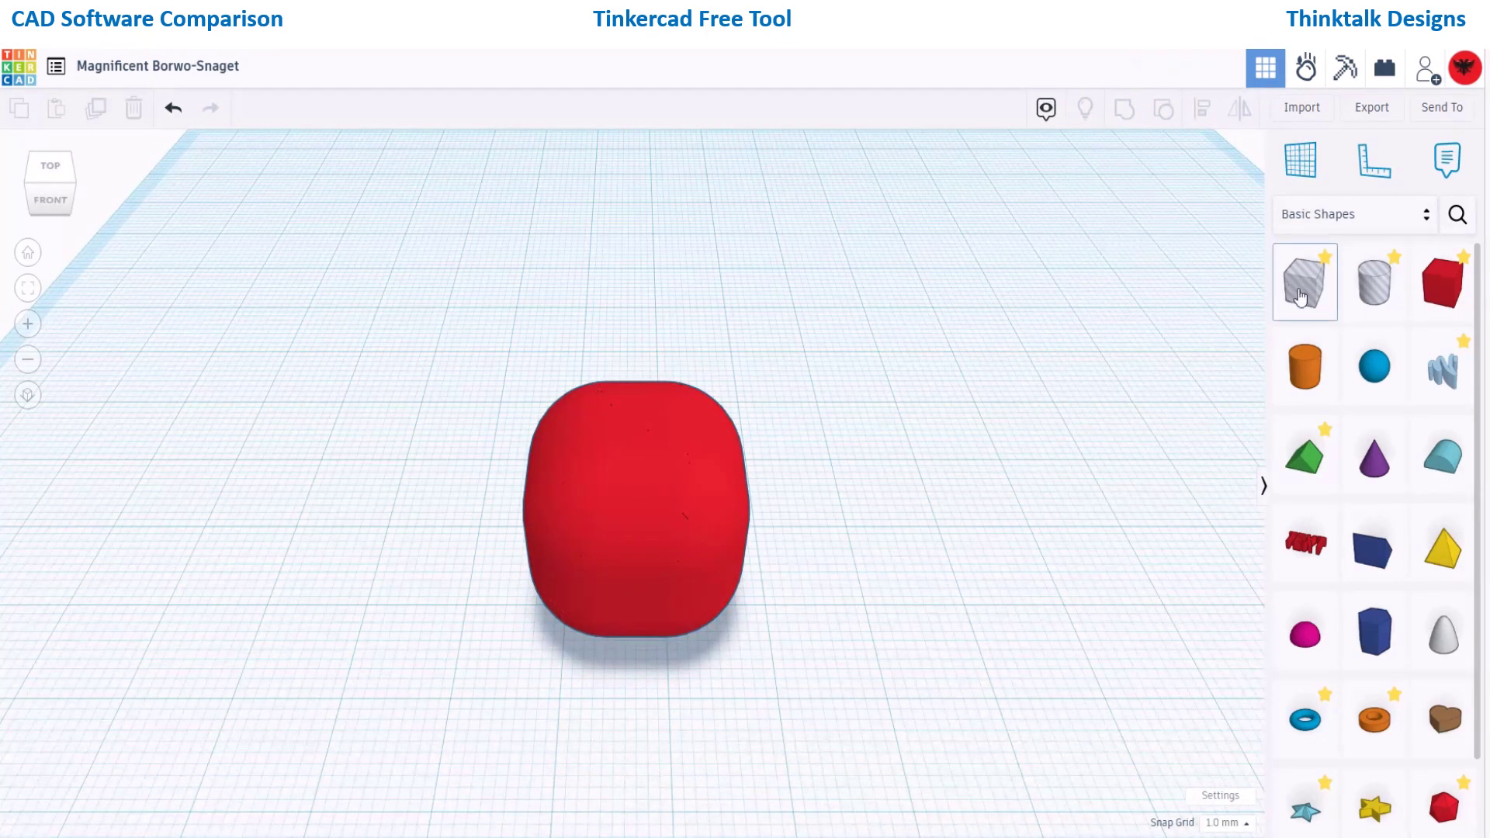
Place a hole box beside the red block, duplicate and offset it, then group all three.
drag(1305, 281, 515, 590)
click(95, 110)
drag(479, 598, 675, 705)
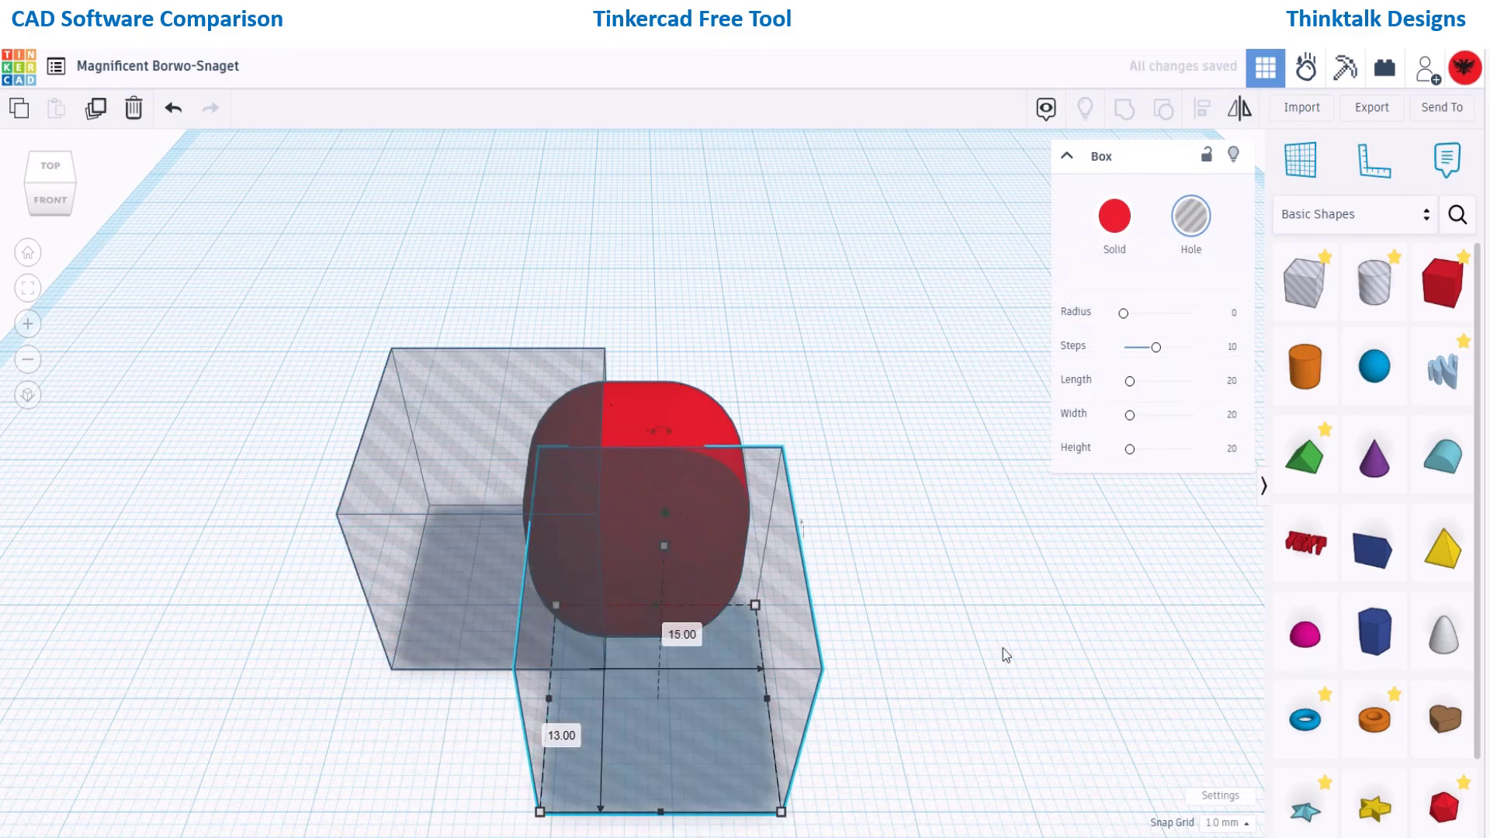
drag(292, 251, 822, 659)
click(1125, 120)
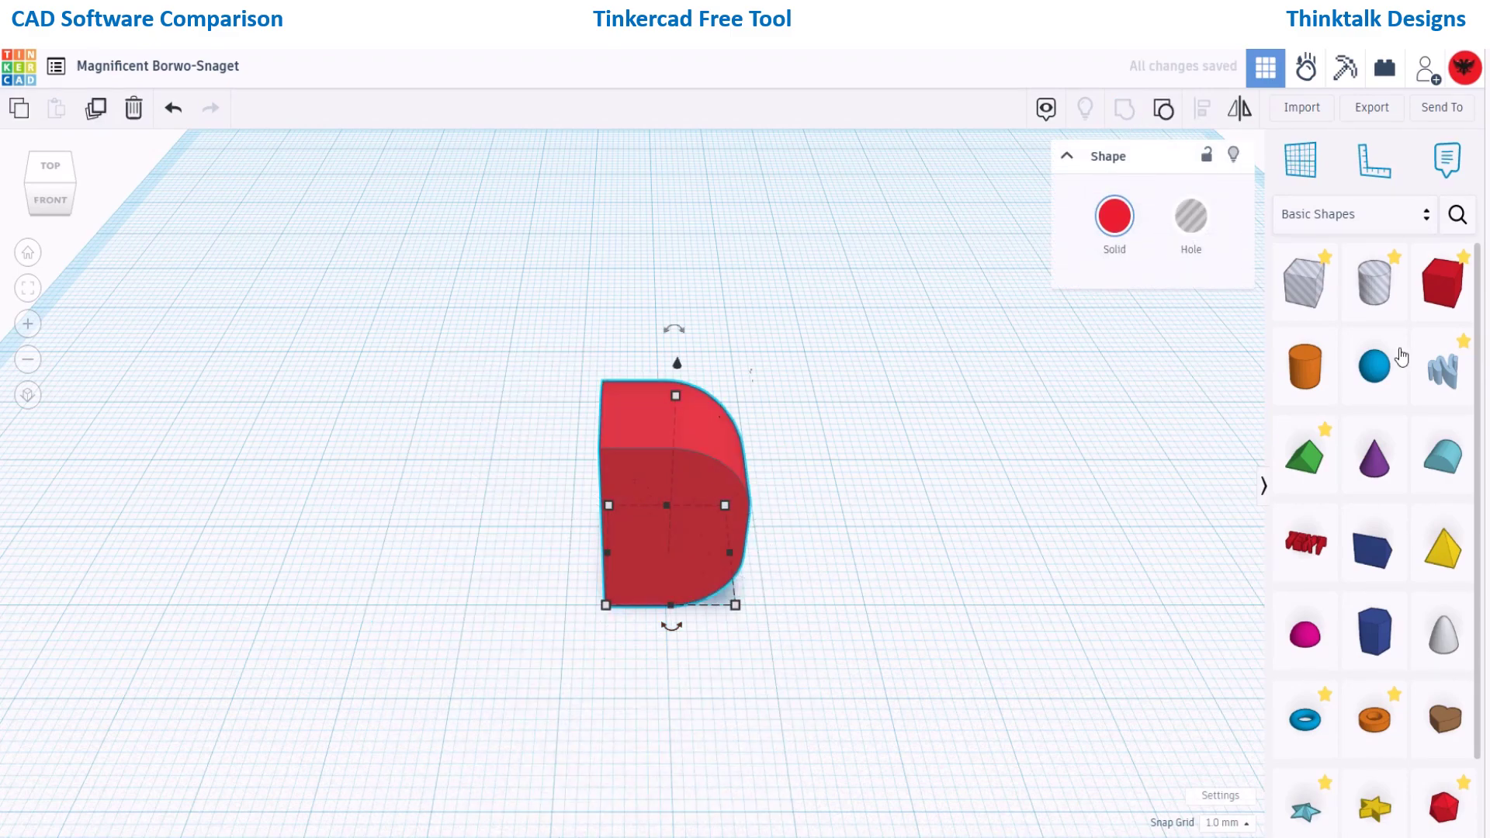
click(1304, 282)
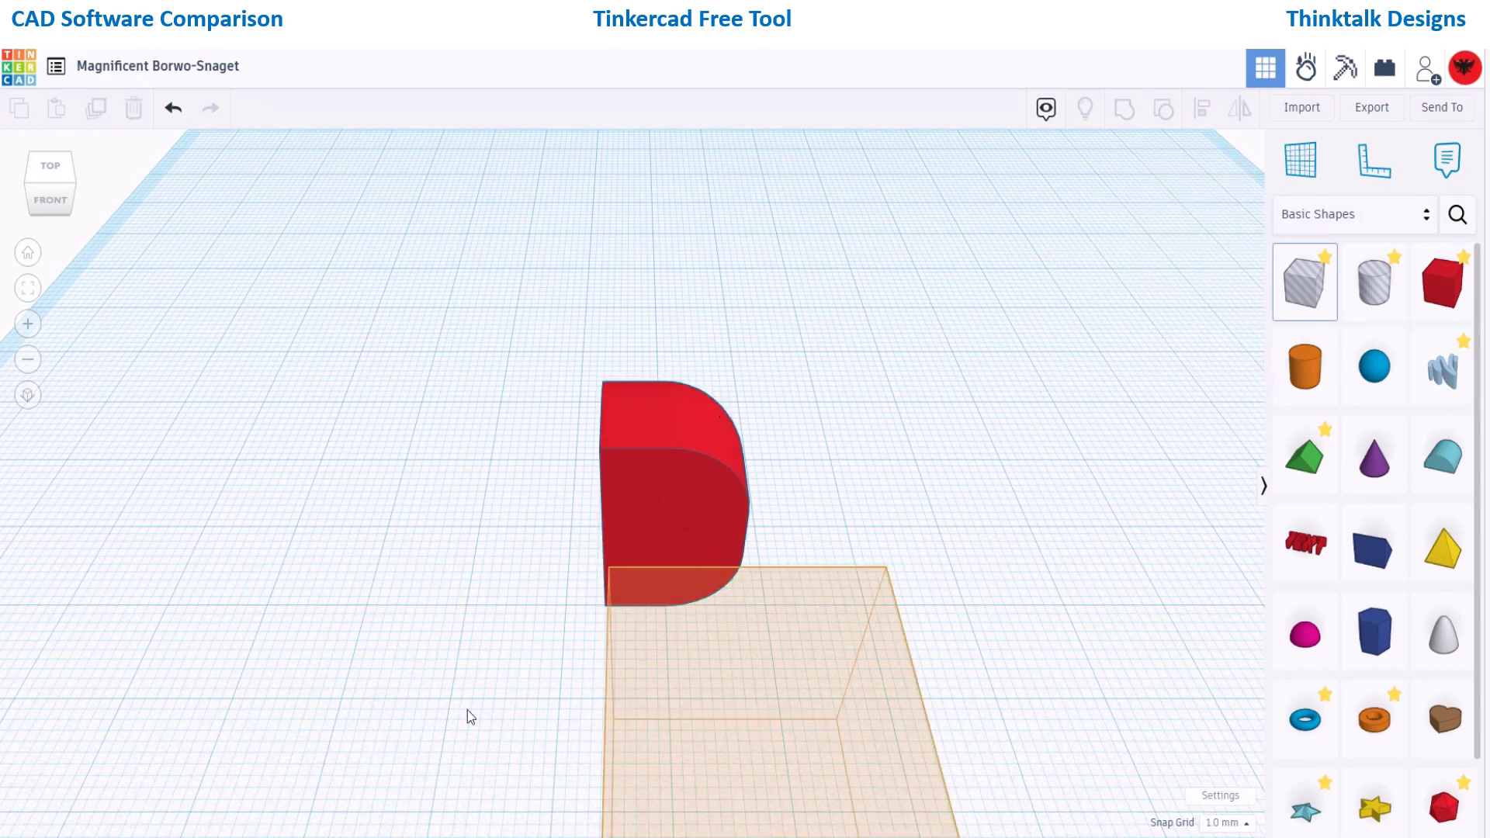
Cut the D shape with a 10.00-high hole box by grouping, then shift the result left.
click(709, 574)
drag(725, 428, 728, 560)
drag(604, 607, 594, 603)
drag(672, 548, 703, 512)
drag(565, 316, 708, 587)
click(1118, 115)
drag(667, 512, 823, 535)
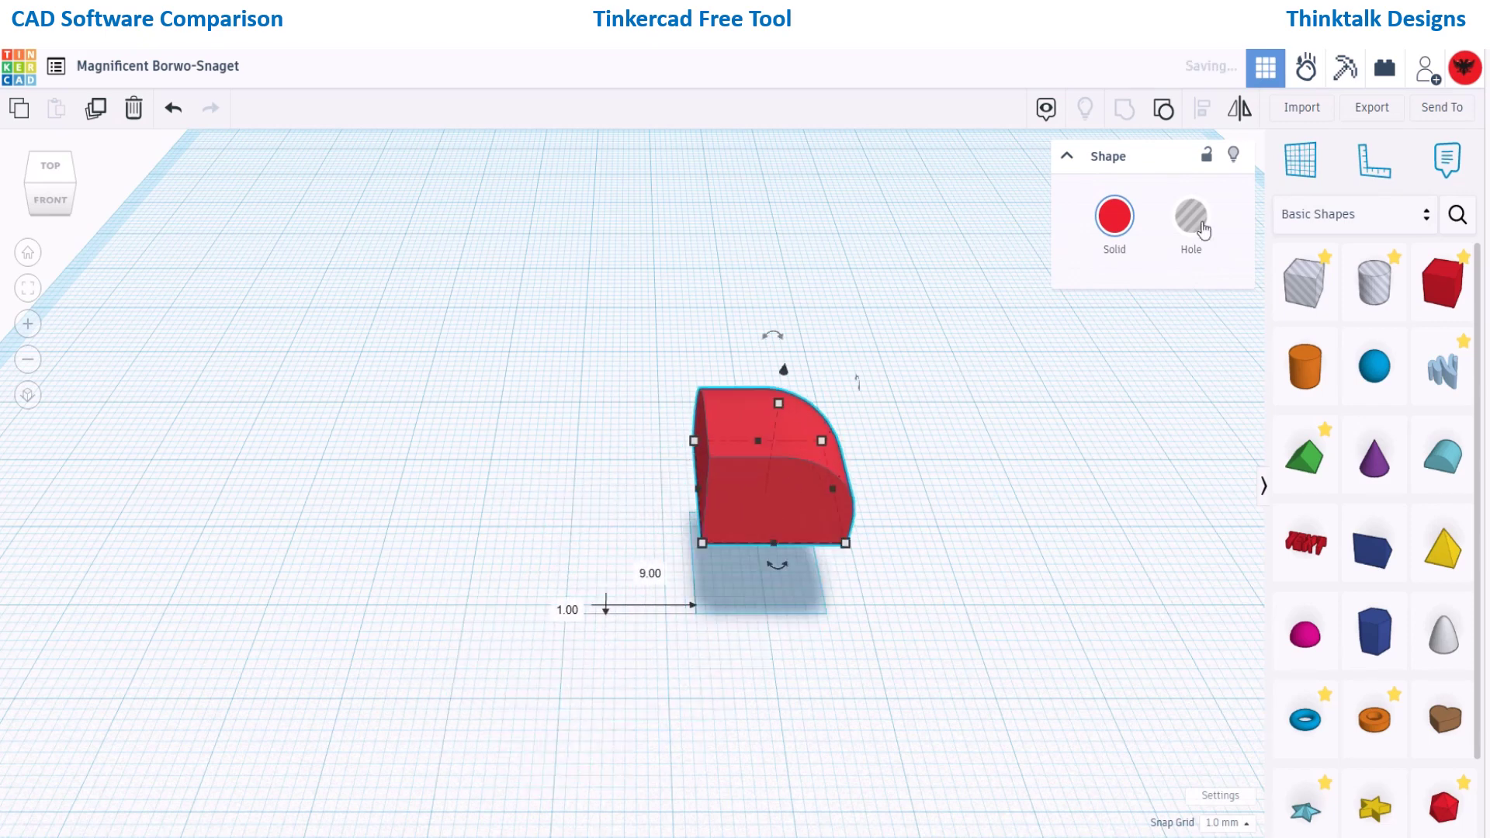
Add a spare solid red box to the workplane, then delete it.
click(1436, 267)
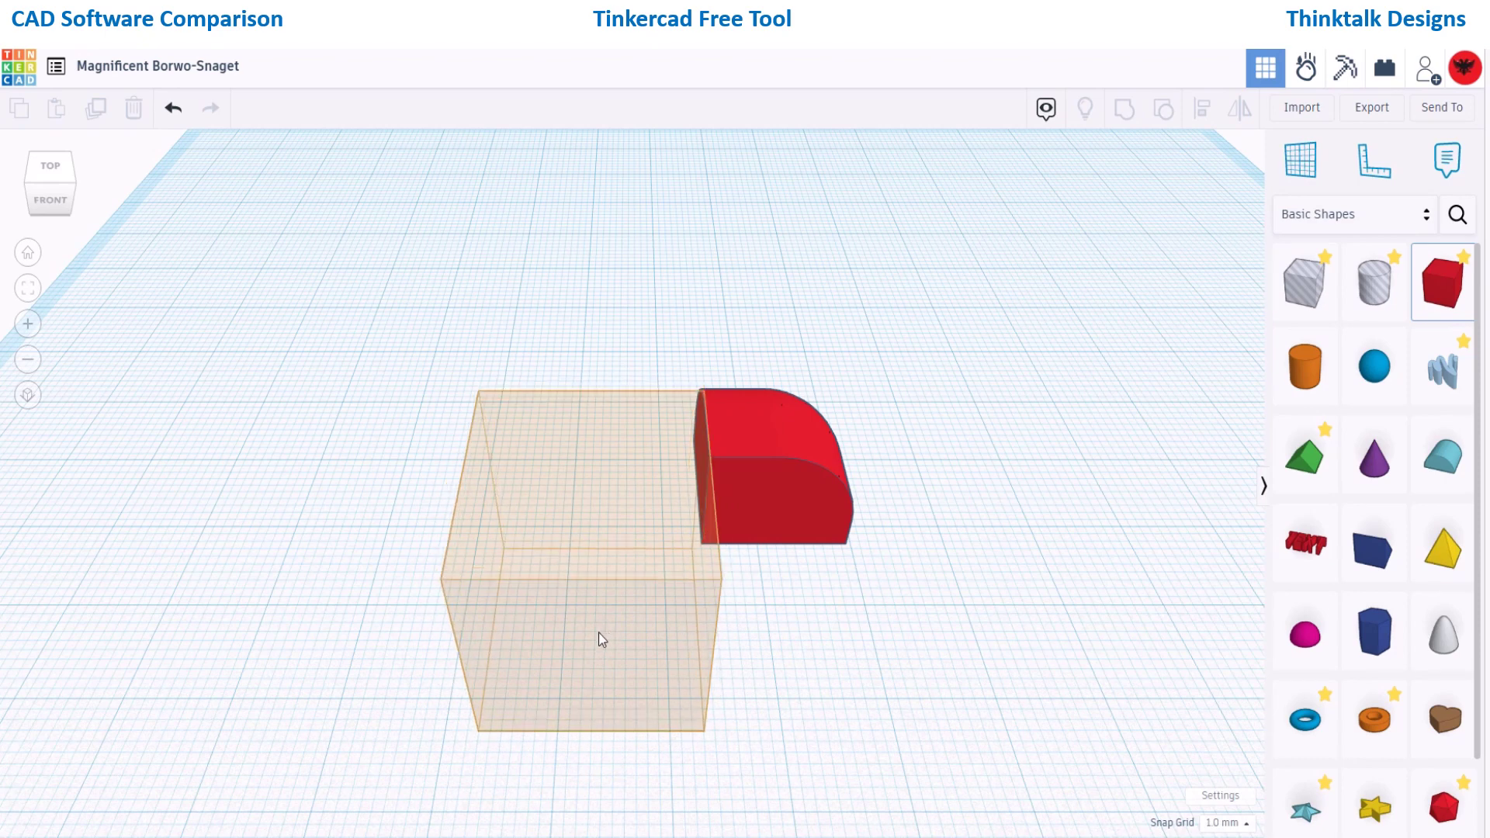
click(630, 551)
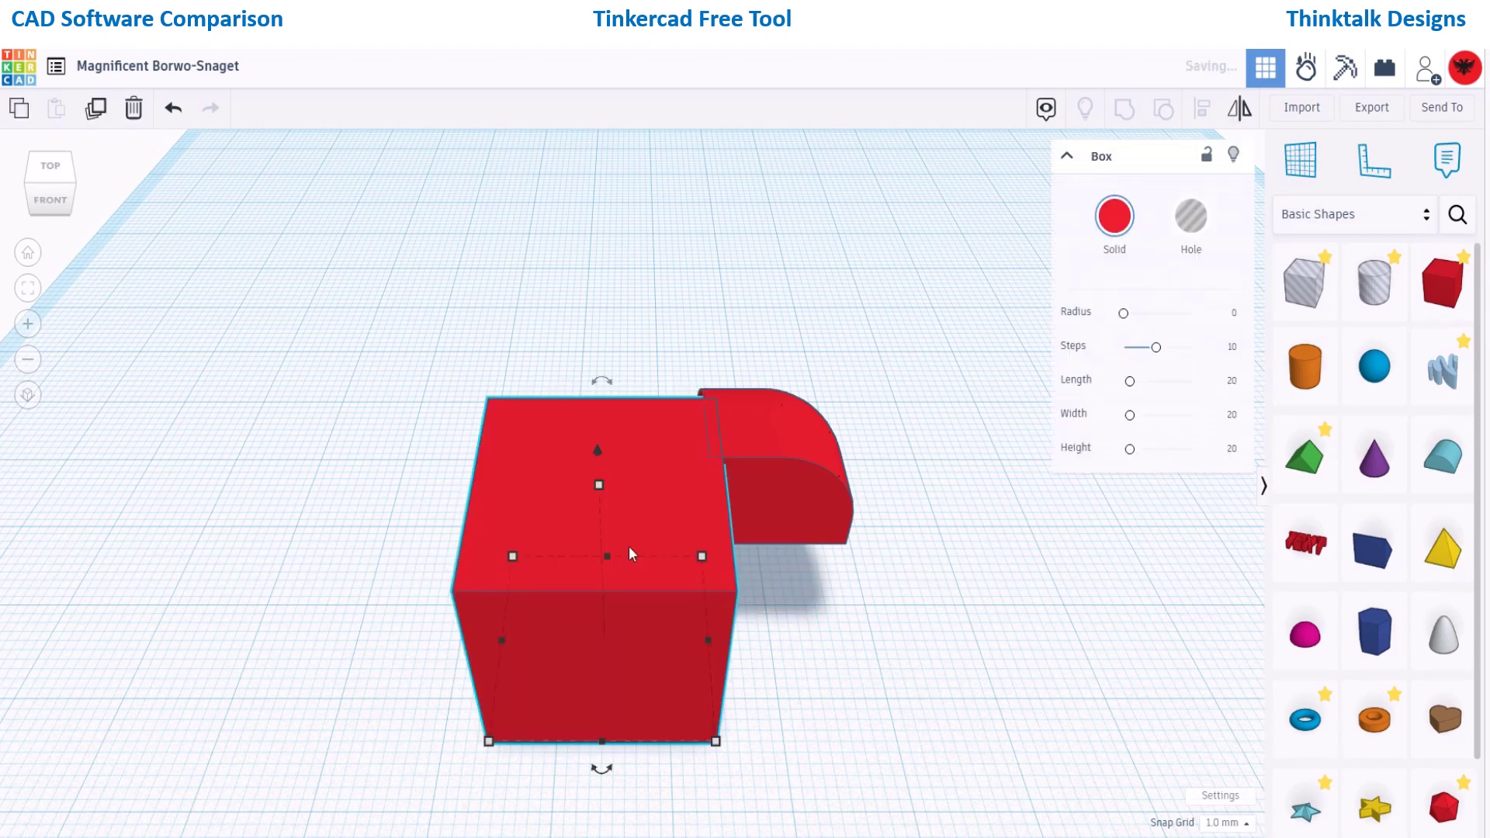
key(Delete)
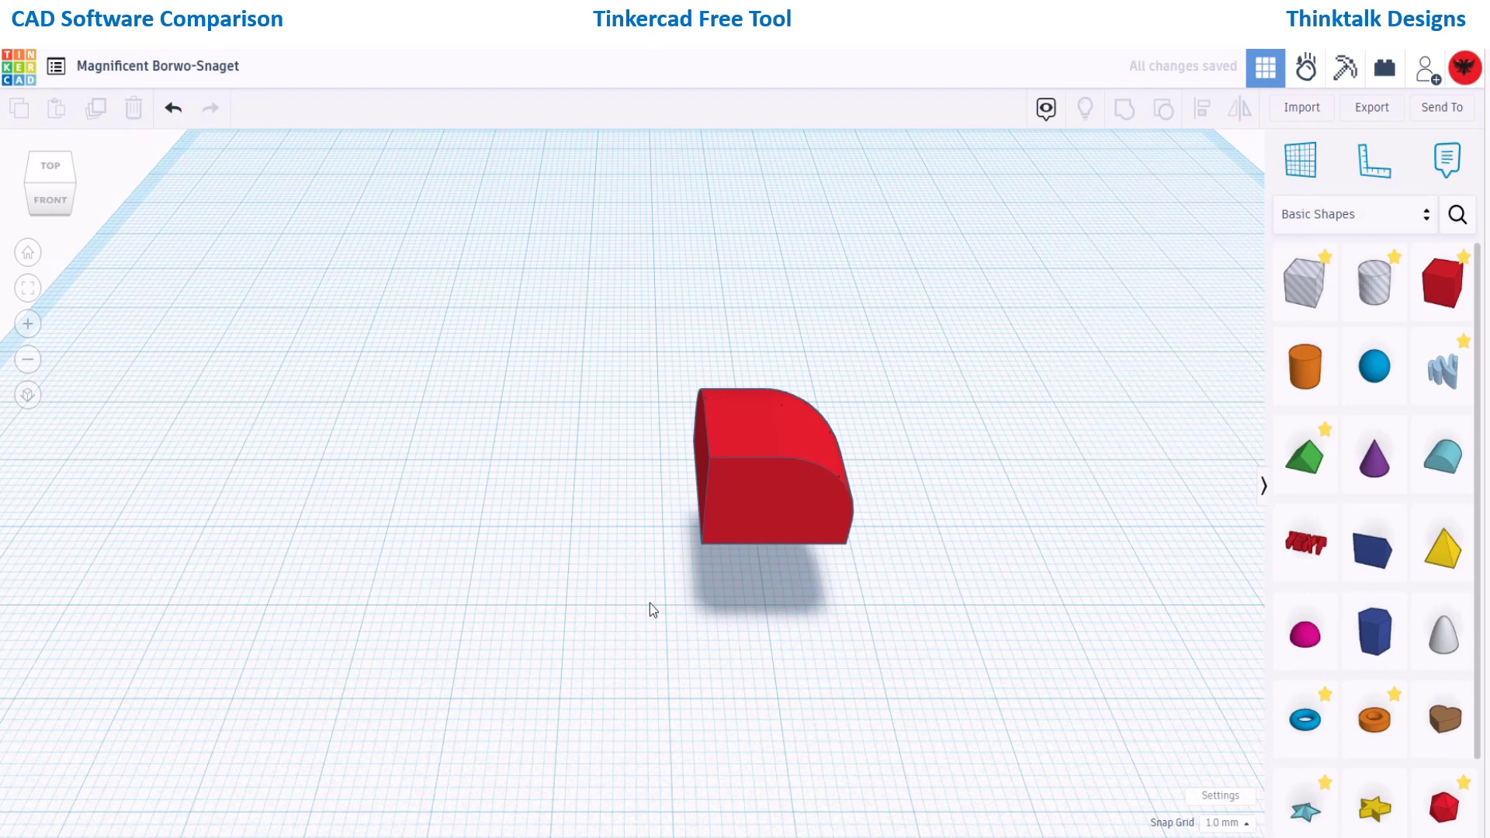
Widen the quarter-round block to 24.00, raise it to 28.00, and extend its bottom to 18.00.
click(728, 524)
drag(698, 545, 595, 658)
drag(727, 447, 978, 509)
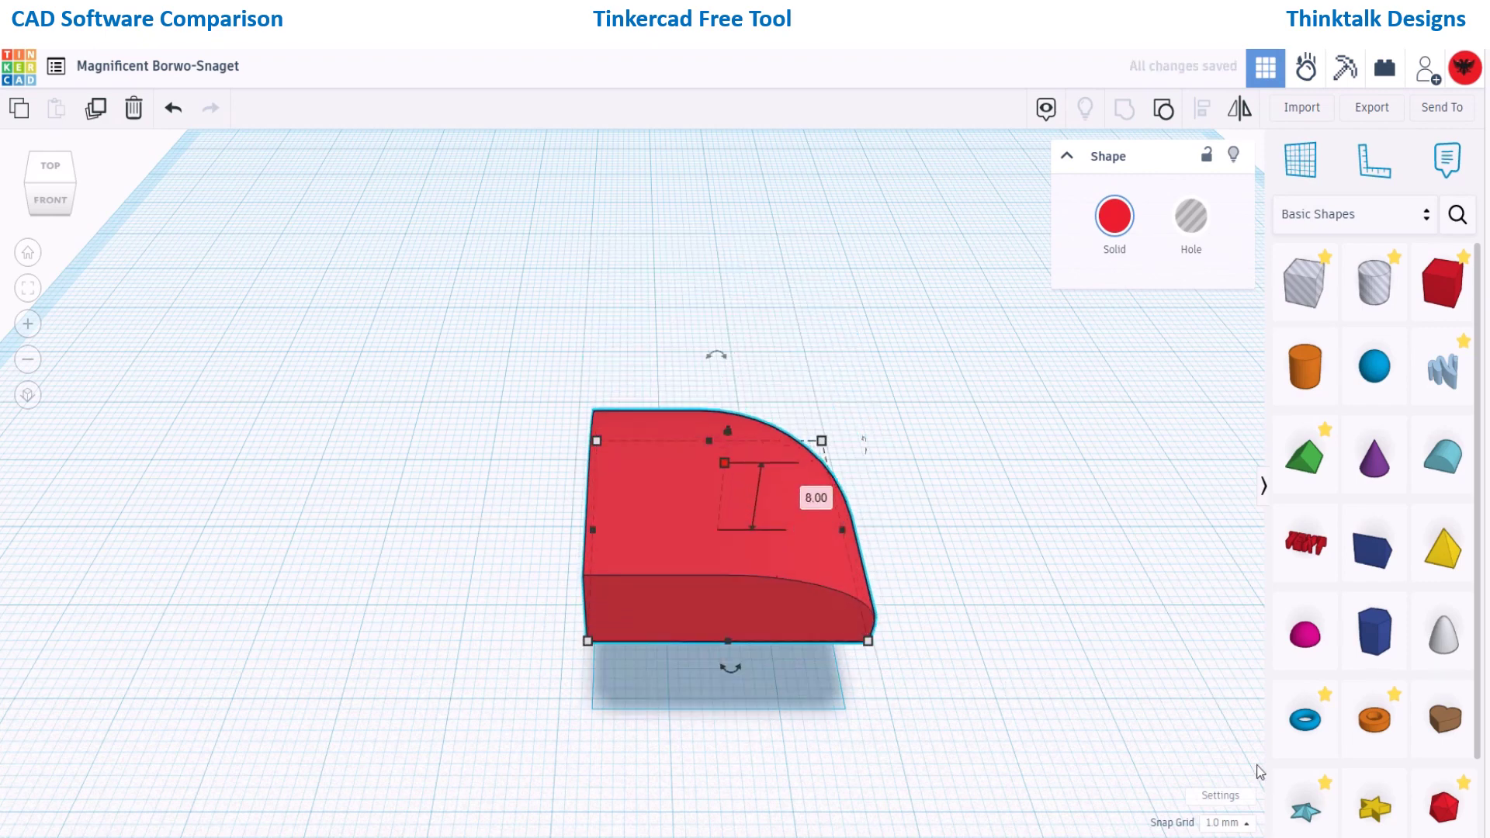
right_drag(650, 441, 574, 252)
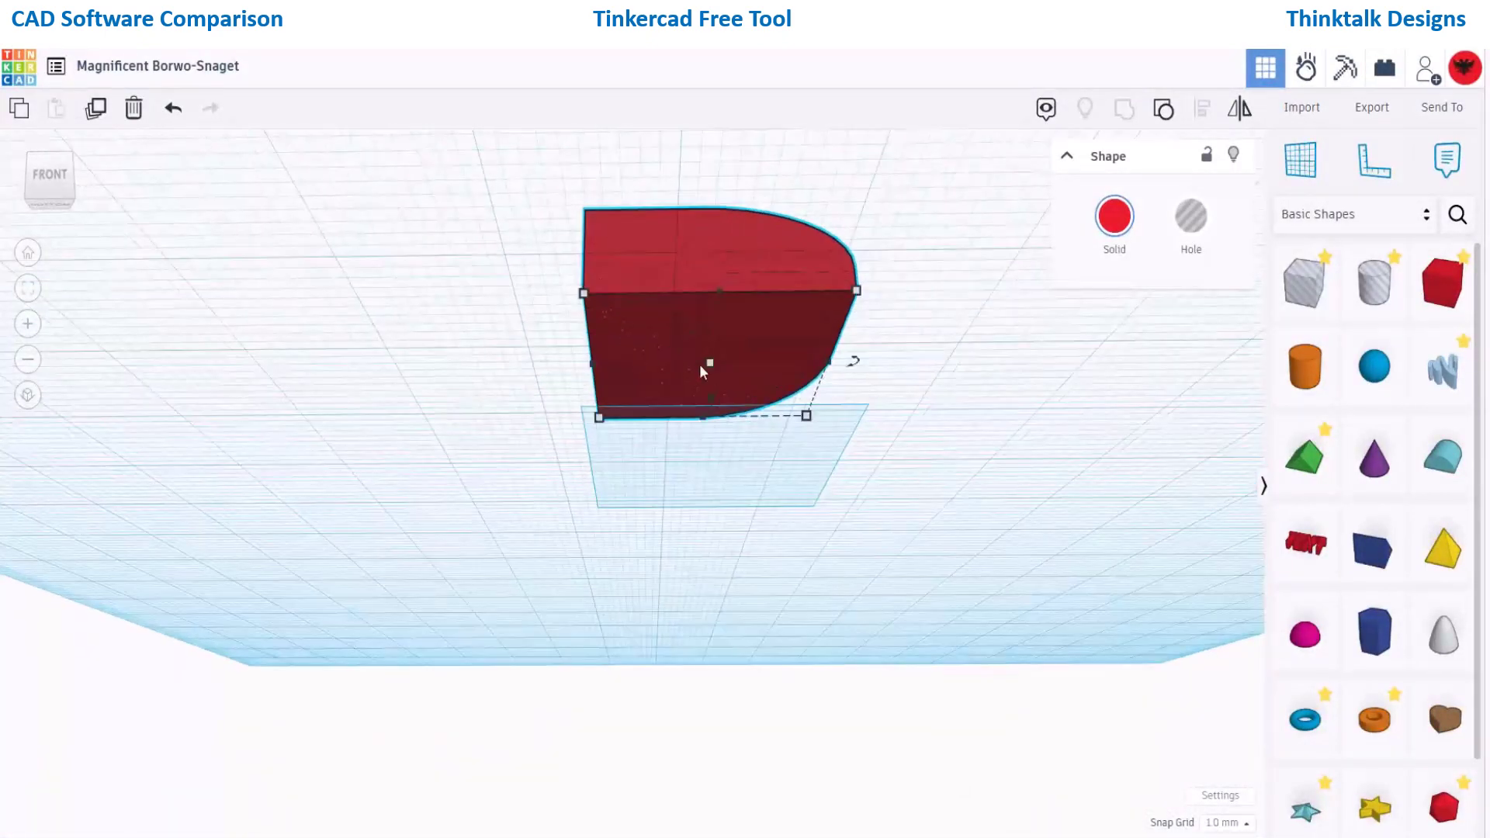
right_drag(714, 362, 704, 489)
drag(704, 489, 695, 460)
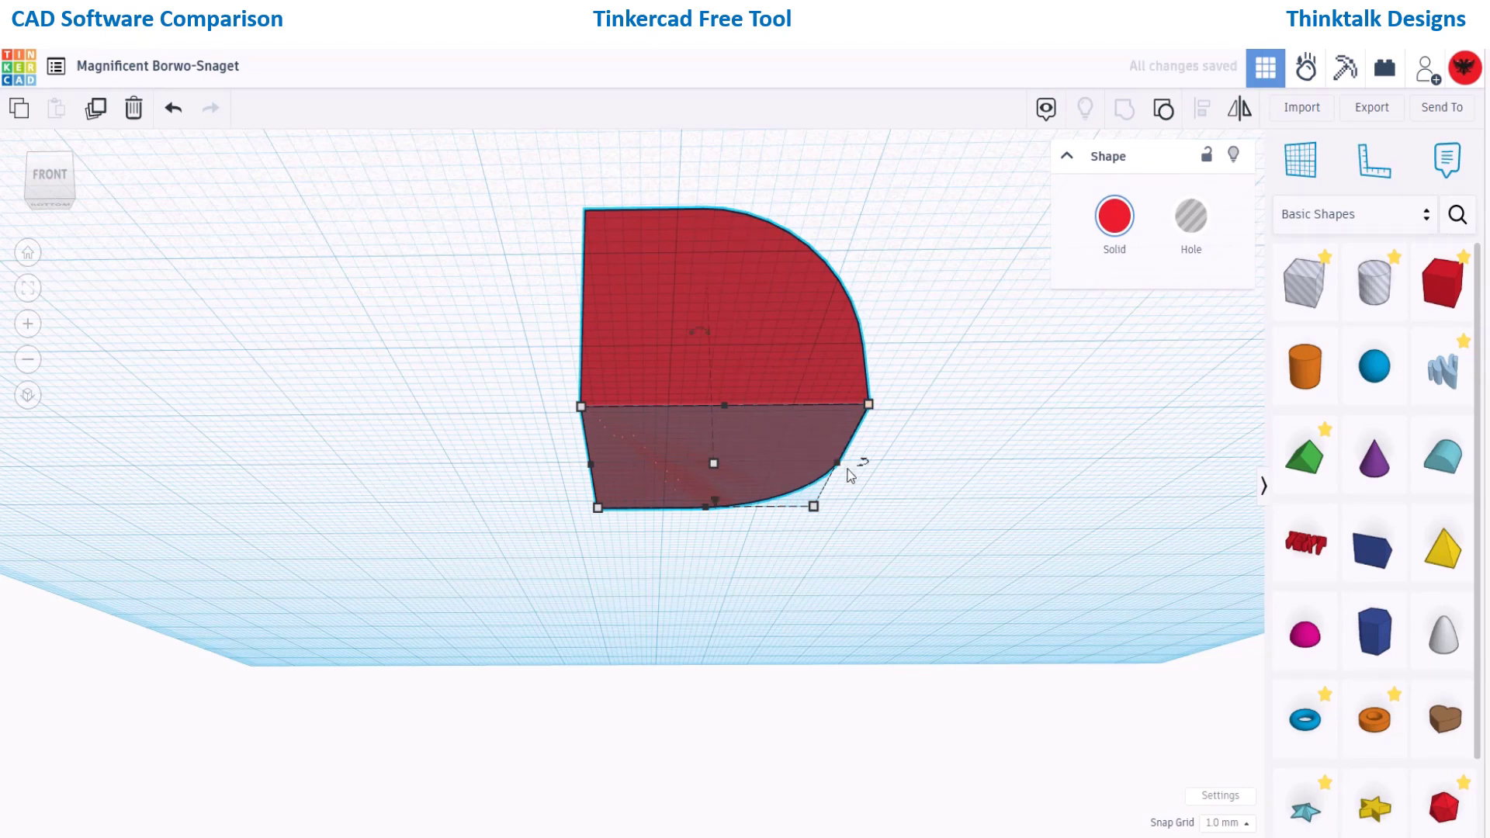
right_drag(463, 556, 855, 585)
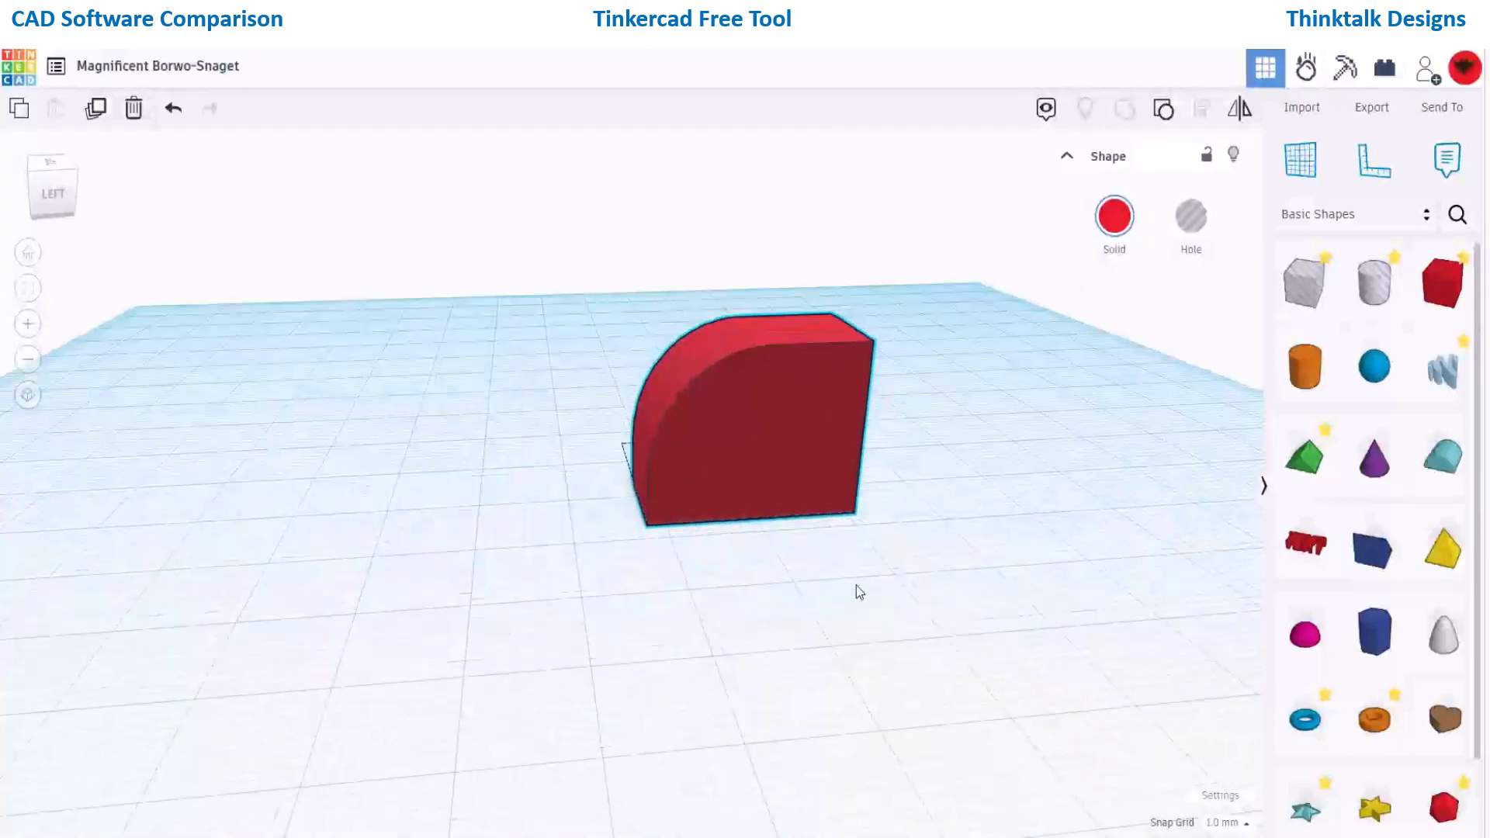
right_drag(766, 538, 770, 532)
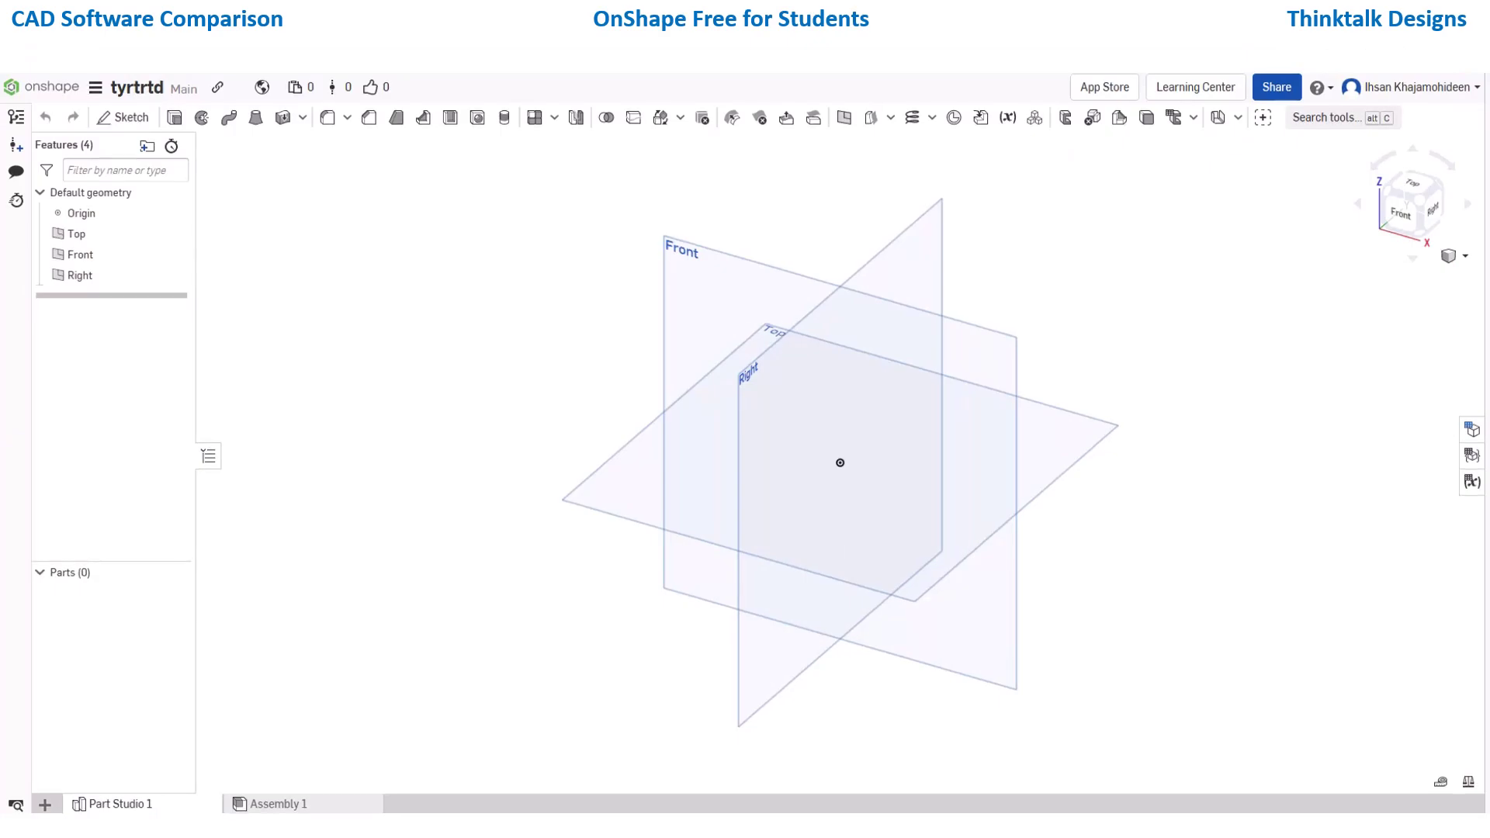
right_drag(510, 267, 598, 599)
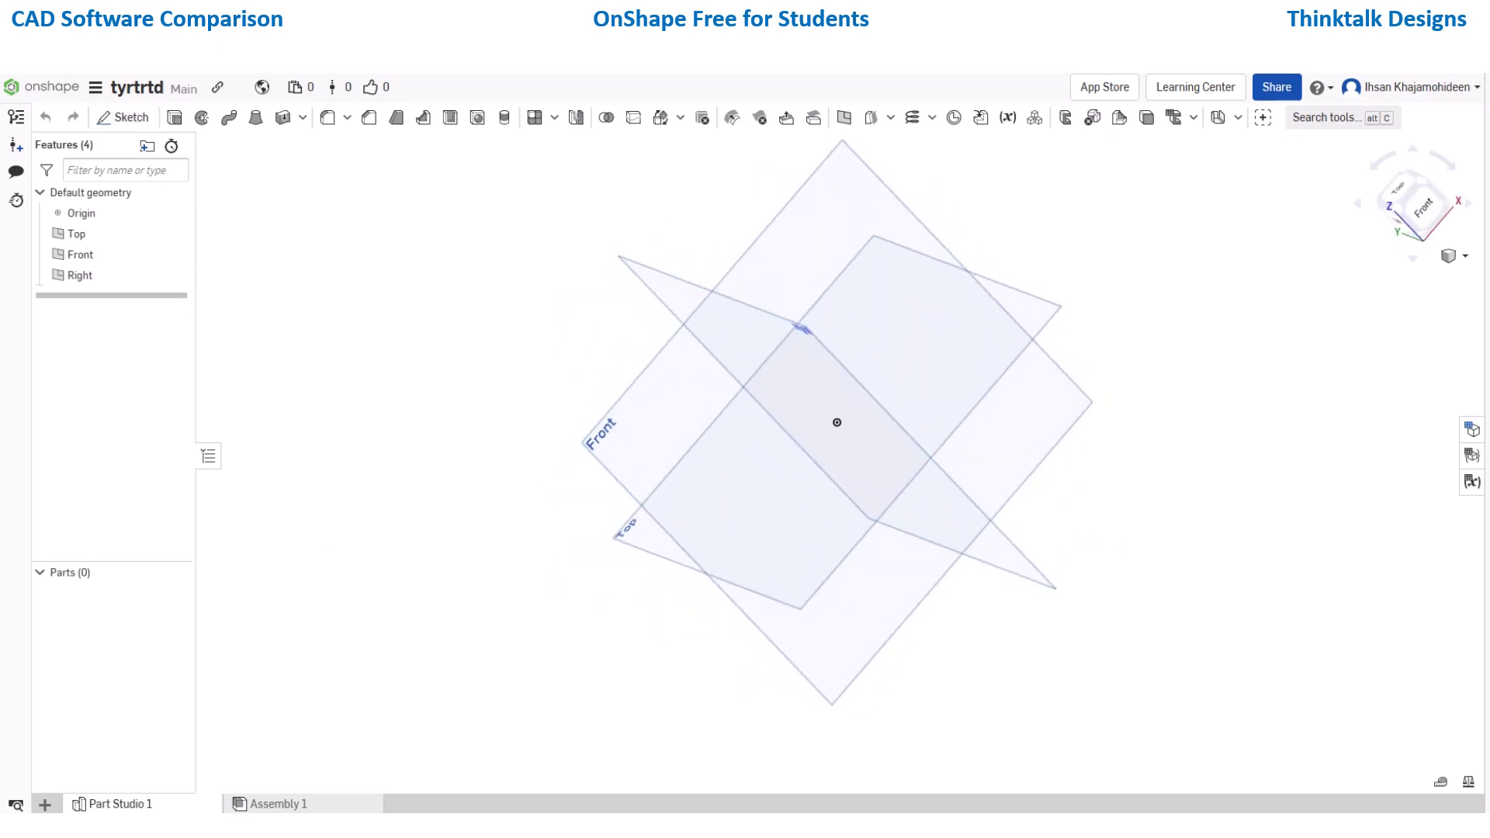
Start a sketch on the Front plane and draw a 3-point arc between the two axes.
click(116, 117)
click(603, 438)
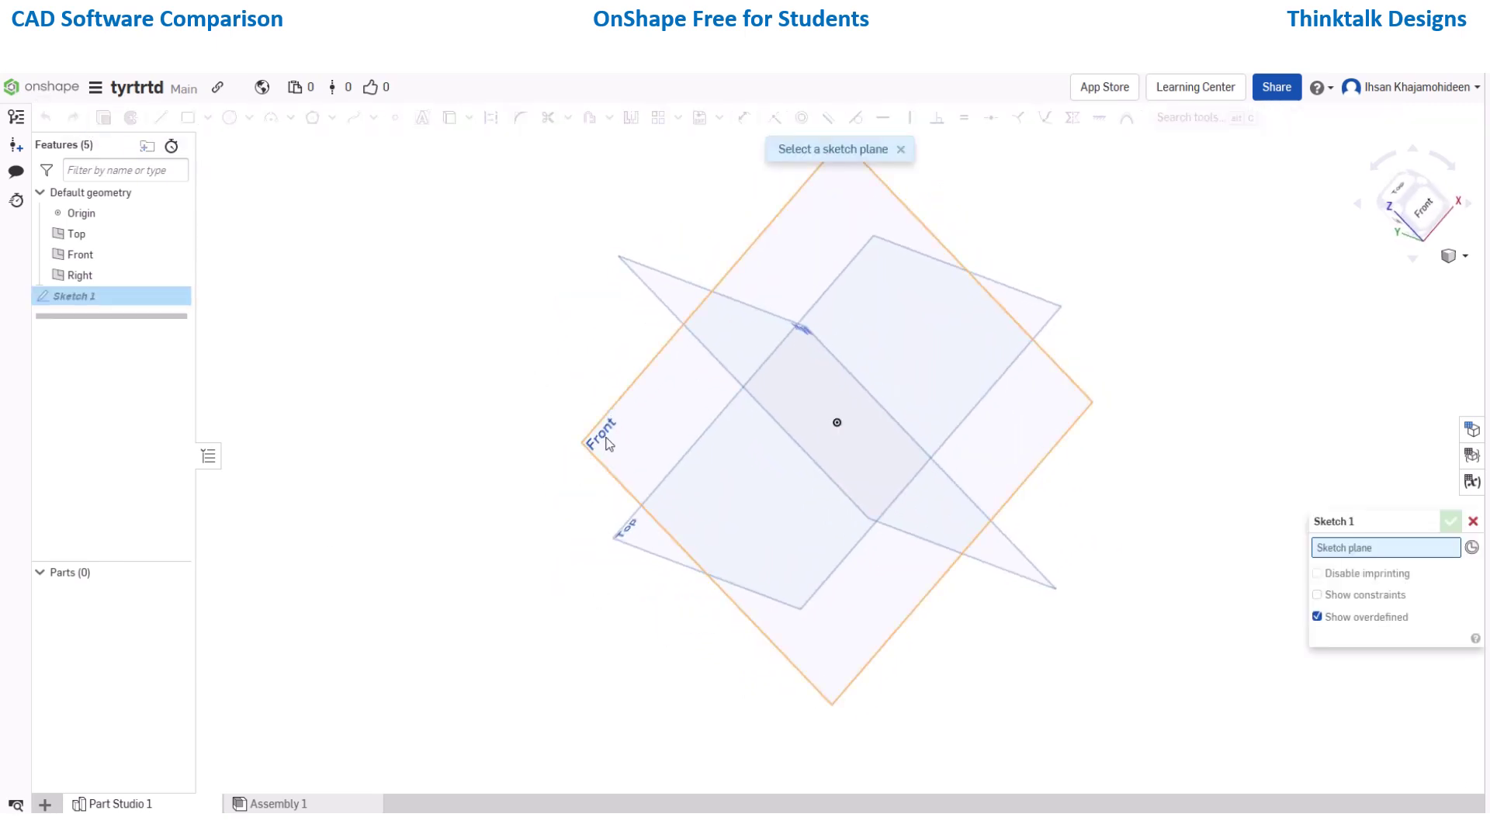
click(1423, 211)
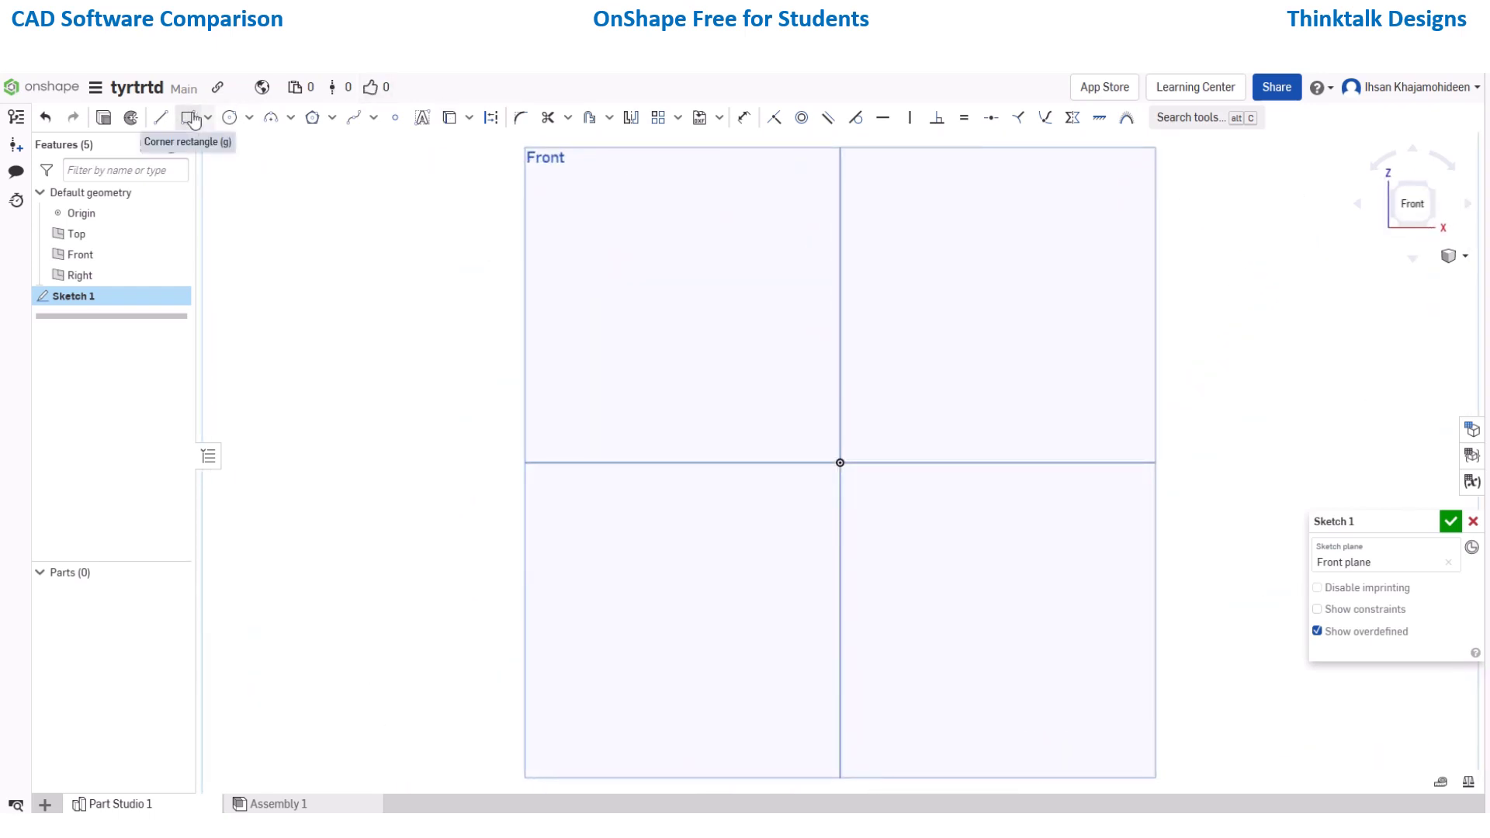
click(270, 117)
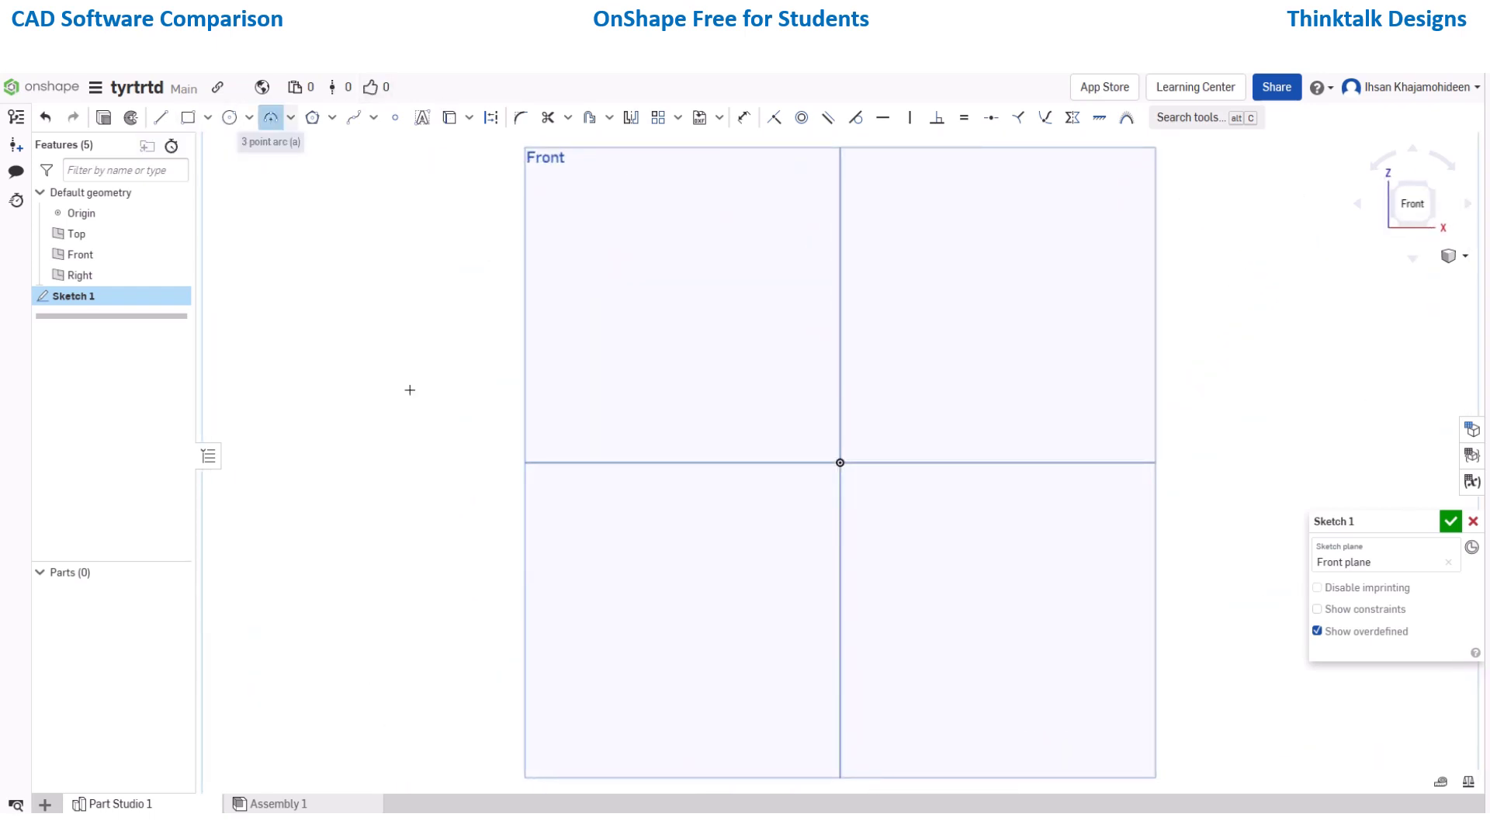
click(521, 462)
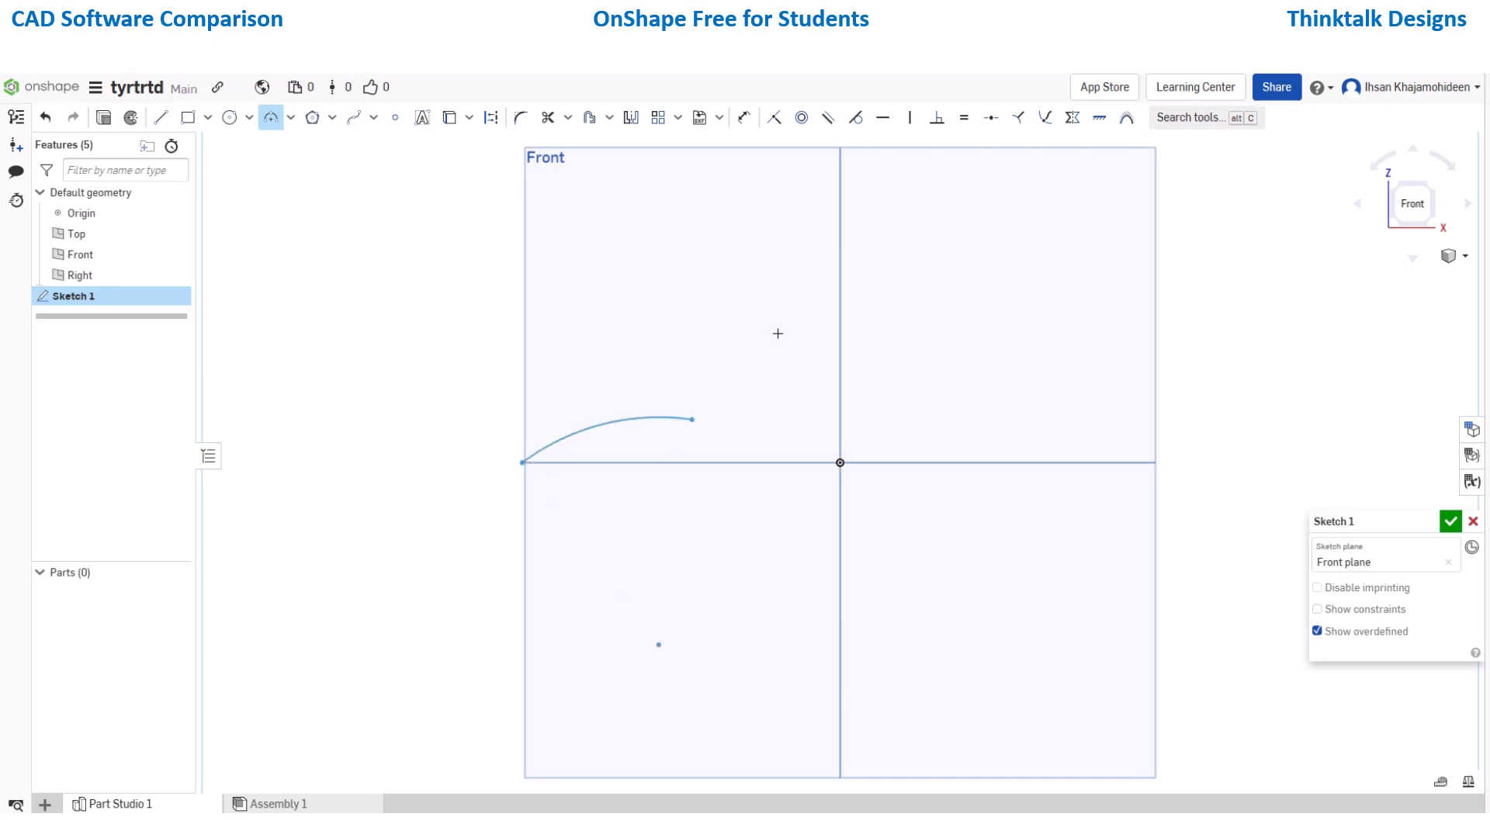
click(840, 237)
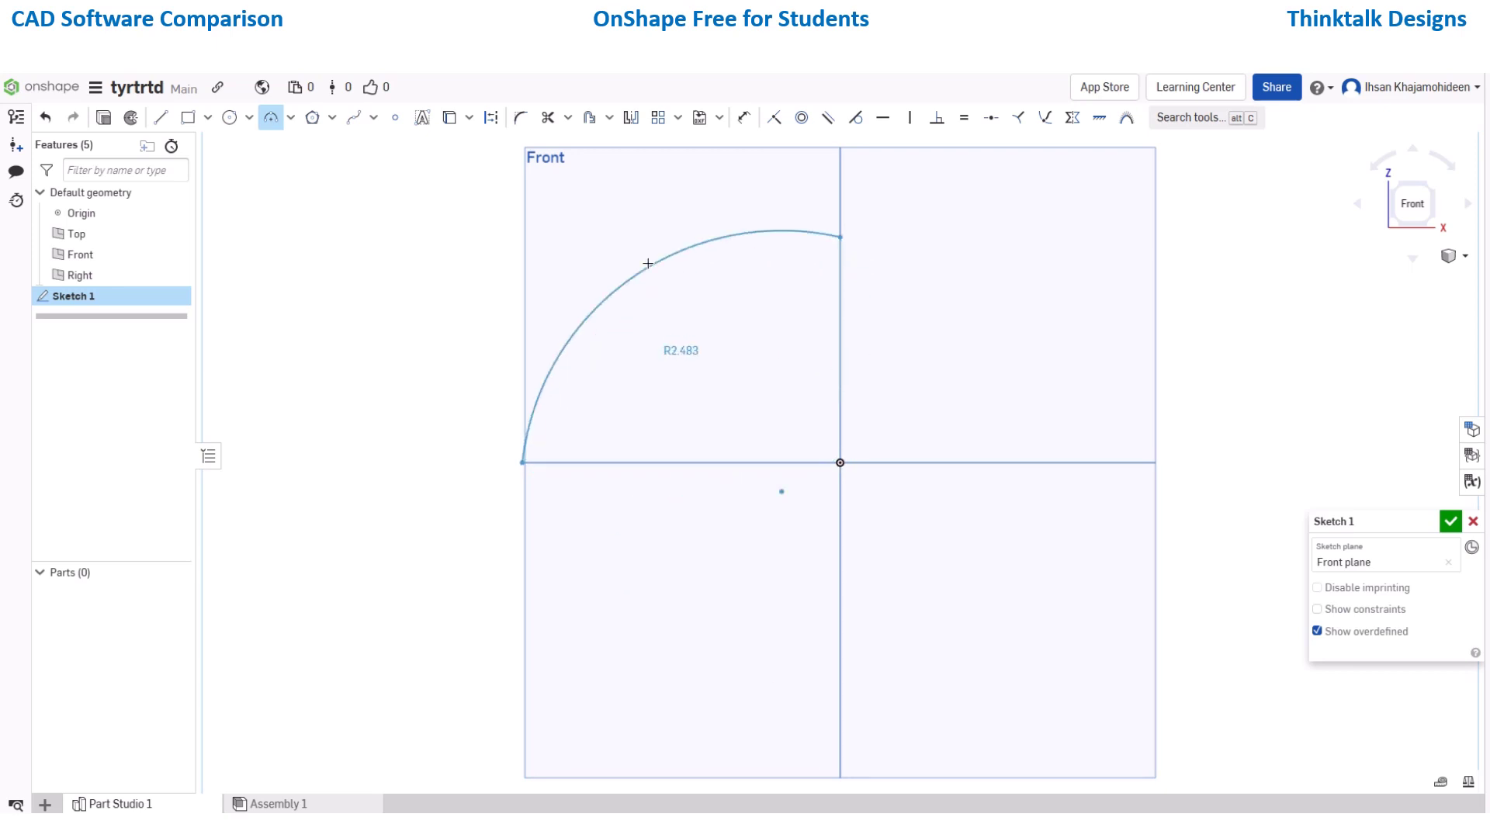
click(791, 503)
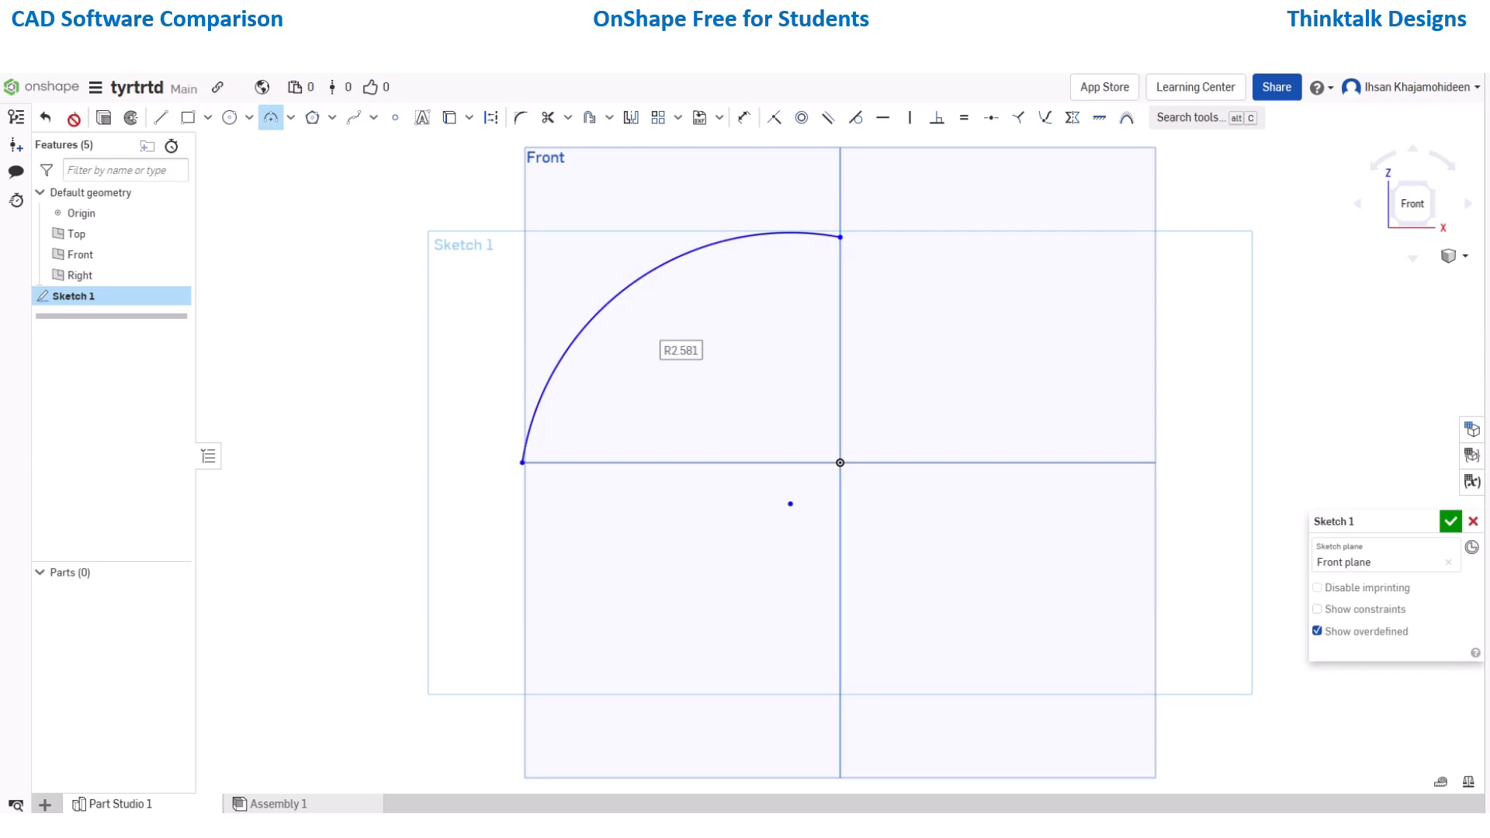
Close the profile with two lines meeting at the origin and accept Sketch 1.
click(160, 117)
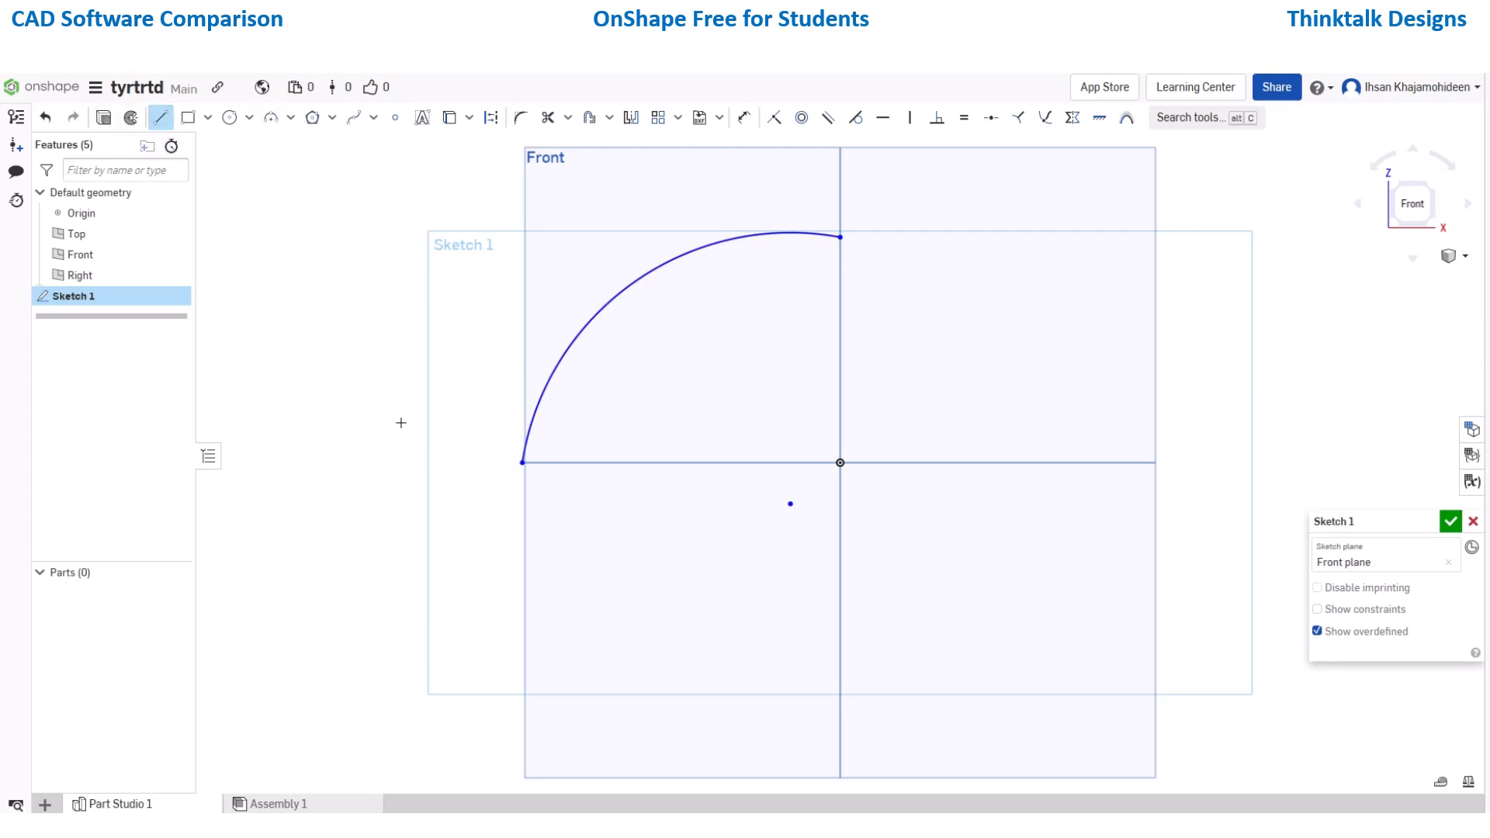
click(522, 463)
click(840, 463)
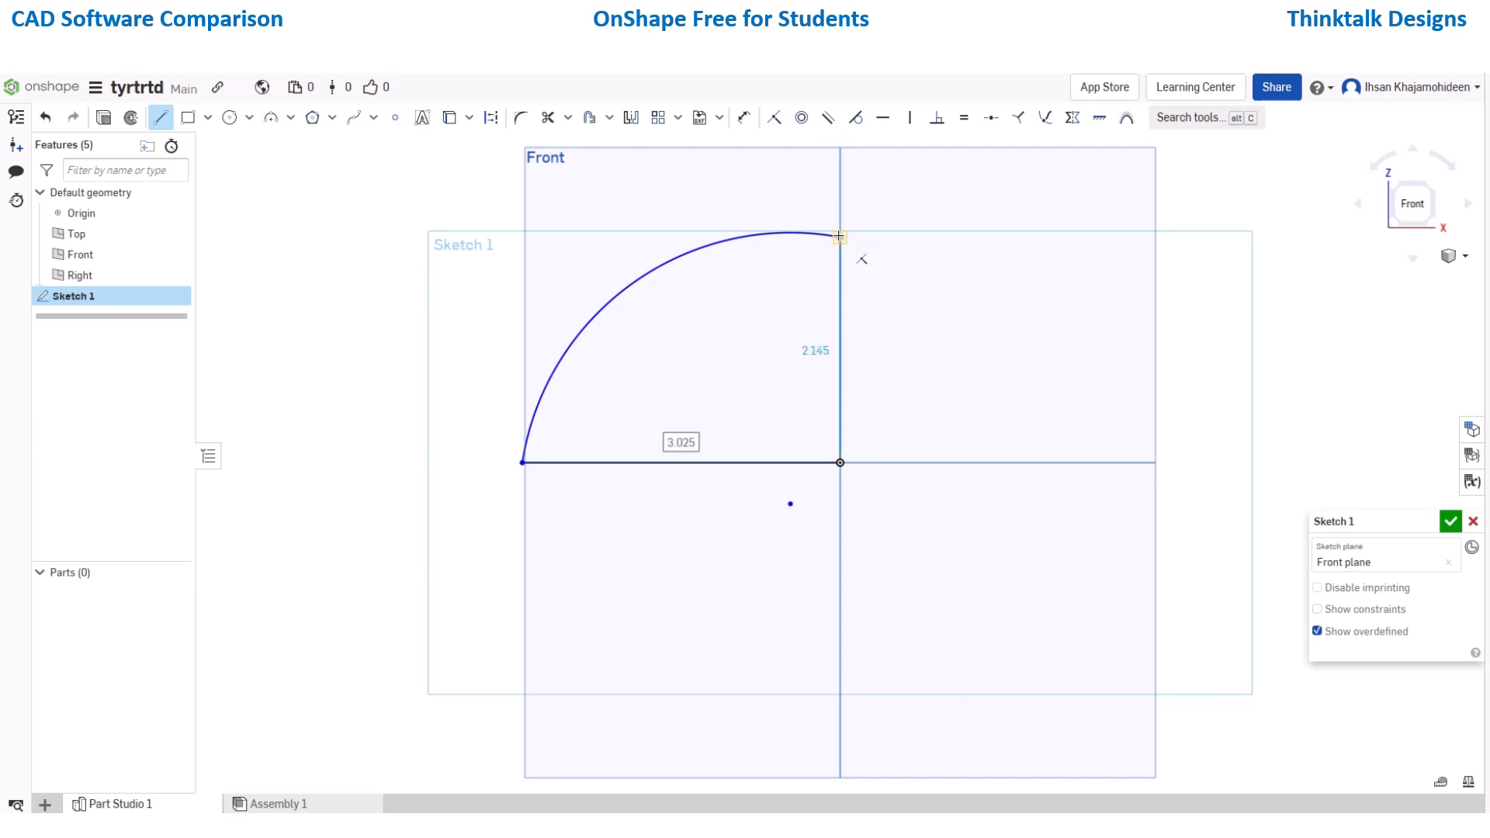
click(838, 236)
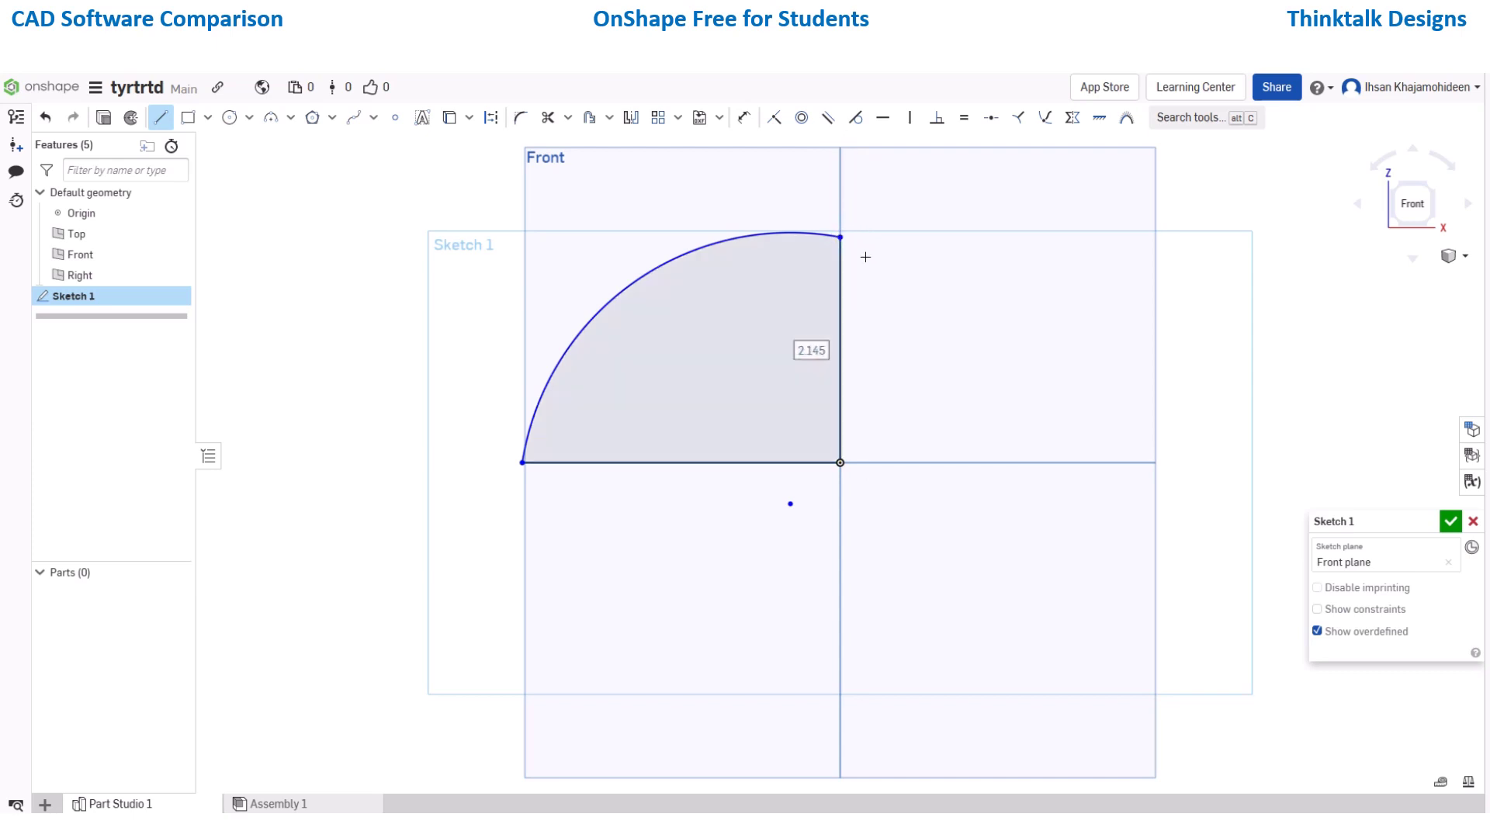
click(1449, 521)
scroll(396, 229, down, 2)
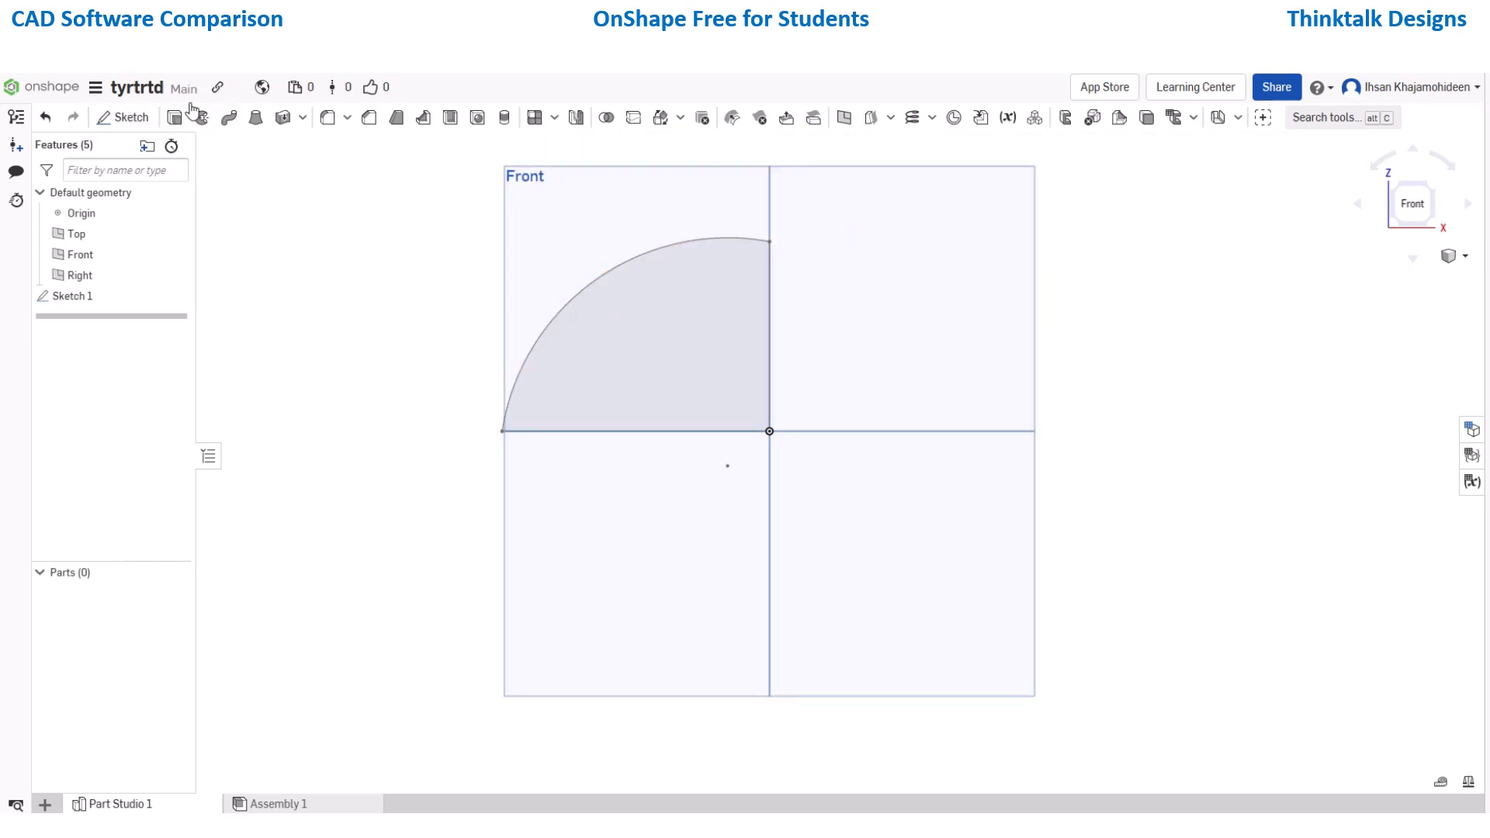
Extrude the quarter-round region 3.15 in deep as Extrude 1.
key(shift+e)
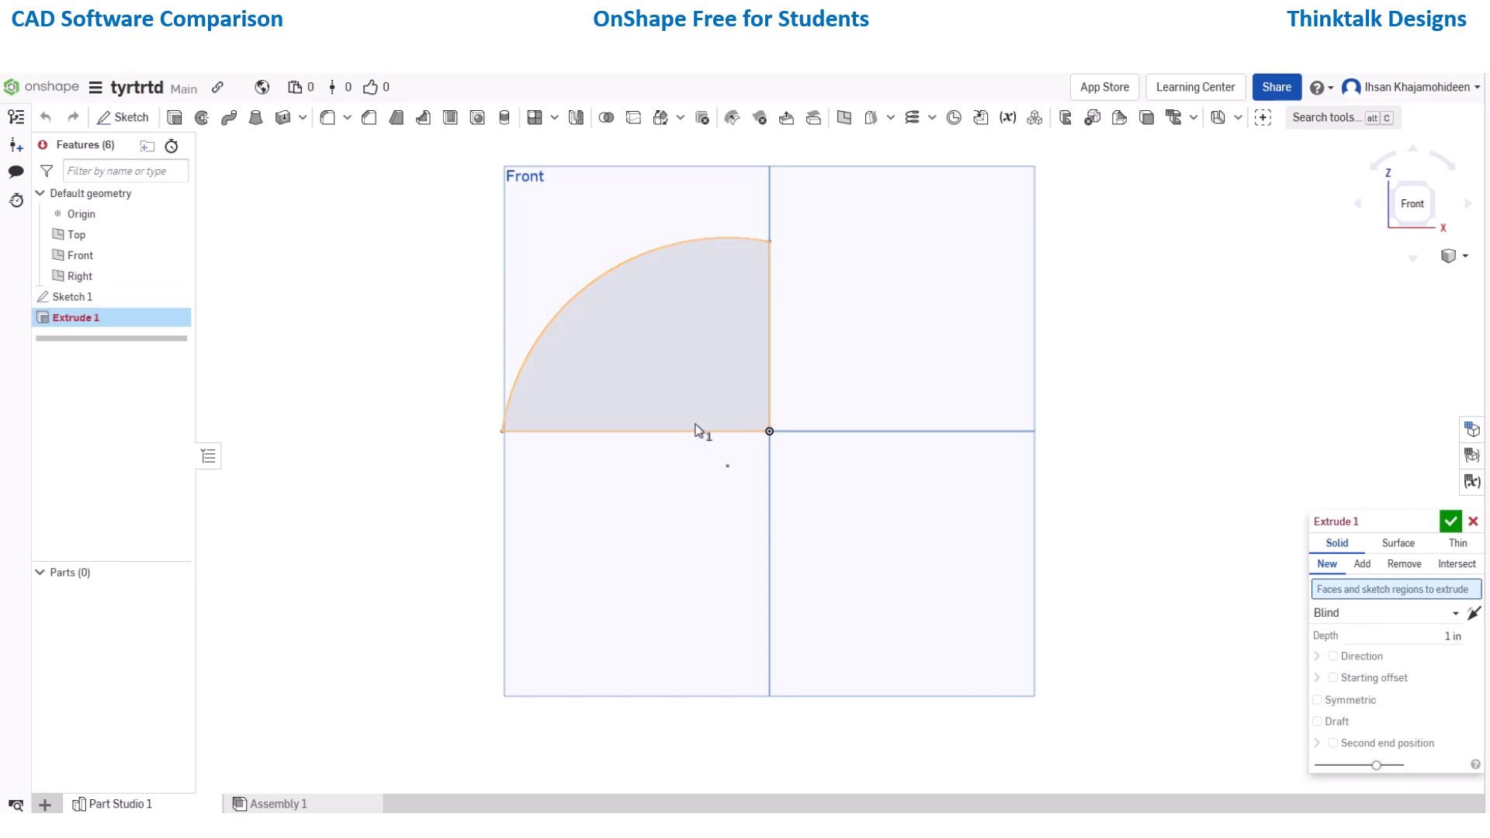
right_drag(1067, 665, 749, 458)
drag(681, 379, 823, 466)
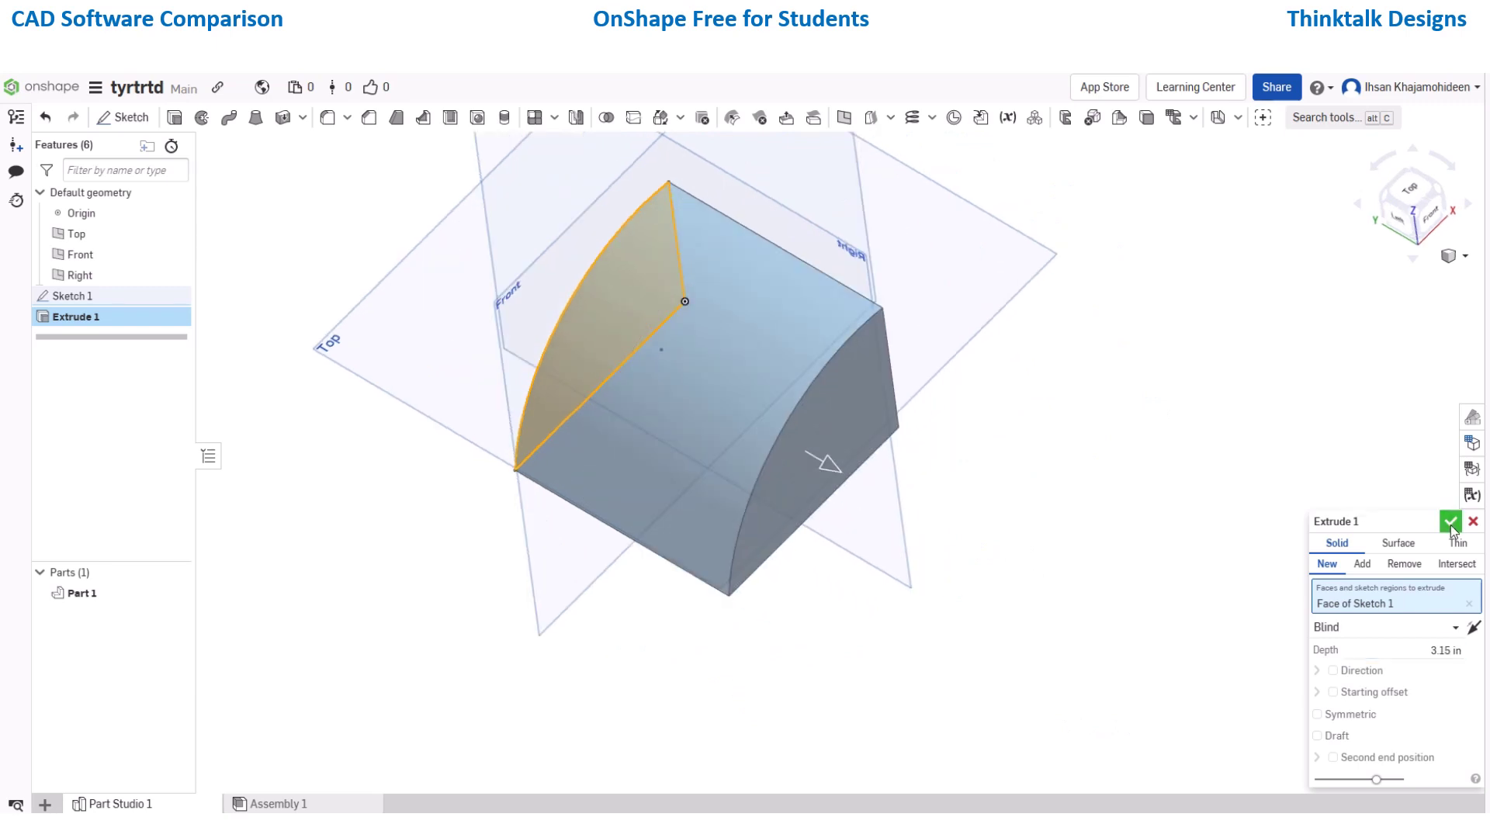
click(1450, 522)
right_drag(1304, 432, 1148, 503)
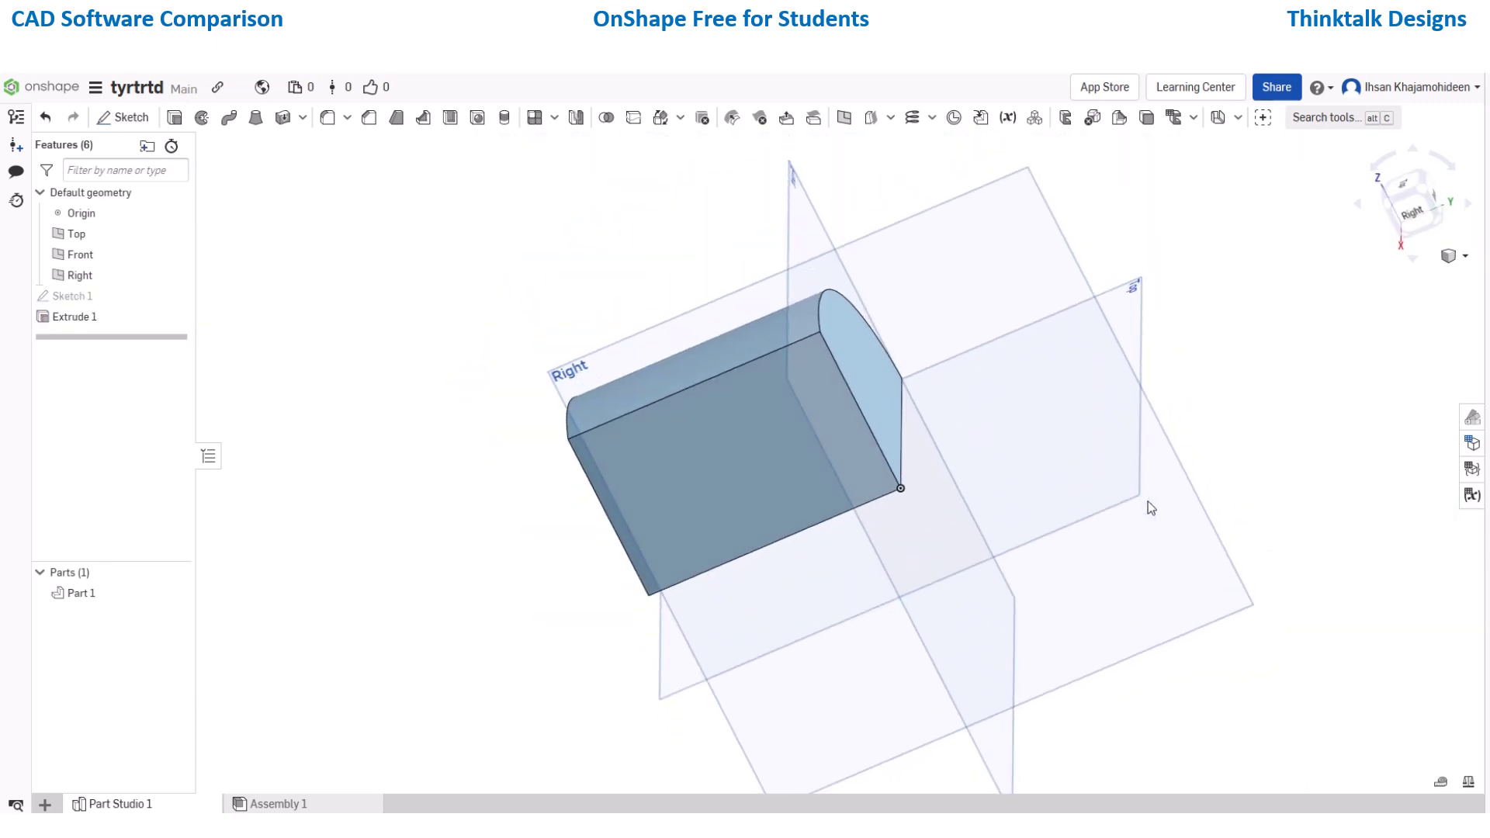
Draw a 3.15 × 2.145 corner rectangle on the Right plane ending at the origin.
click(123, 117)
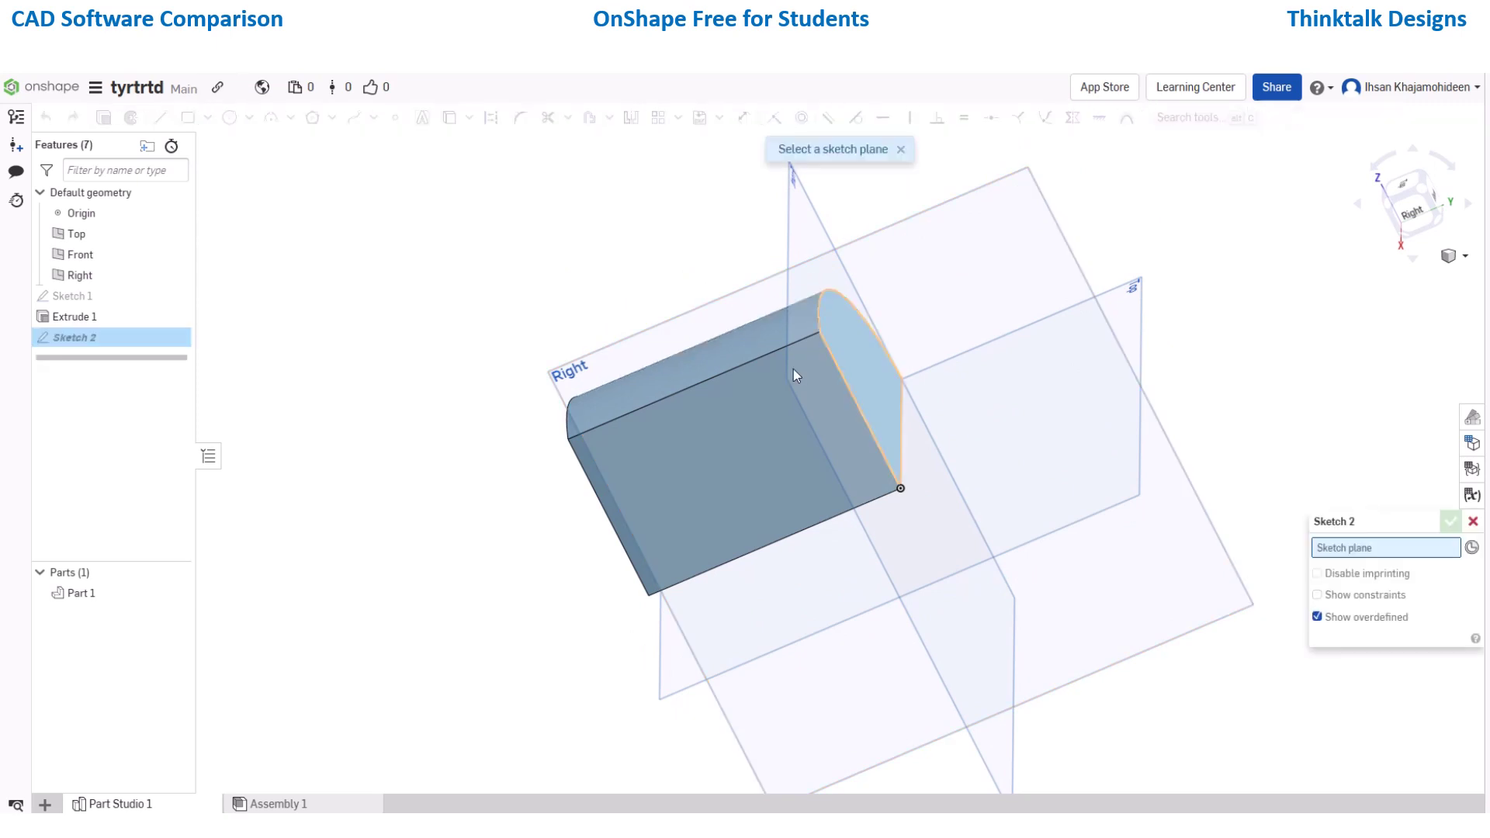
click(725, 357)
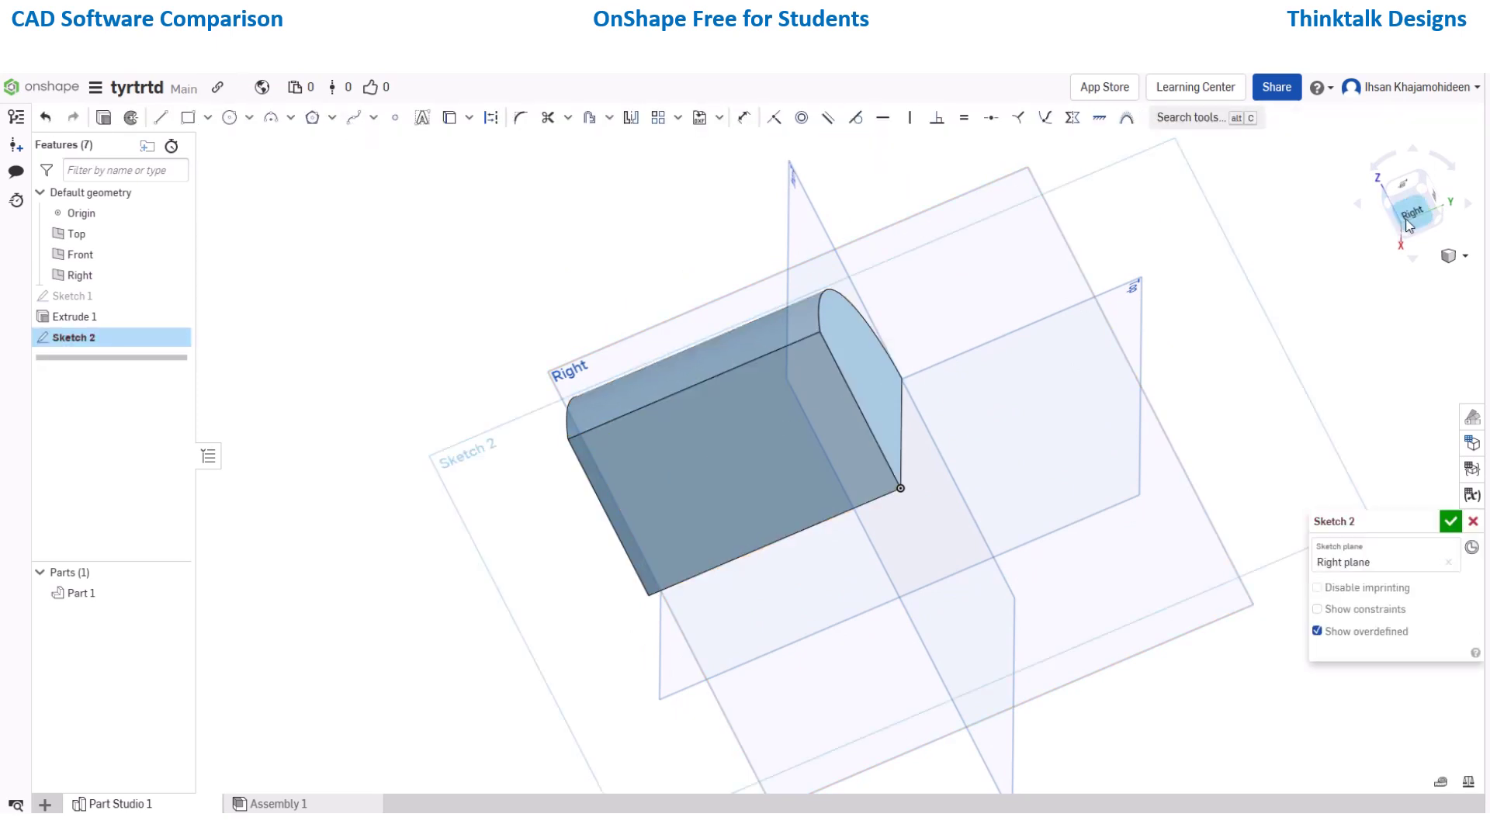
click(1404, 217)
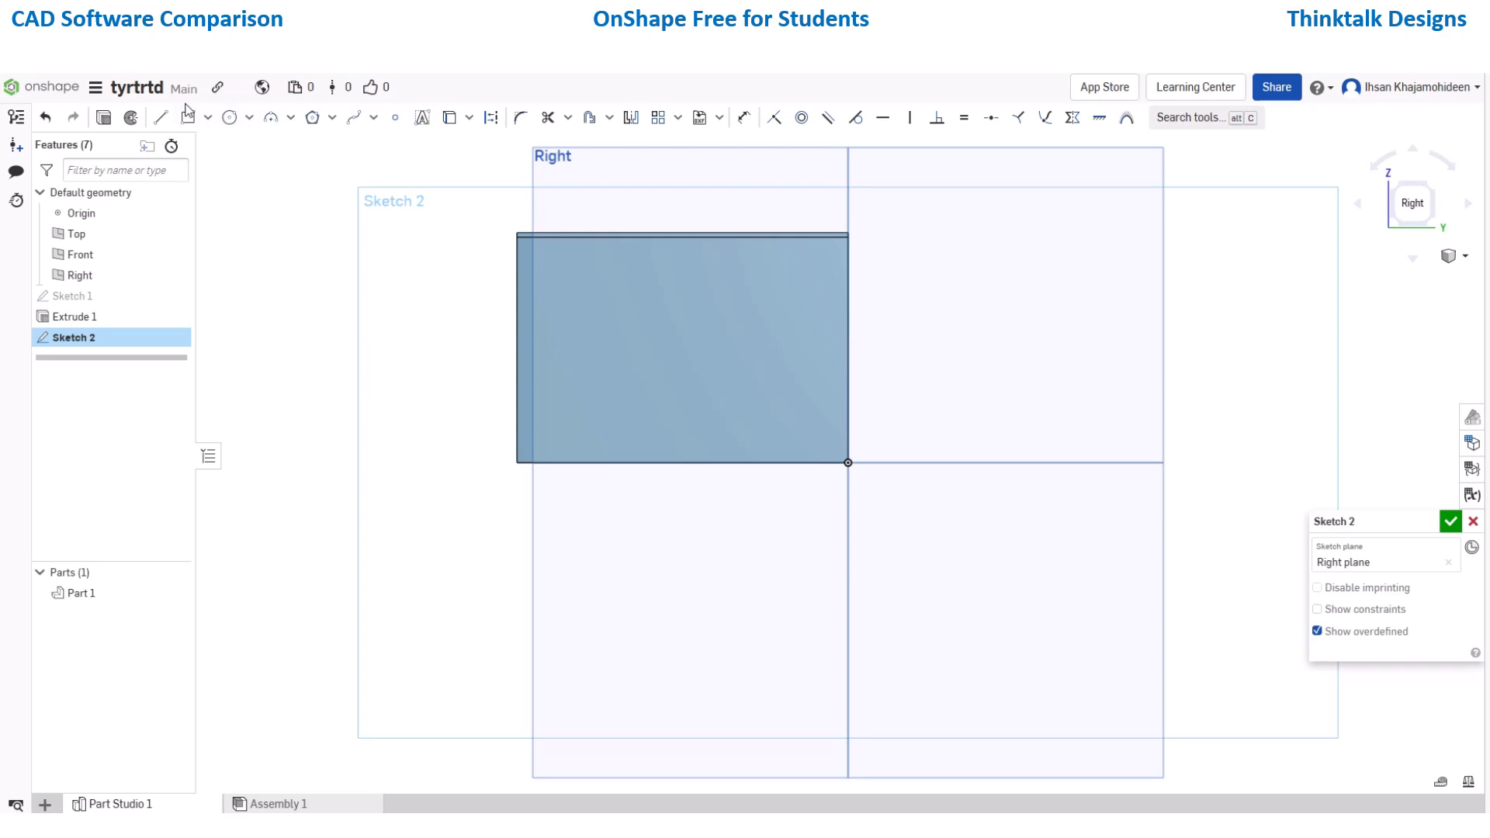
click(188, 118)
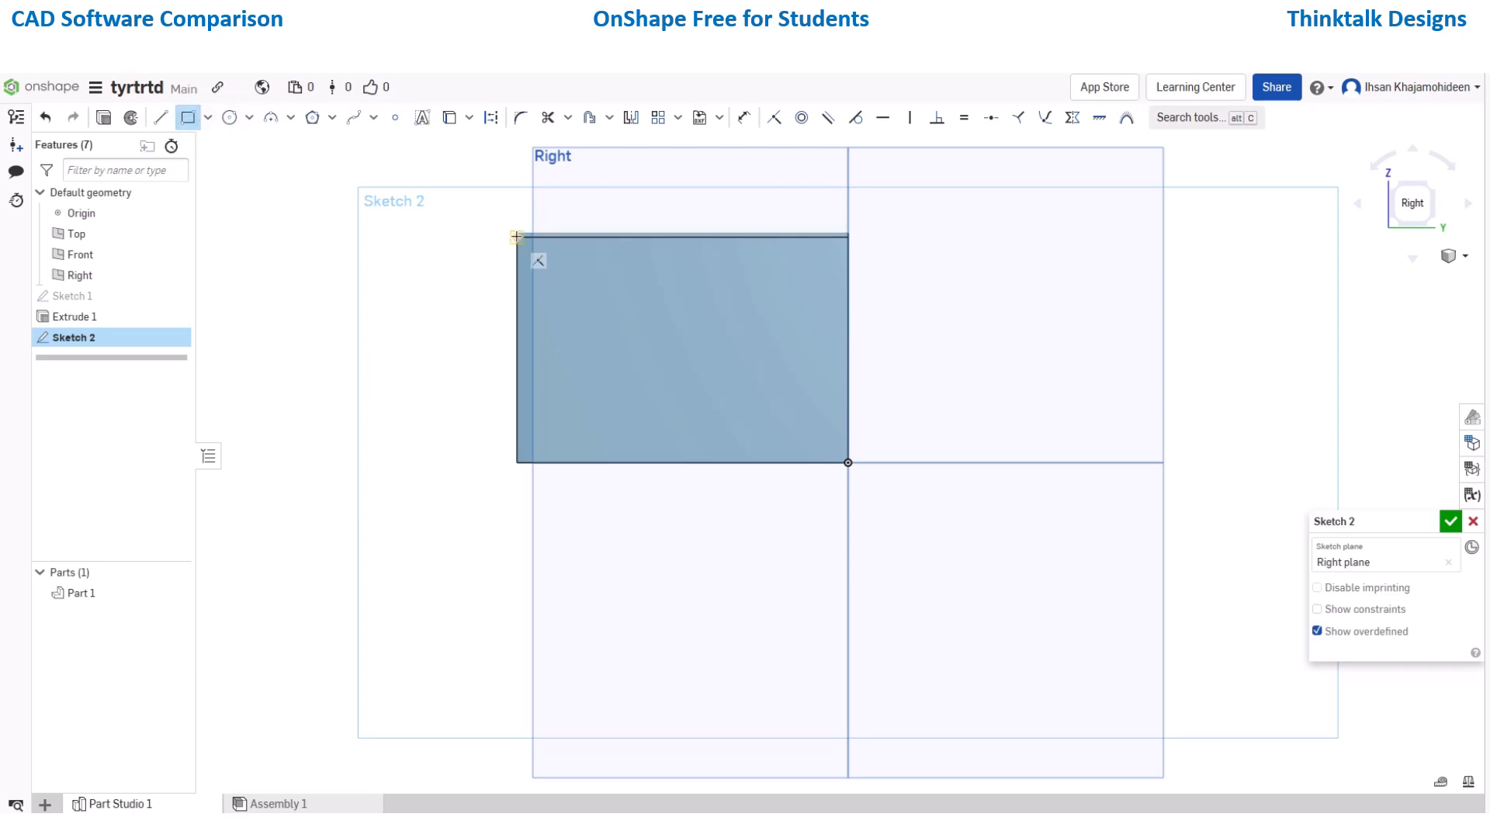
click(848, 463)
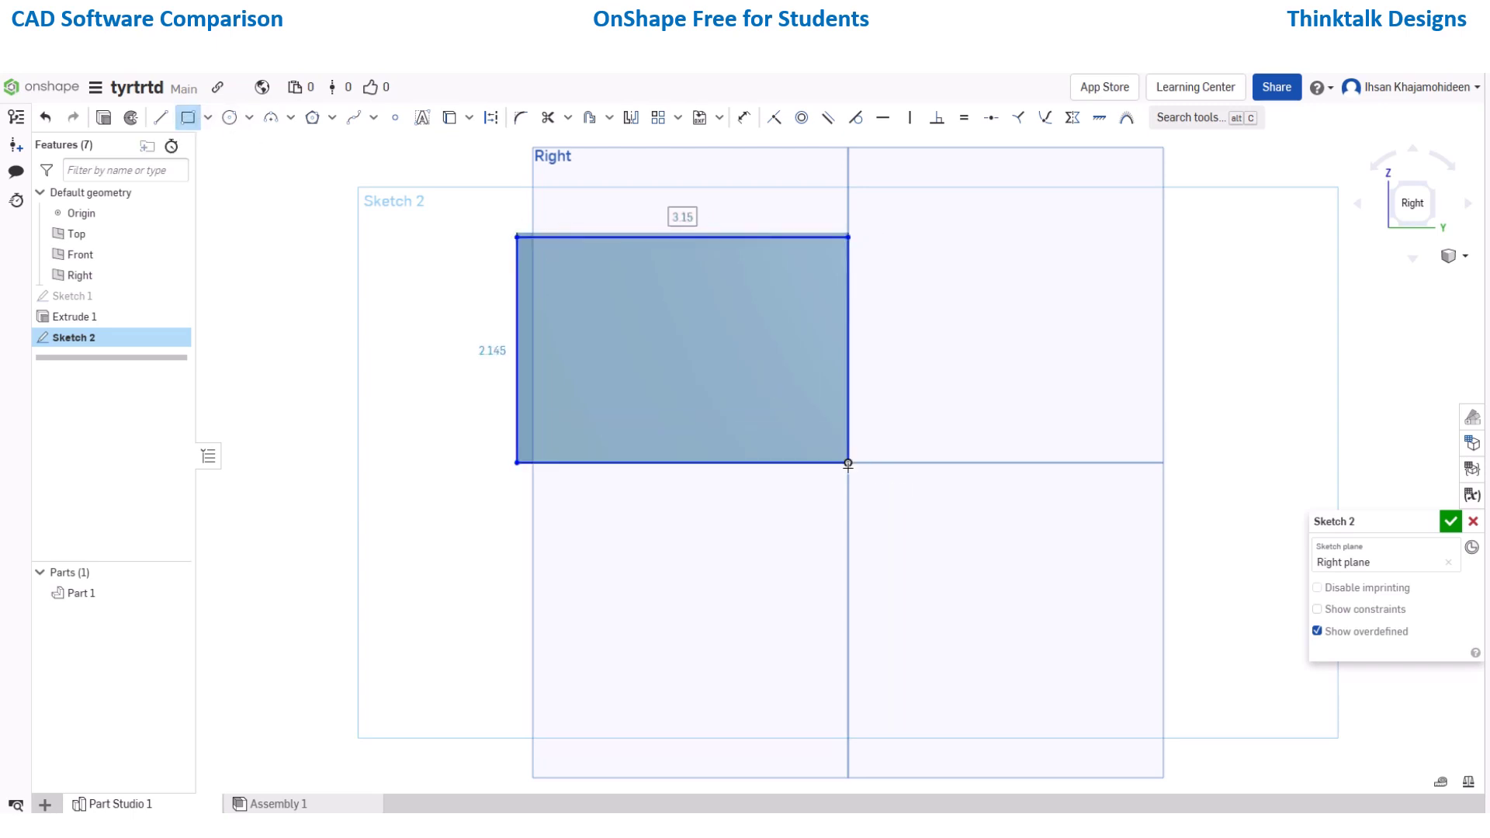
click(848, 464)
key(Escape)
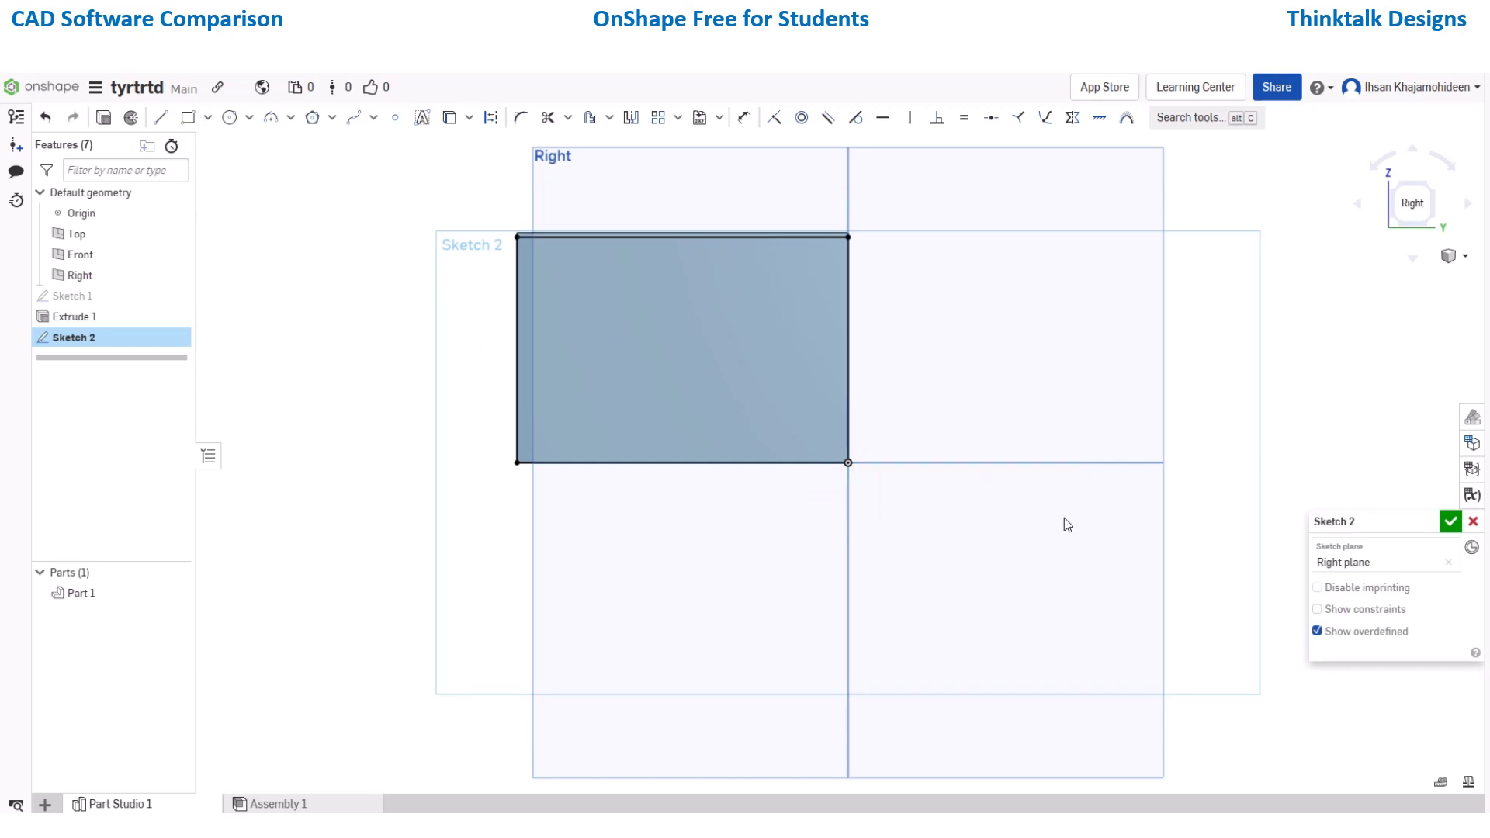
click(1451, 521)
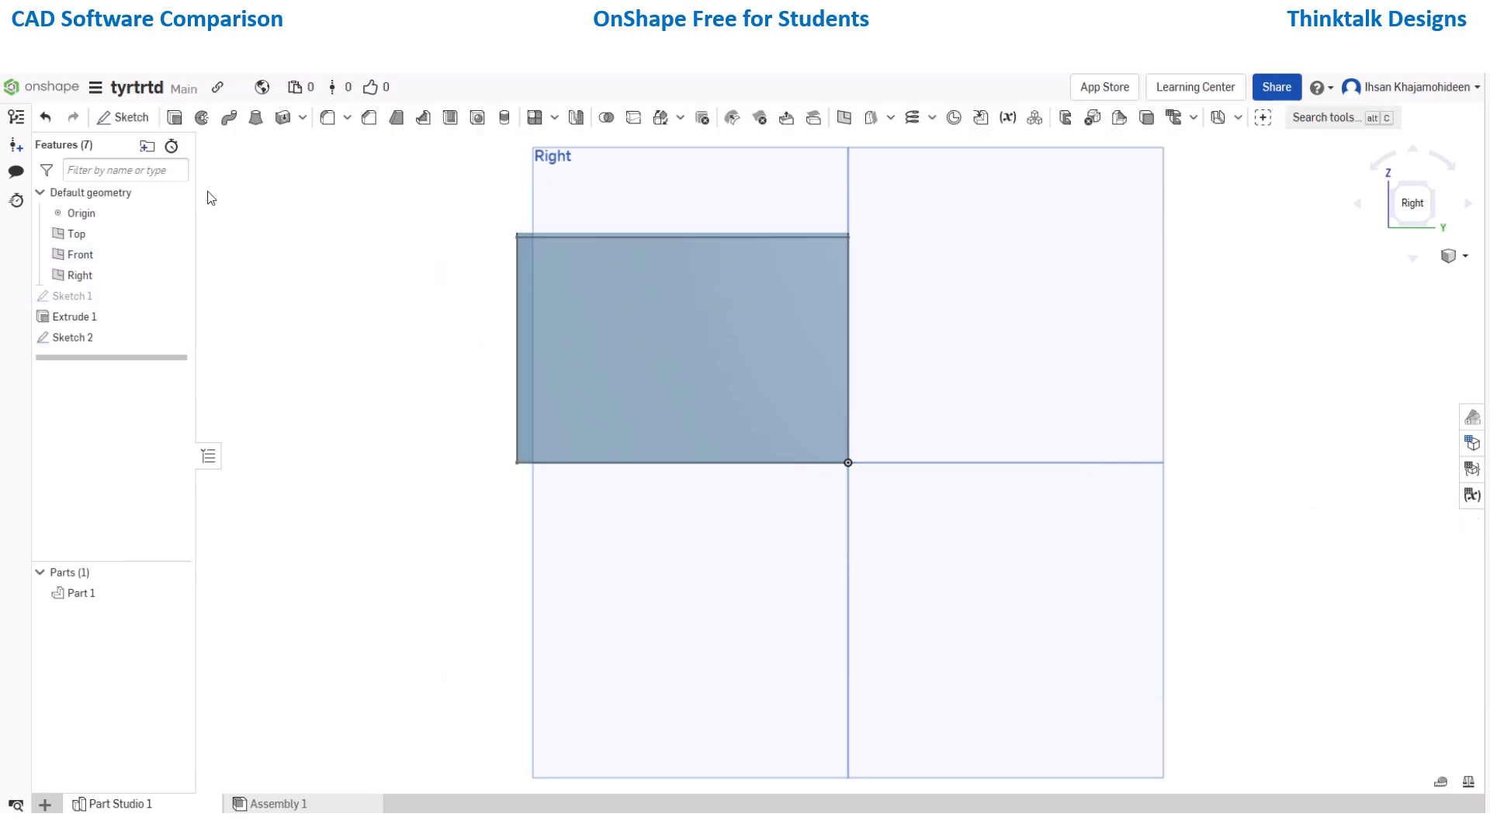
Extrude Sketch 2's rectangle 3.43 in onto Part 1 in Add mode.
click(173, 117)
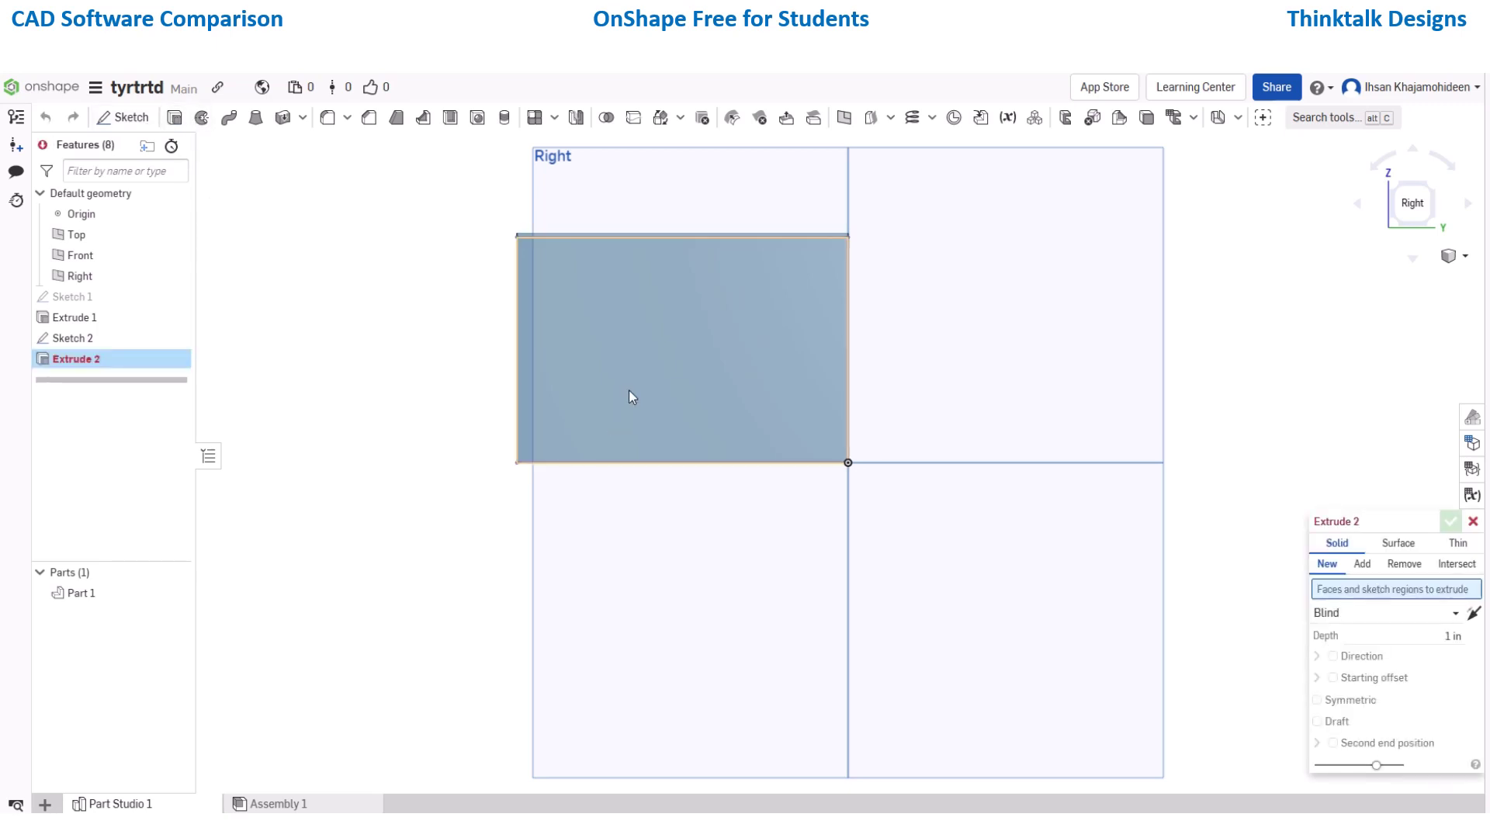
key(shift+7)
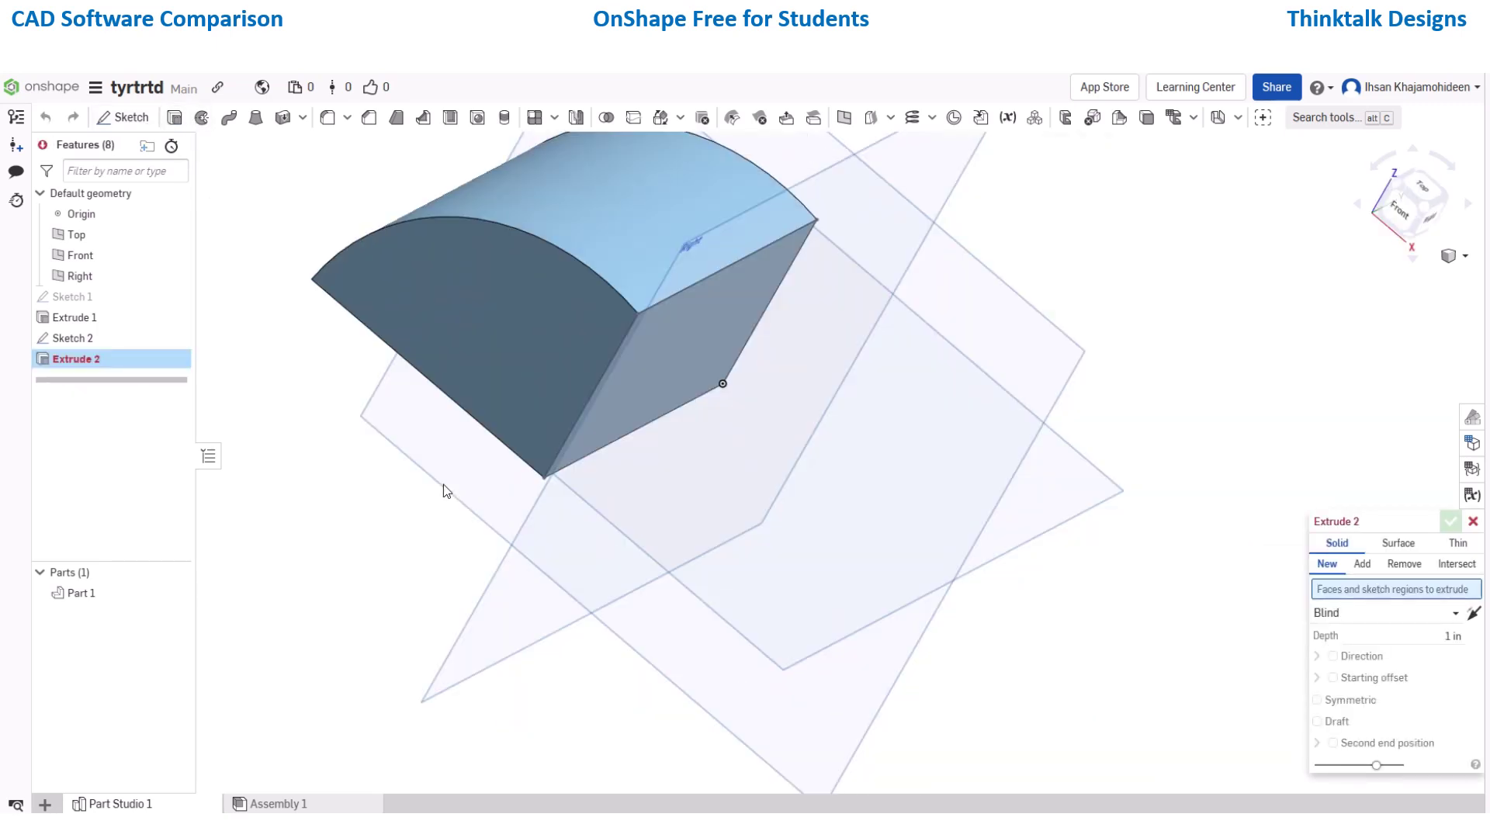
click(554, 386)
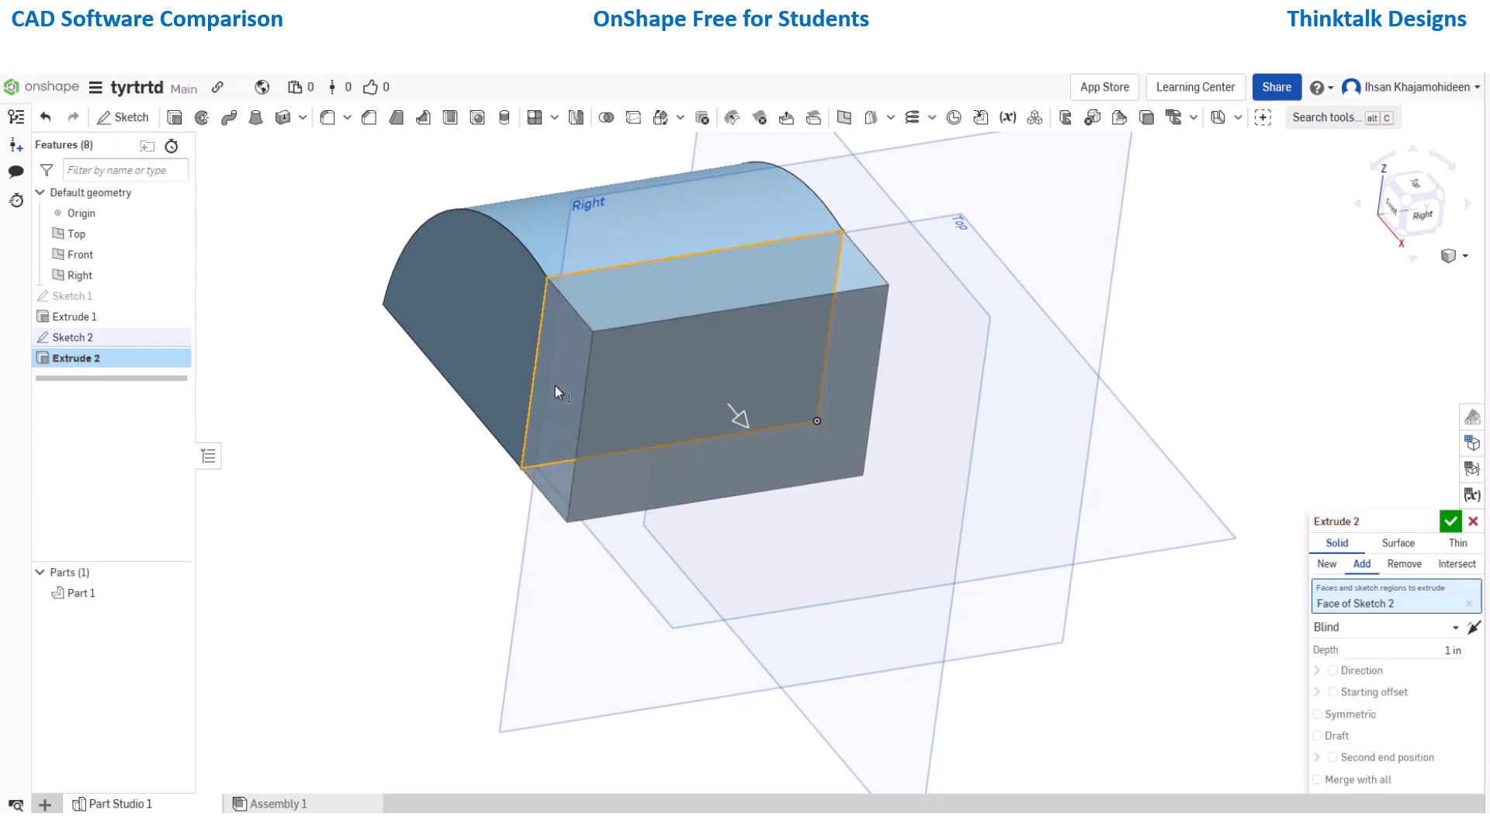
drag(743, 419, 838, 561)
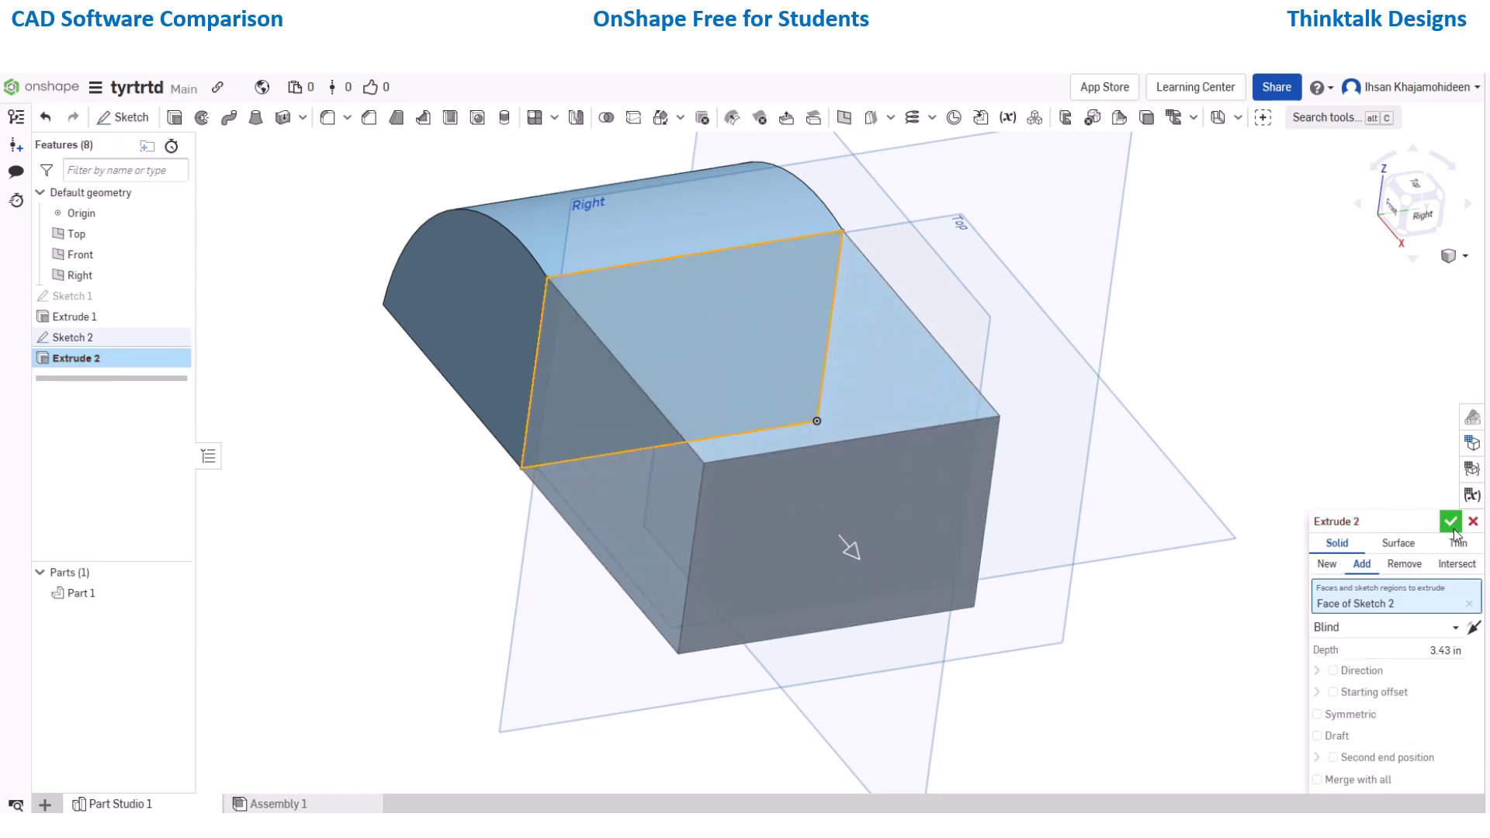
click(1452, 525)
click(578, 304)
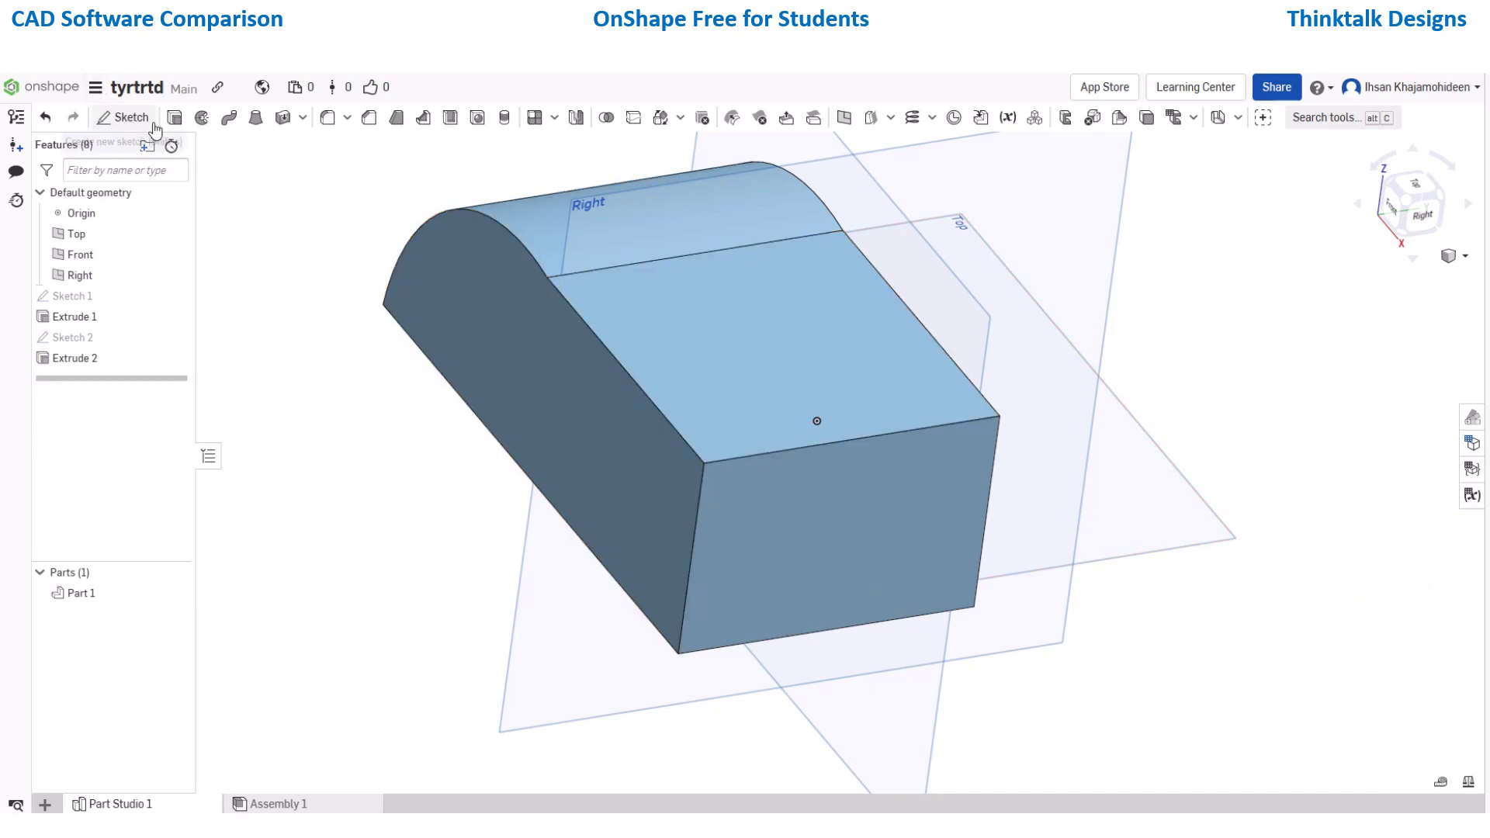
Fillet the block's vertical front edge with a large radius and orbit to inspect it.
click(330, 118)
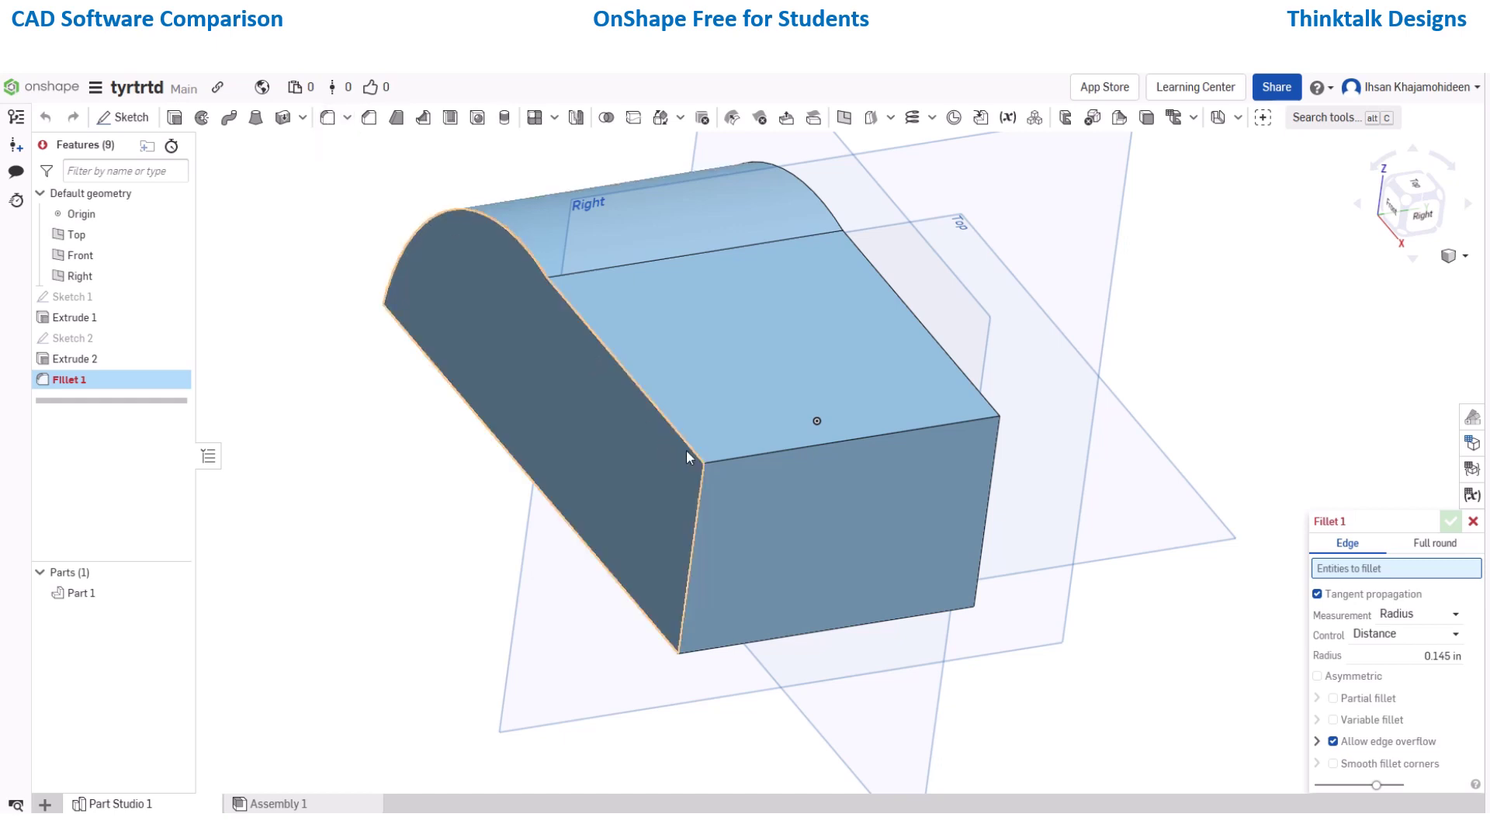
click(701, 464)
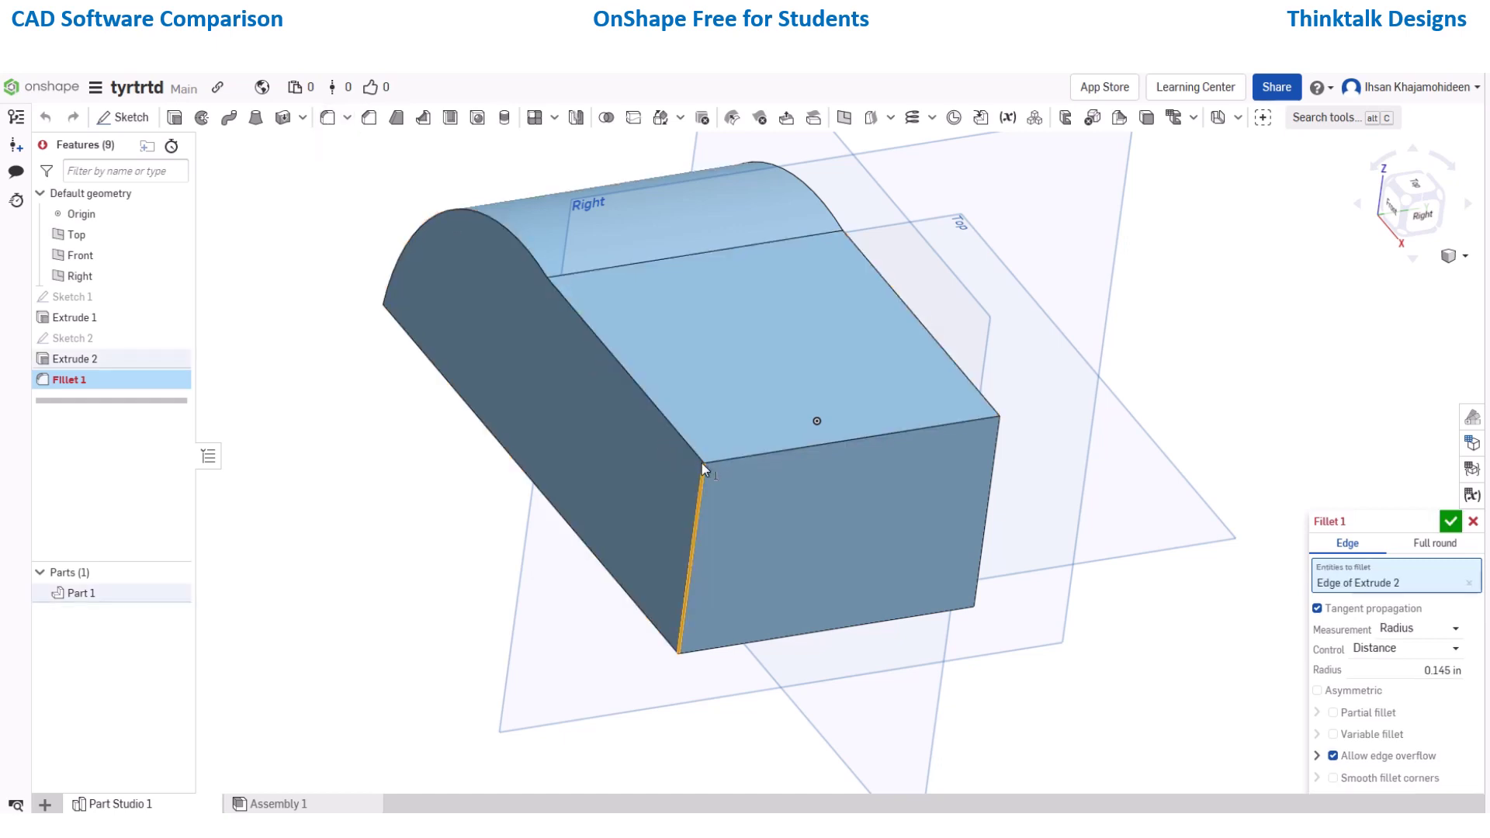
drag(784, 463, 866, 314)
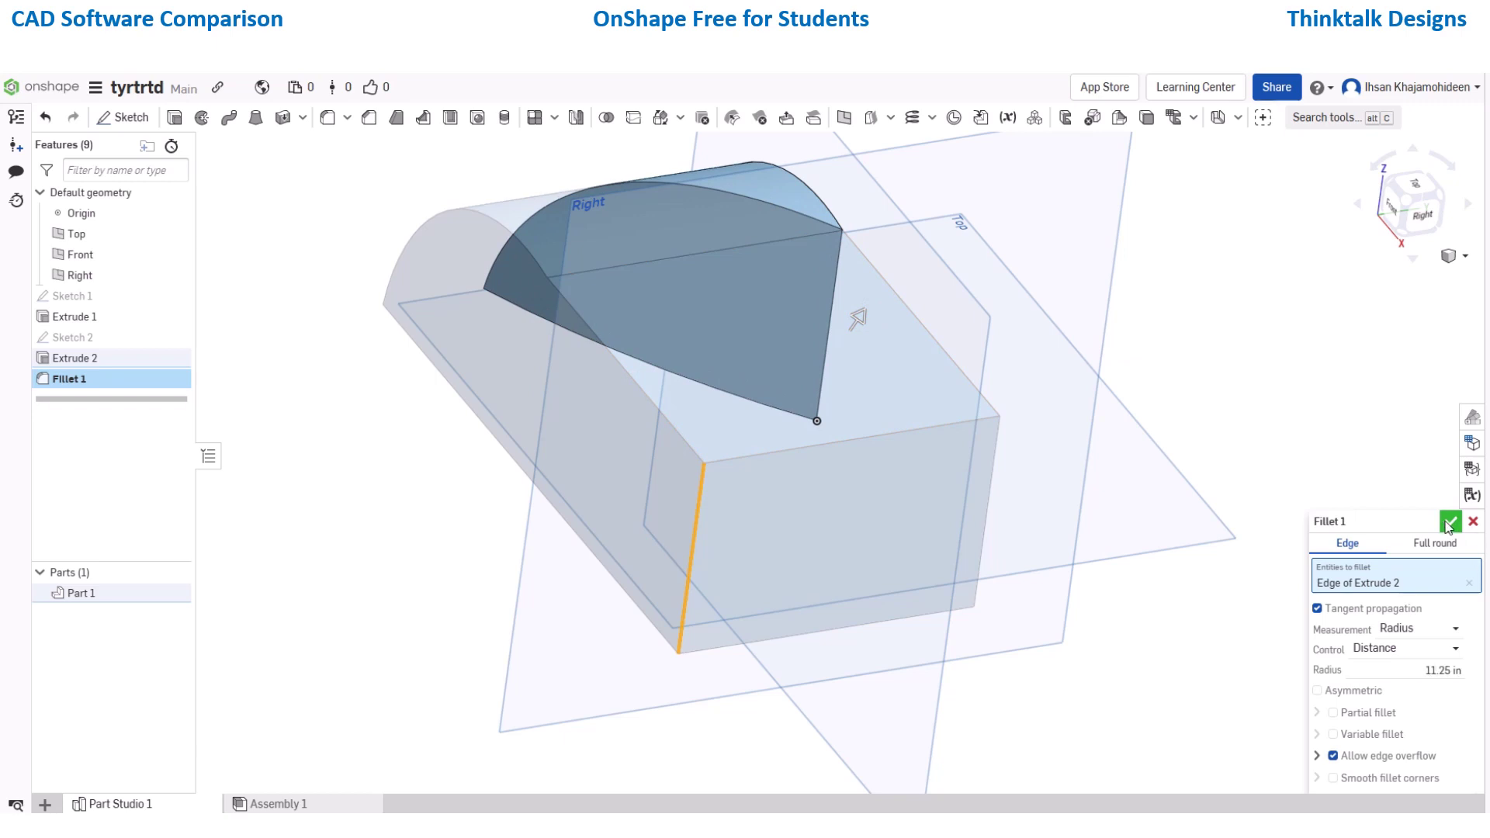
click(1449, 522)
right_drag(403, 367, 644, 577)
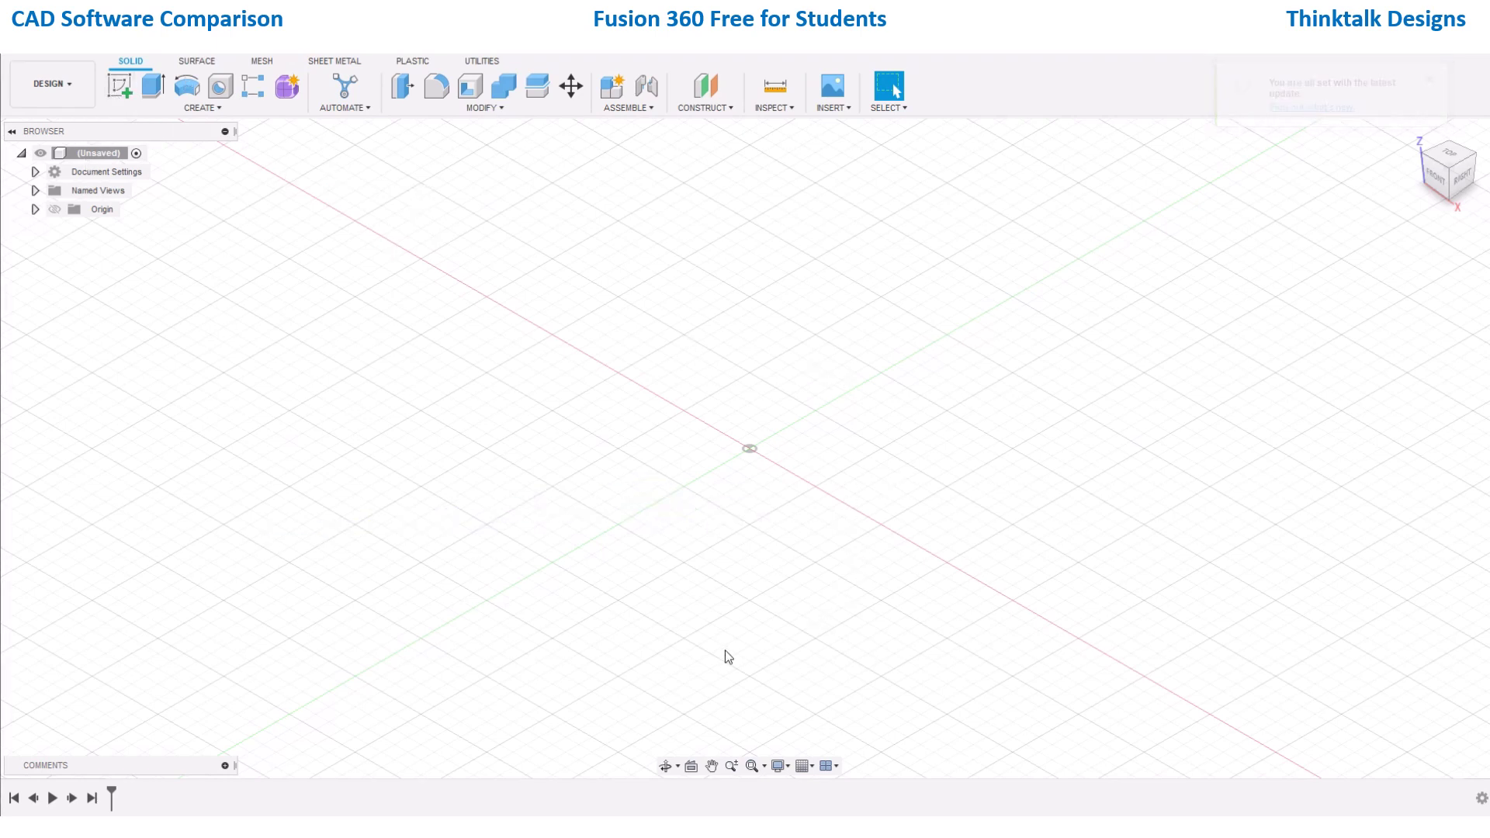
Start a new sketch and orbit around the displayed origin planes.
click(665, 769)
drag(578, 654, 526, 429)
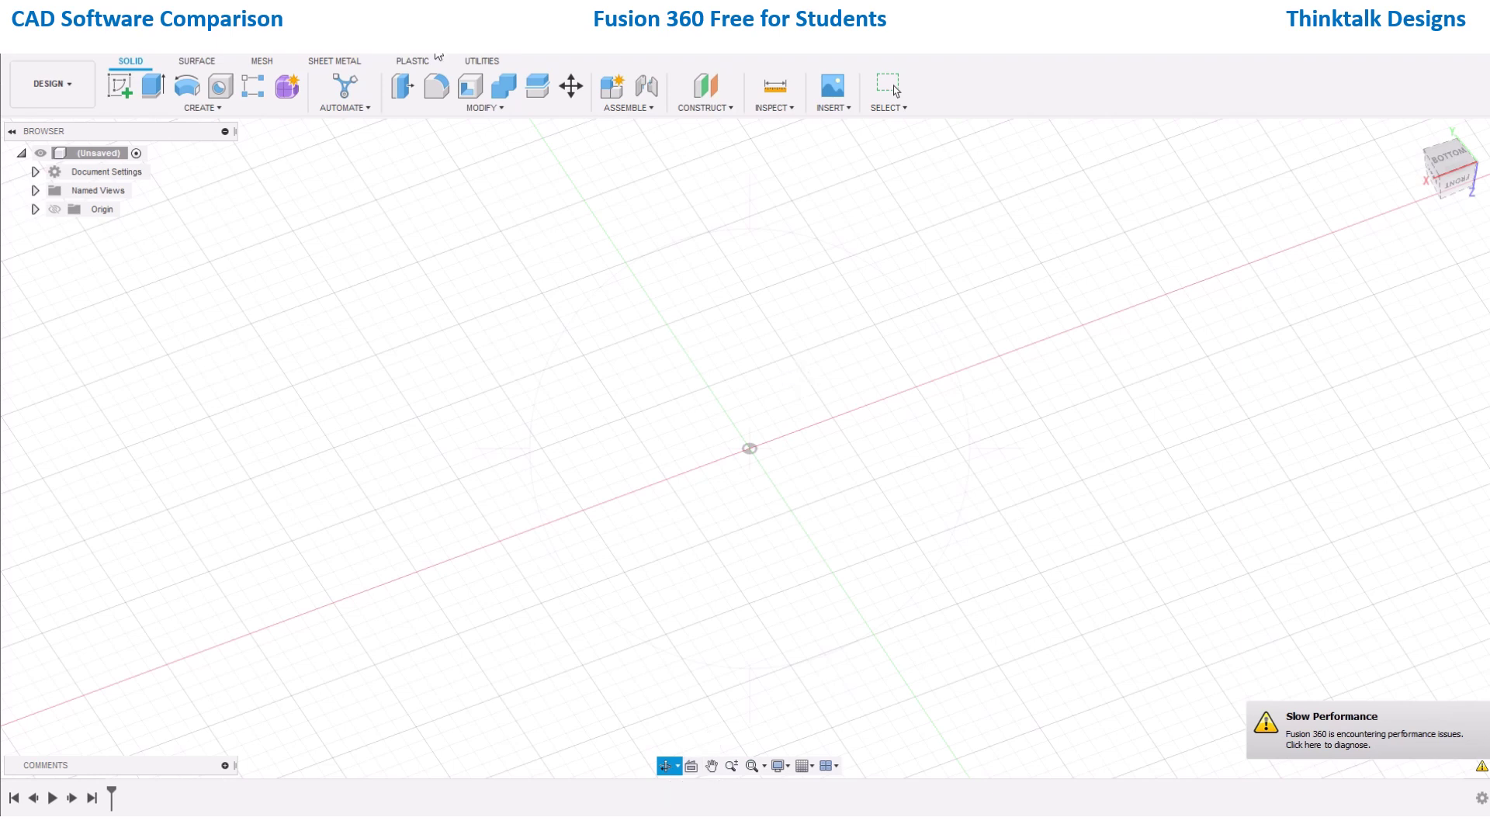
click(120, 85)
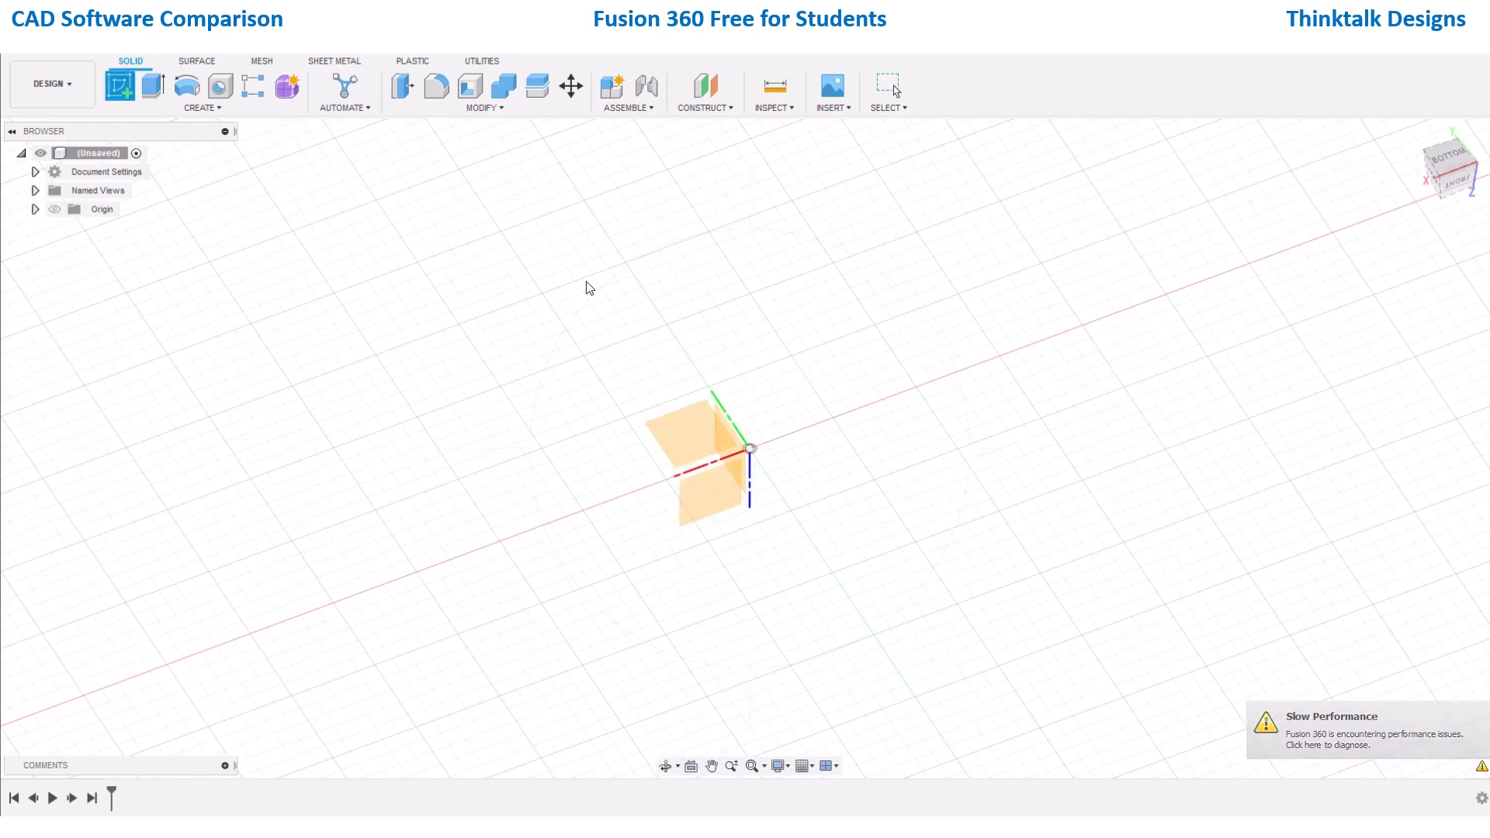
click(687, 433)
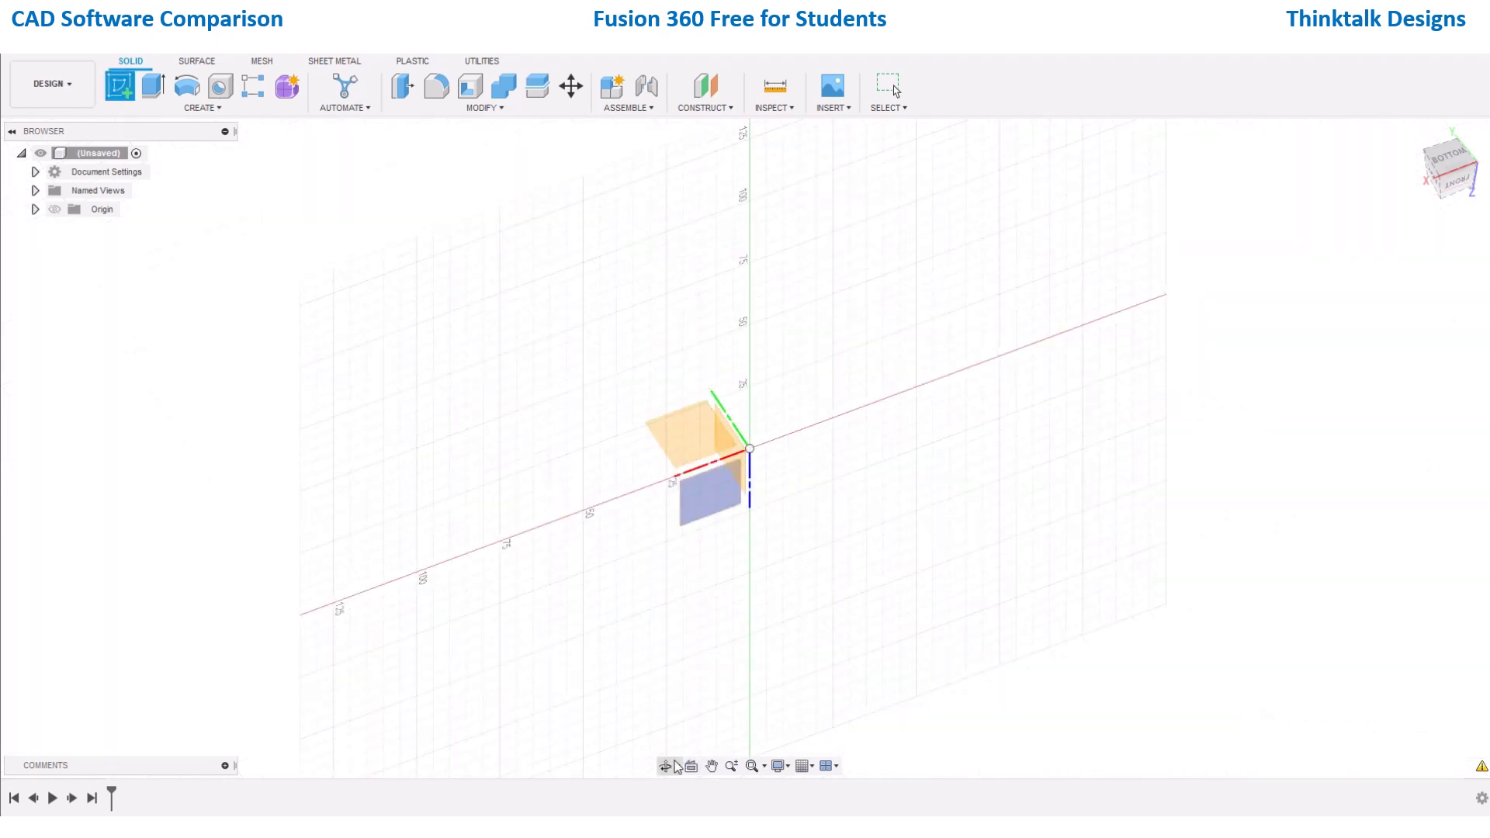
shift+middle_drag(592, 546, 693, 318)
shift+middle_drag(544, 456, 450, 683)
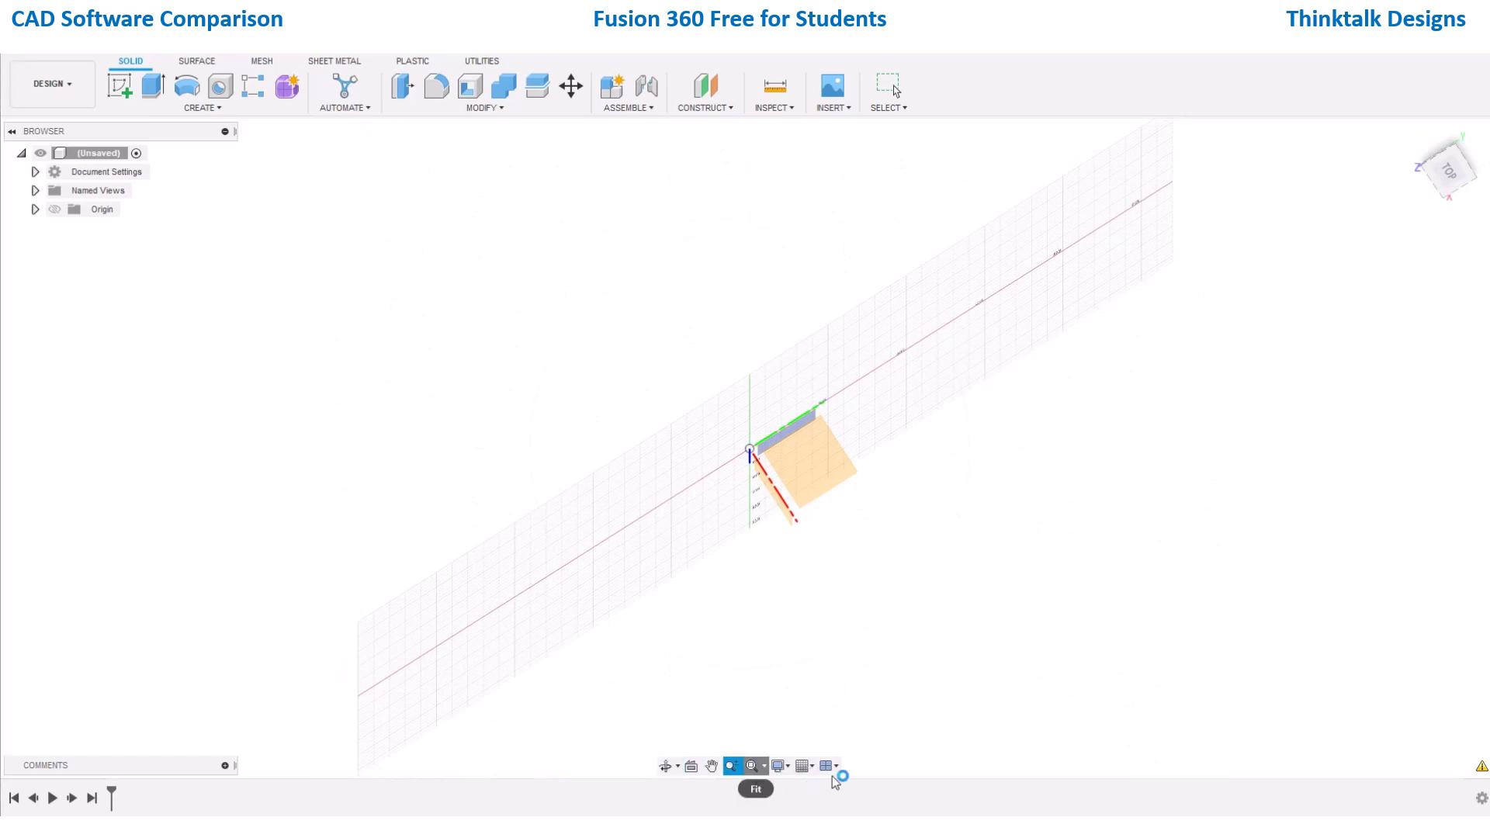
click(689, 769)
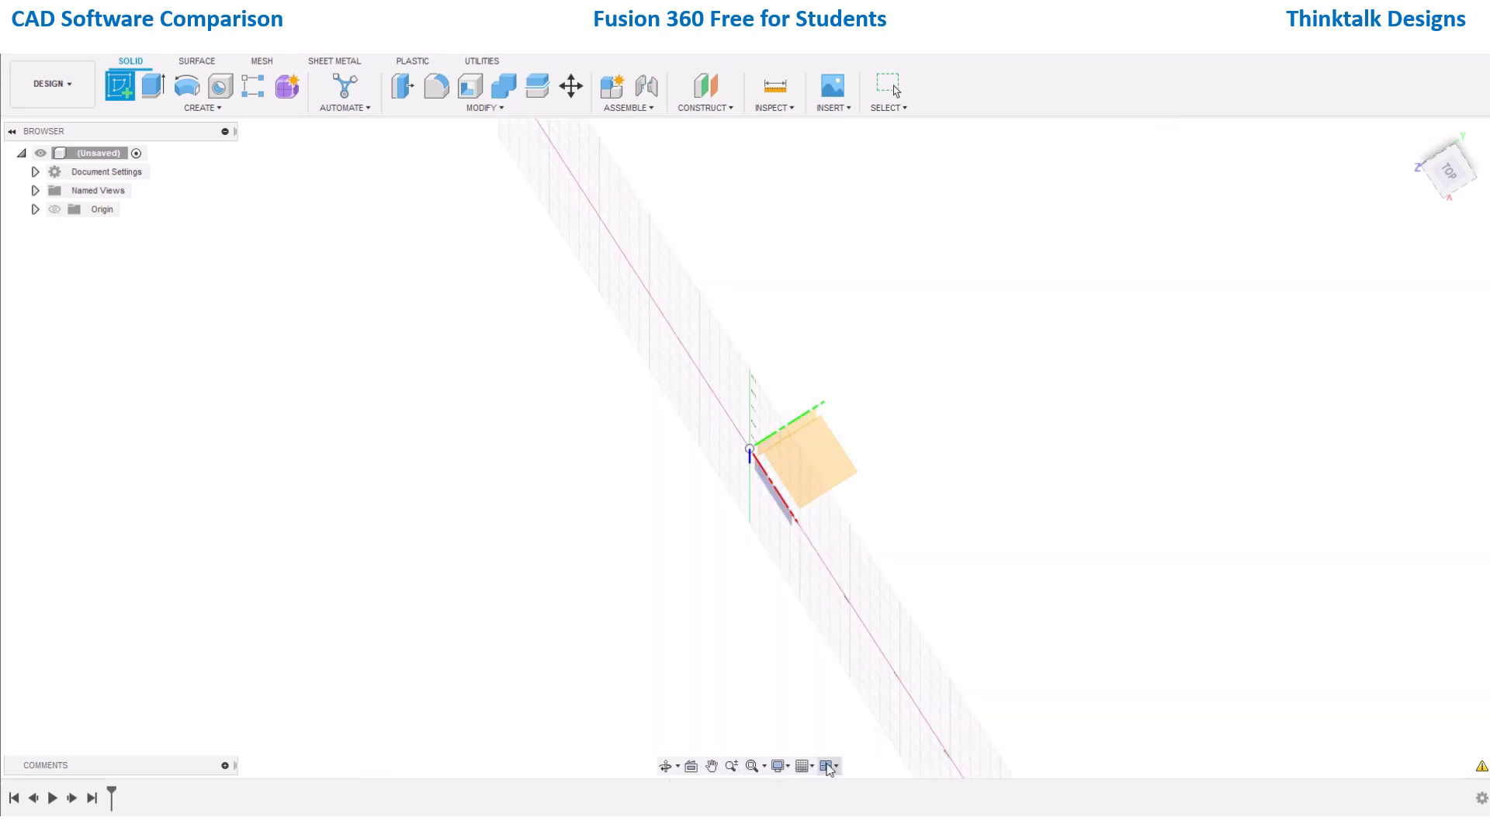
Use Free Orbit to view the origin planes from a near-front angle.
click(666, 765)
drag(691, 542, 682, 738)
click(678, 767)
click(693, 801)
drag(632, 567, 820, 683)
drag(761, 402, 769, 421)
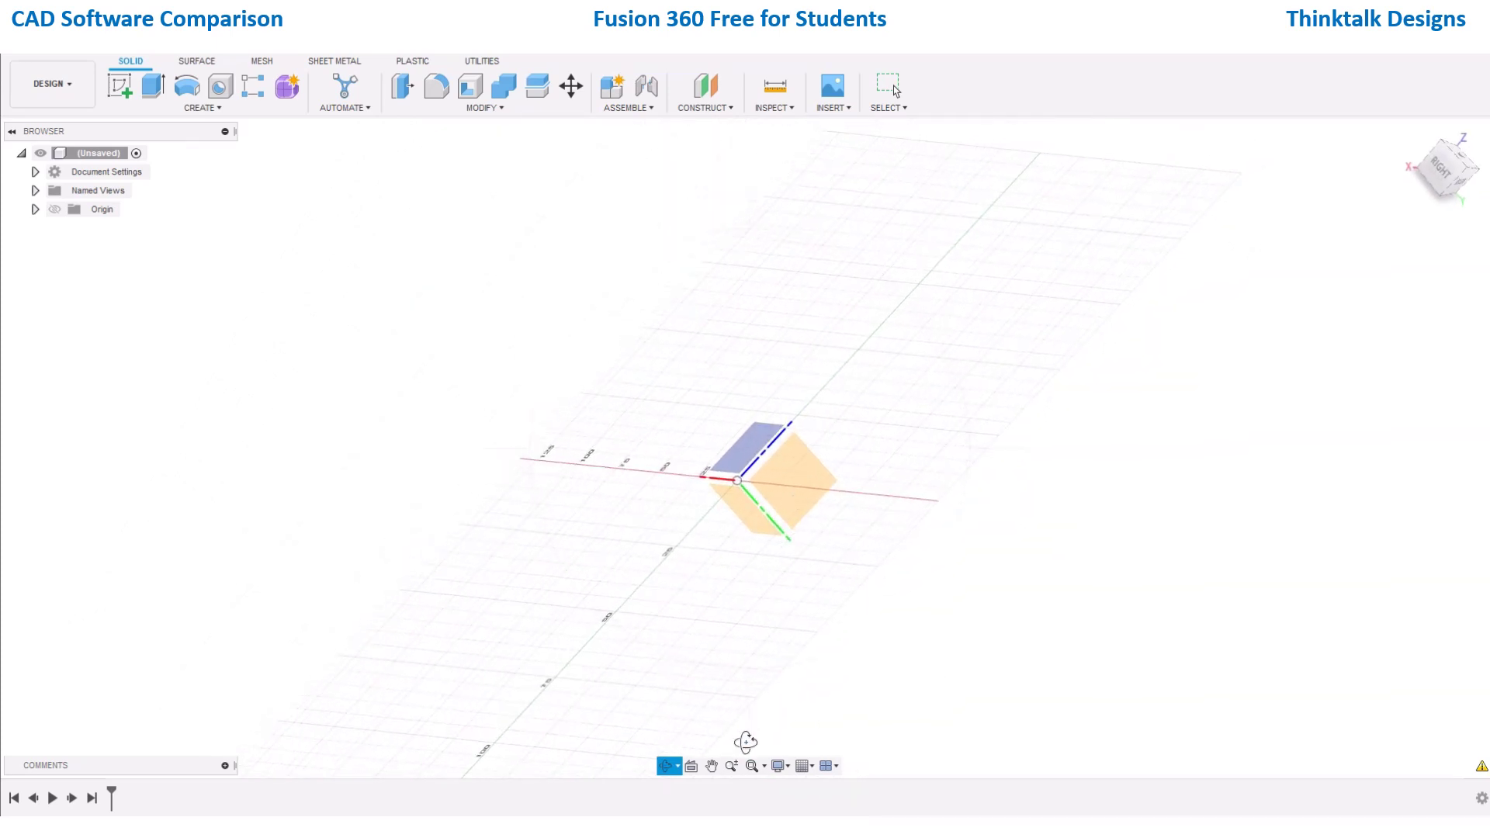
right_click(762, 458)
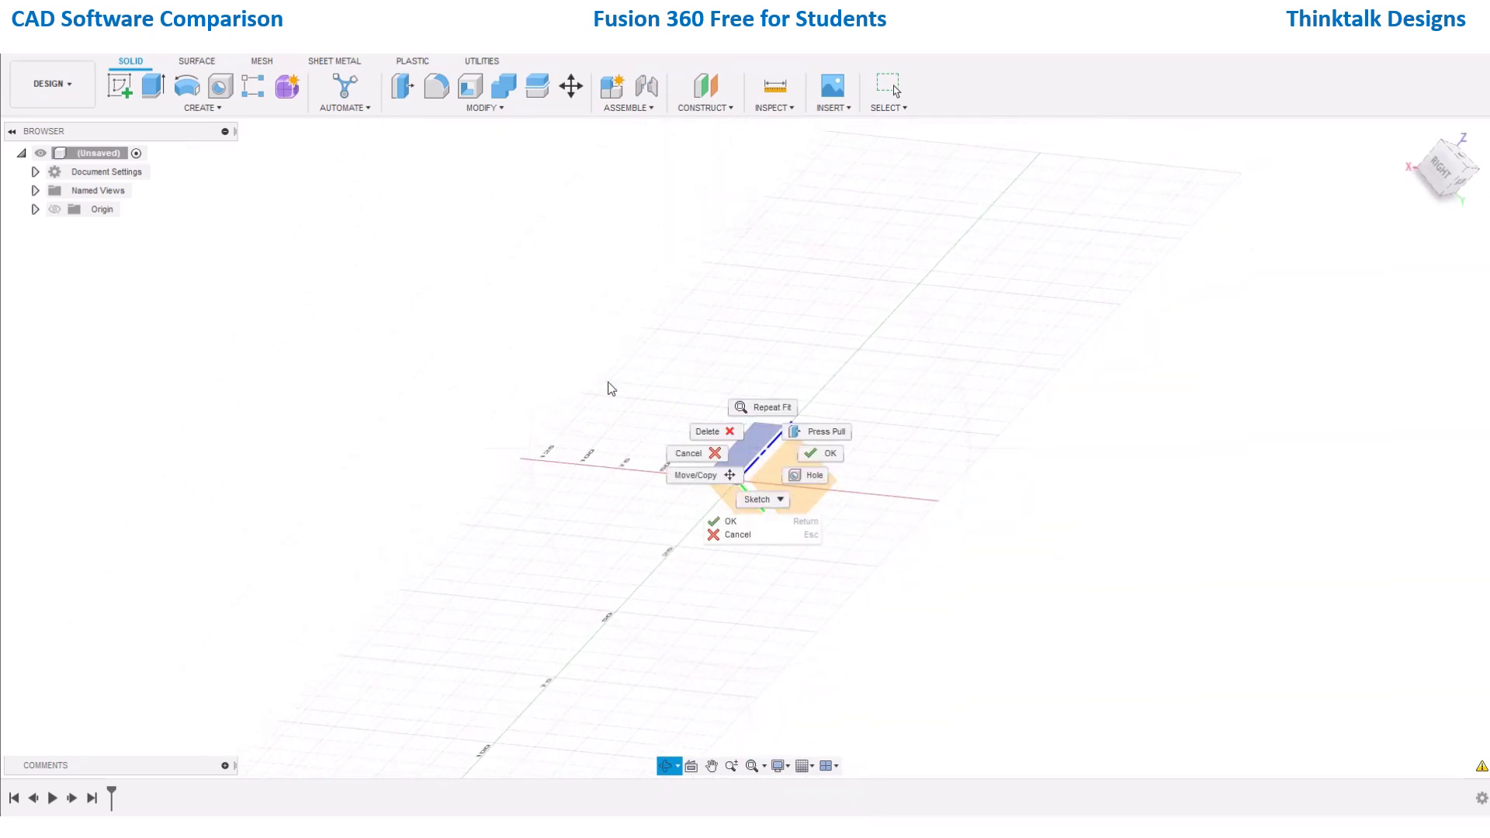
click(645, 369)
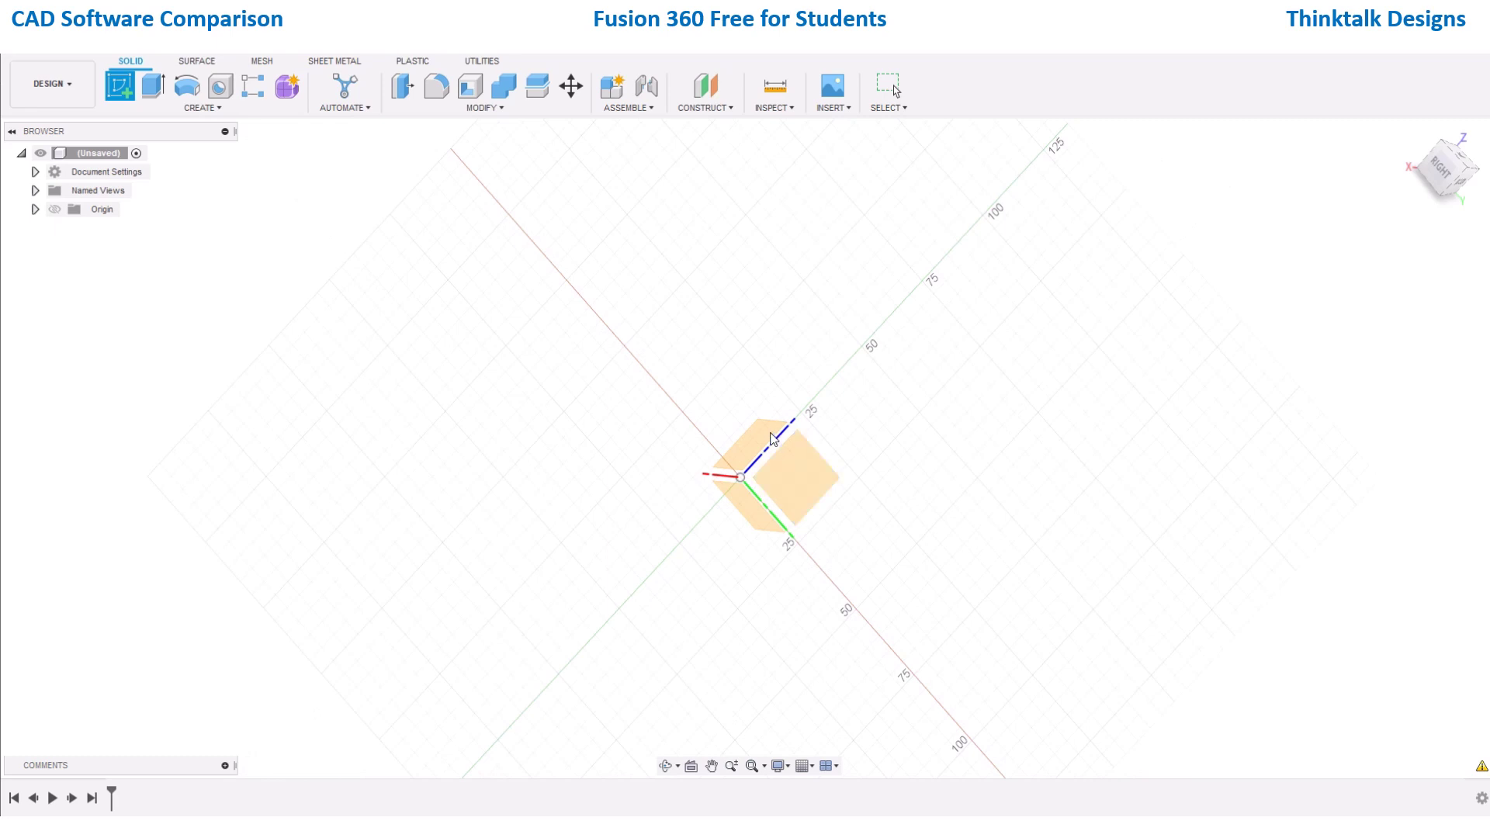
On the top origin plane, draw a spline through points and close it at the start point.
click(759, 440)
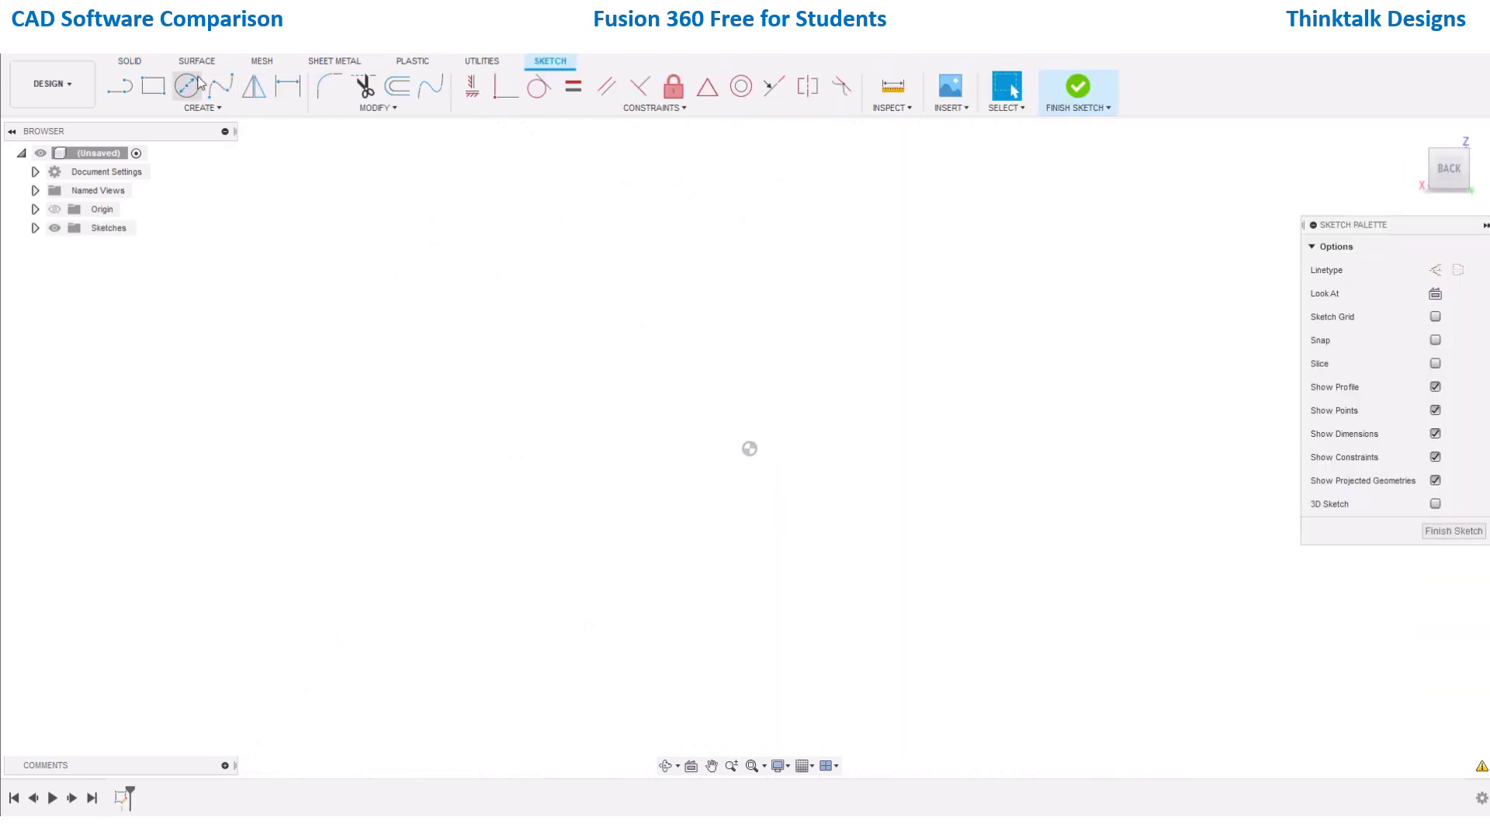
click(220, 85)
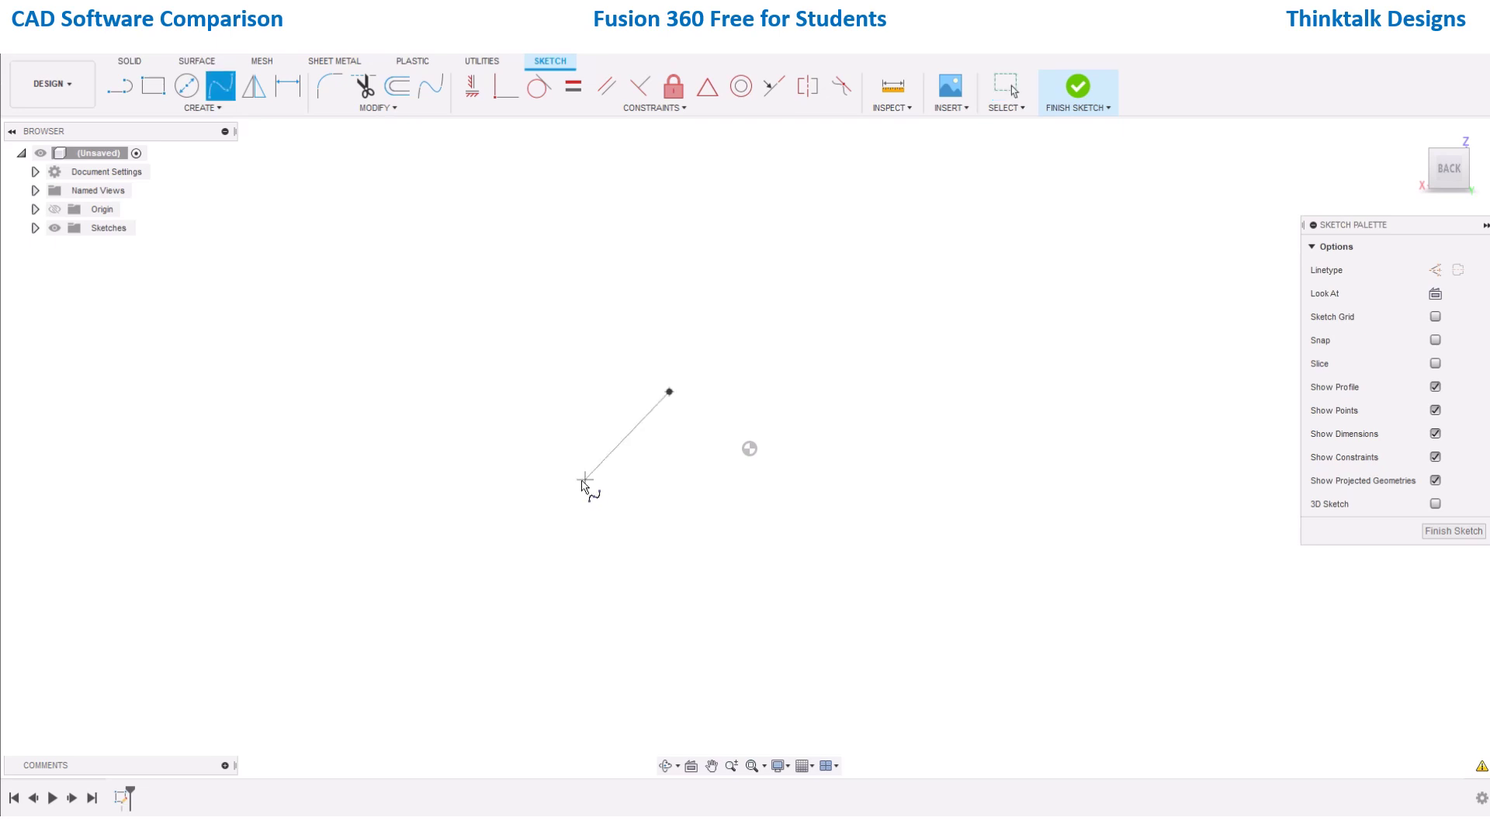
click(782, 635)
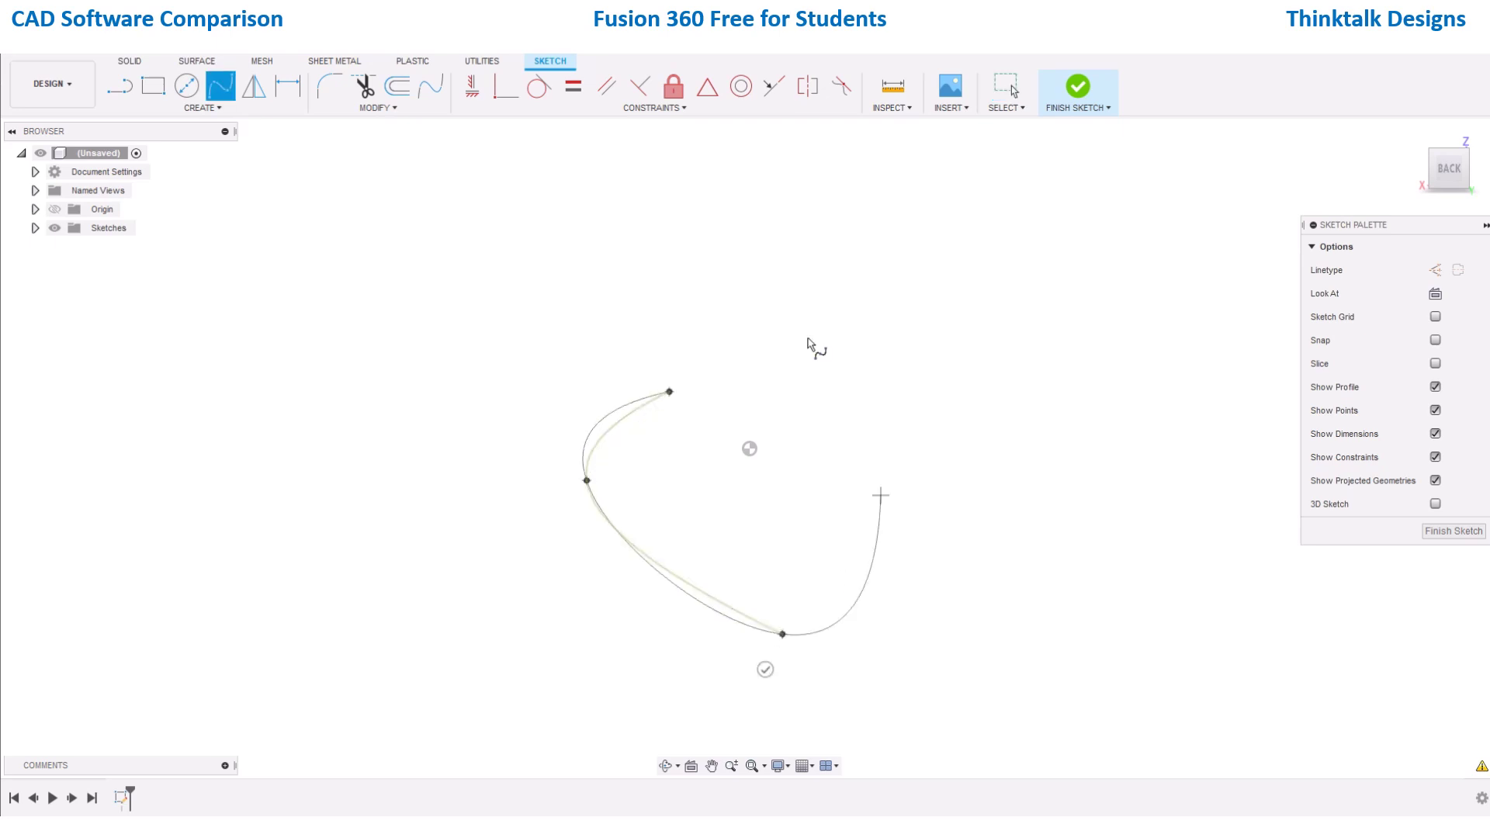
click(805, 327)
click(668, 392)
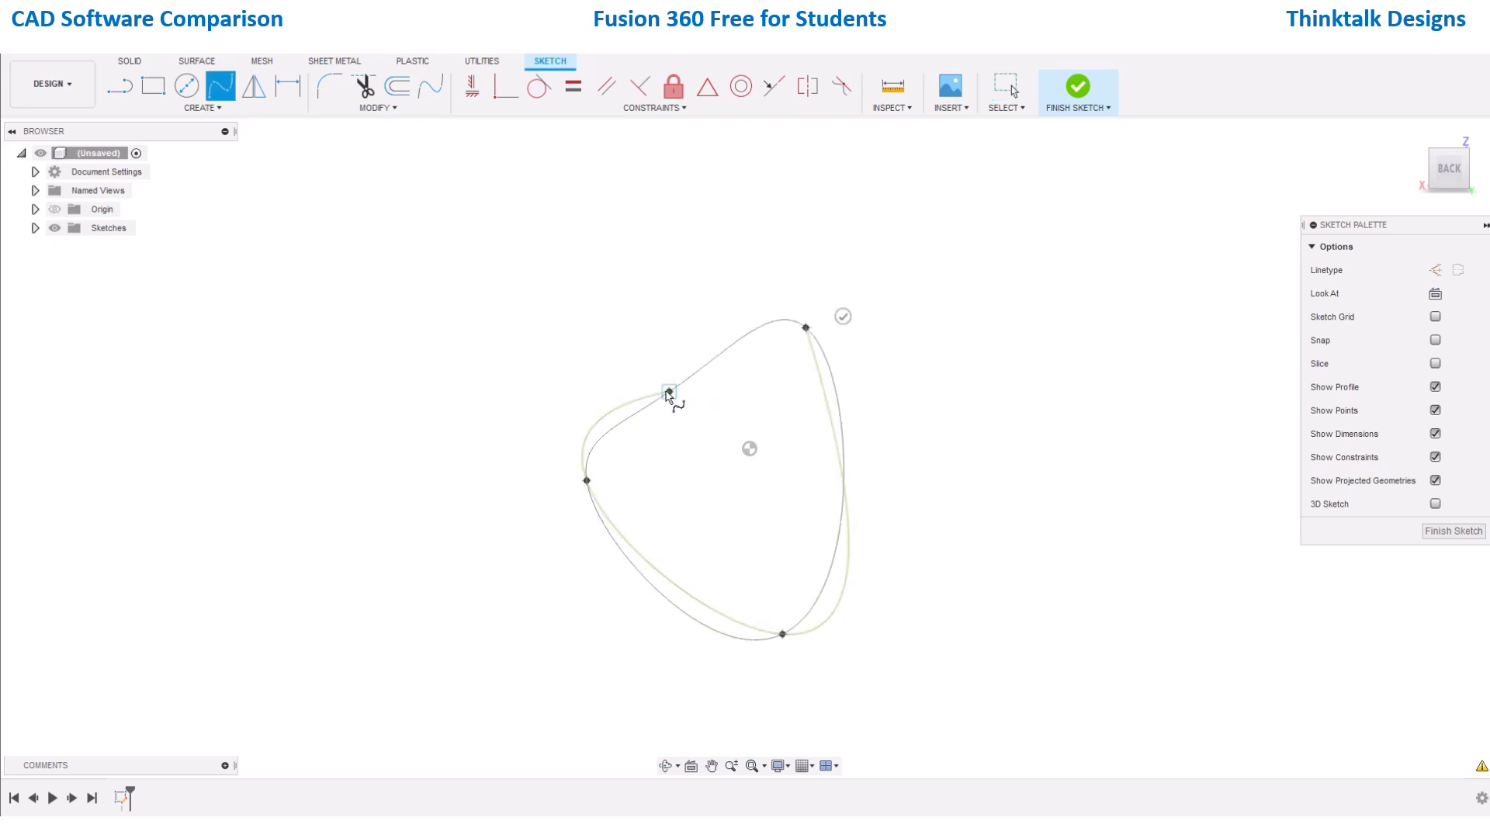
Finish the sketch and orbit to view the rounded profile at an angle.
click(1446, 533)
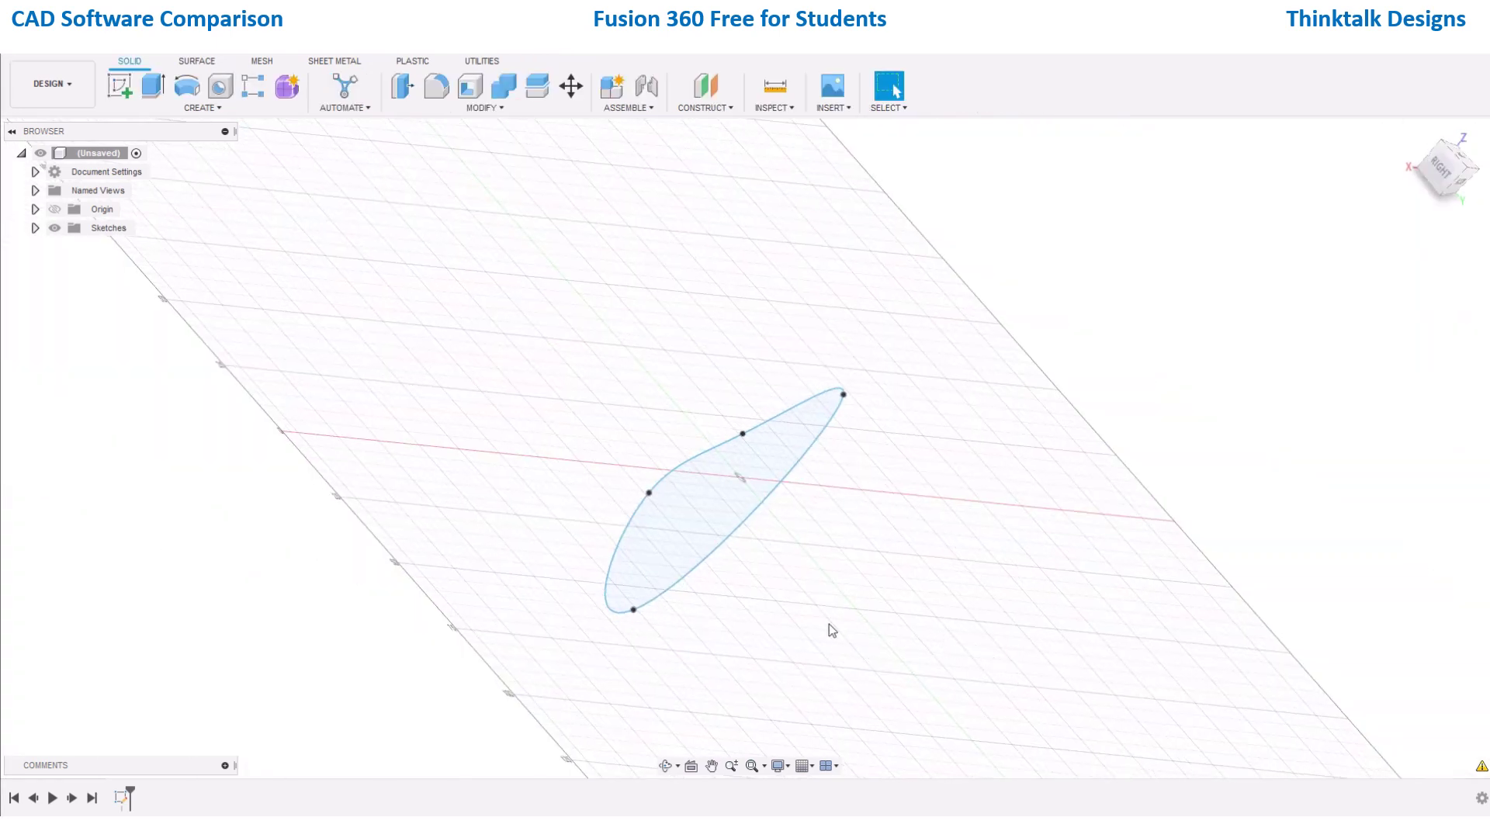
click(665, 766)
drag(532, 665, 543, 426)
drag(472, 342, 371, 187)
Extrude the rounded spline profile 160 mm into a long solid prism.
click(153, 87)
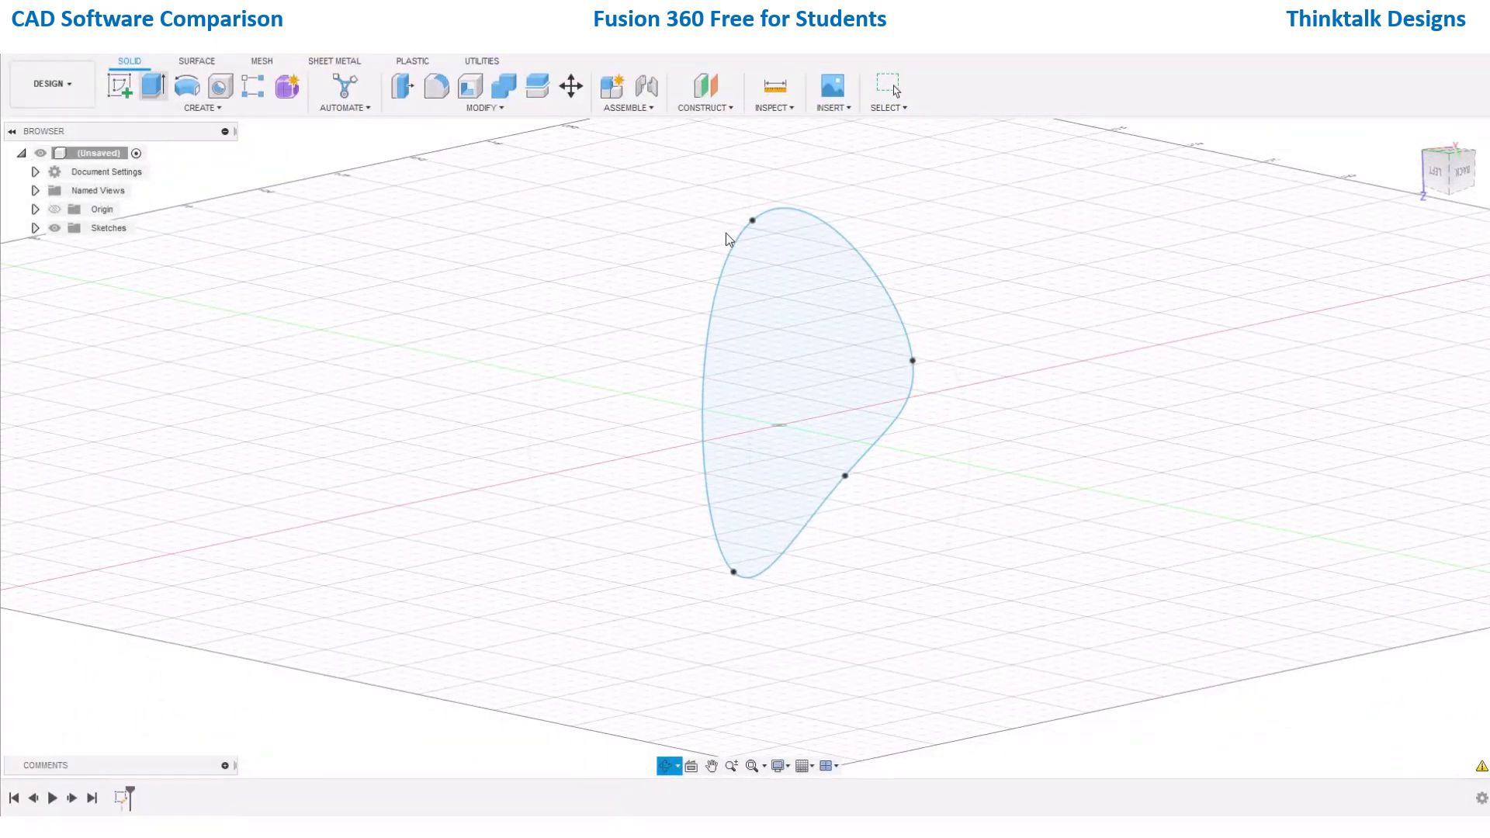
click(844, 445)
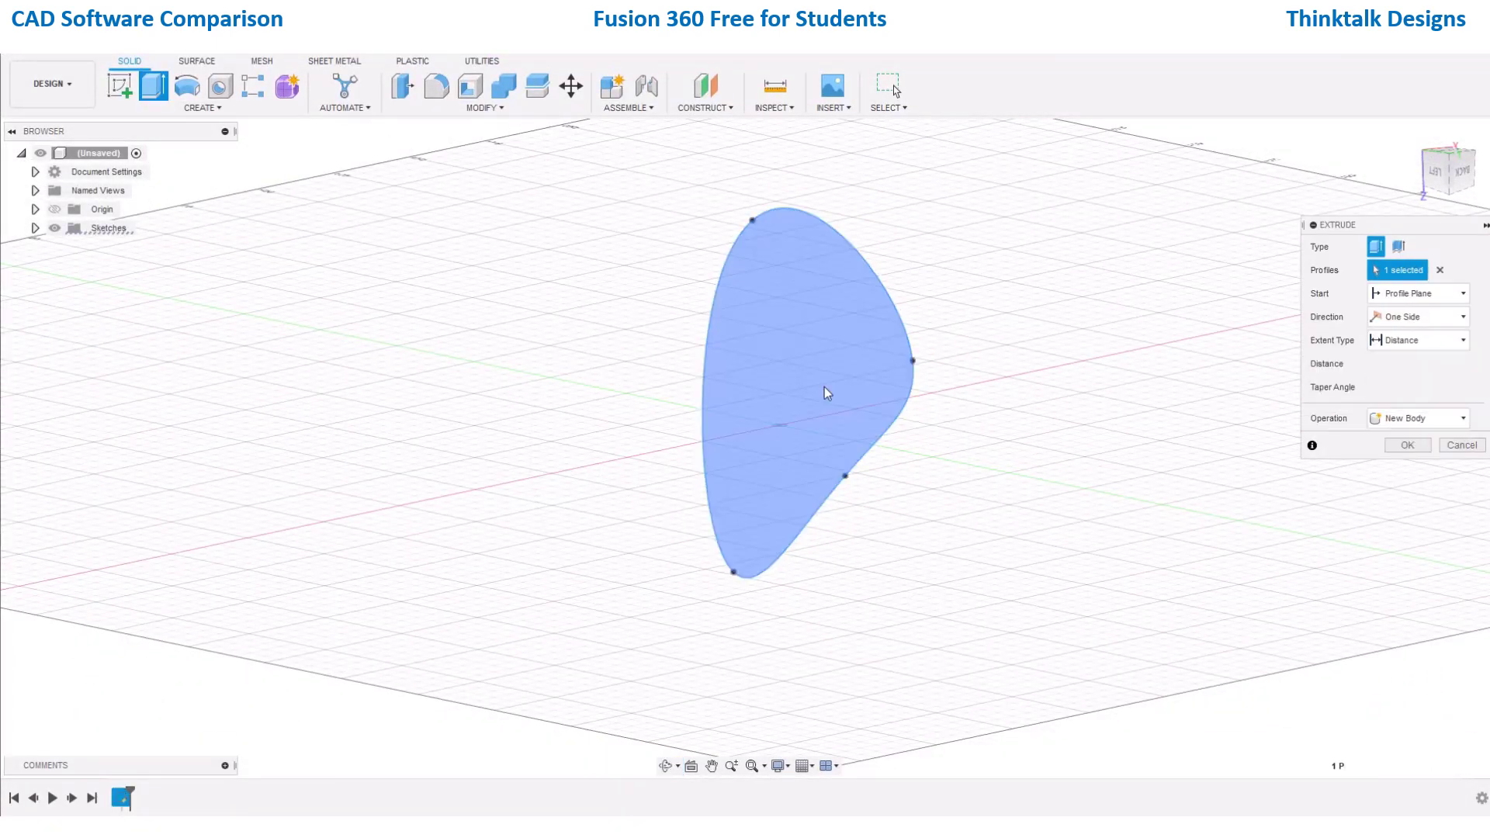
click(815, 386)
drag(977, 455, 1345, 572)
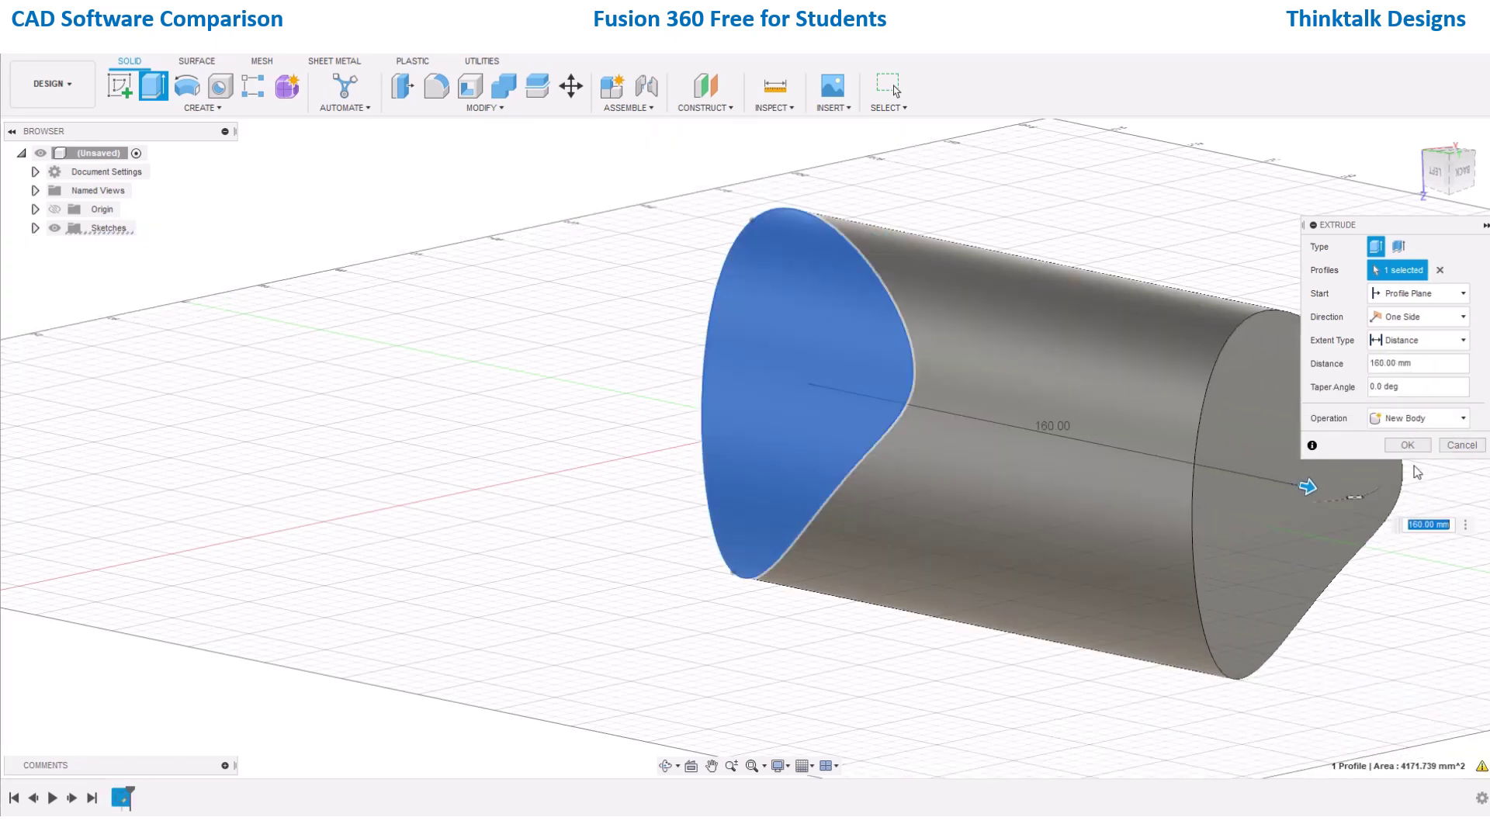
click(1415, 441)
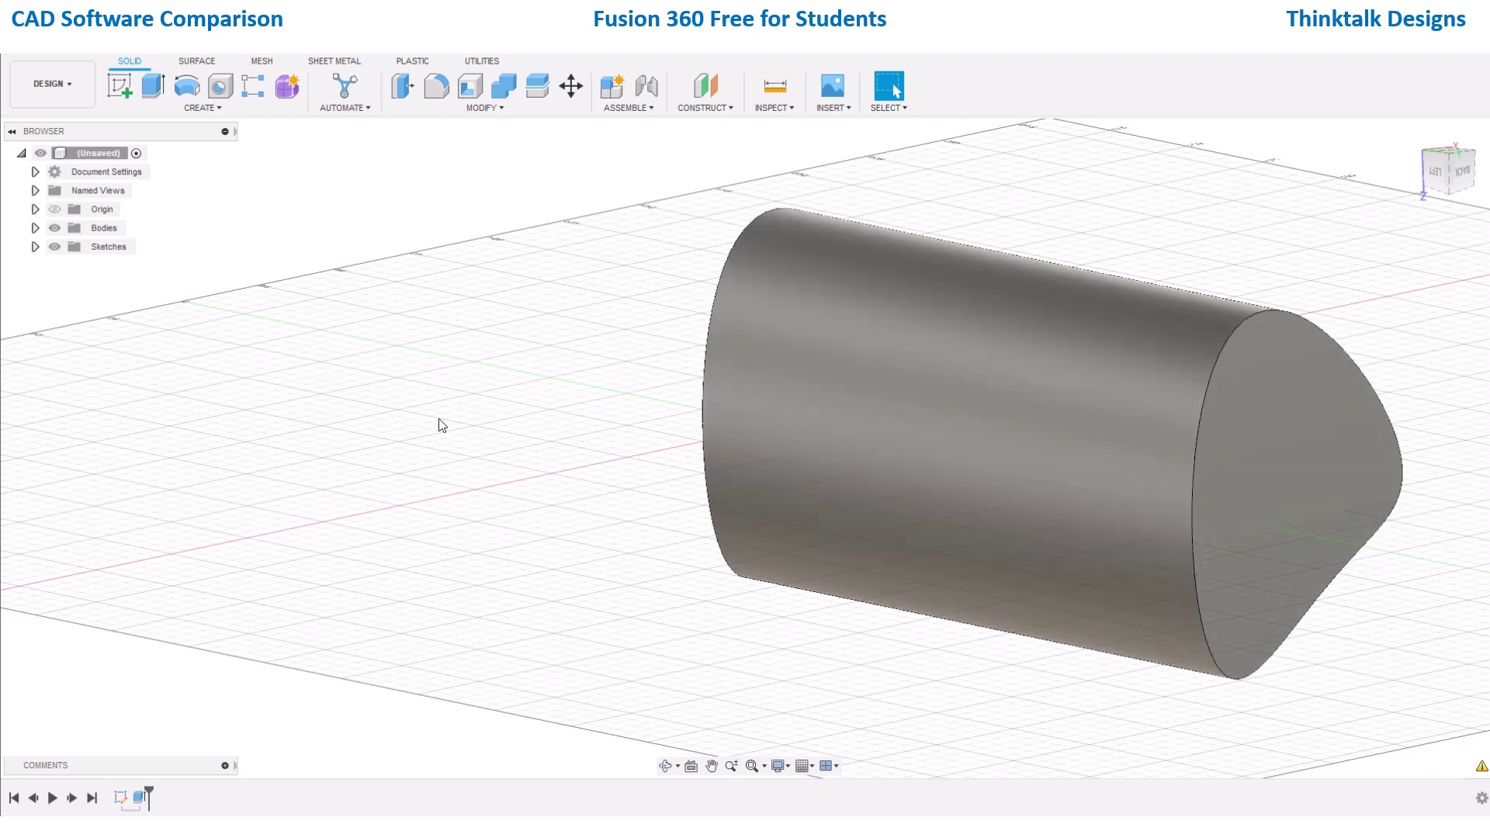
Fillet the far end edge of the prism with a 17.50 mm radius.
click(436, 85)
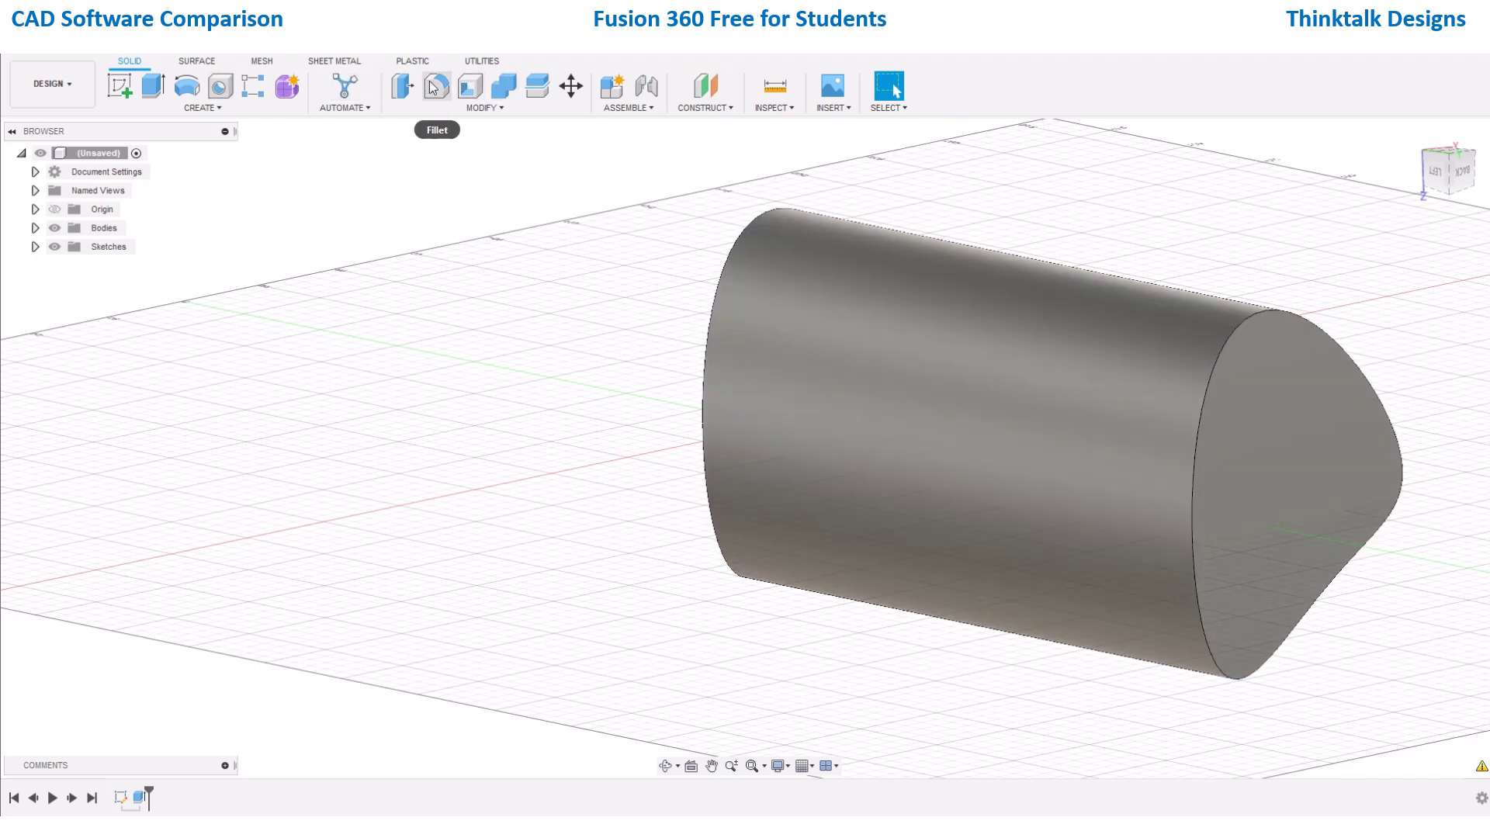
click(1193, 545)
mouse_move(1194, 546)
mouse_down()
mouse_move(1178, 507)
mouse_move(1179, 546)
mouse_up()
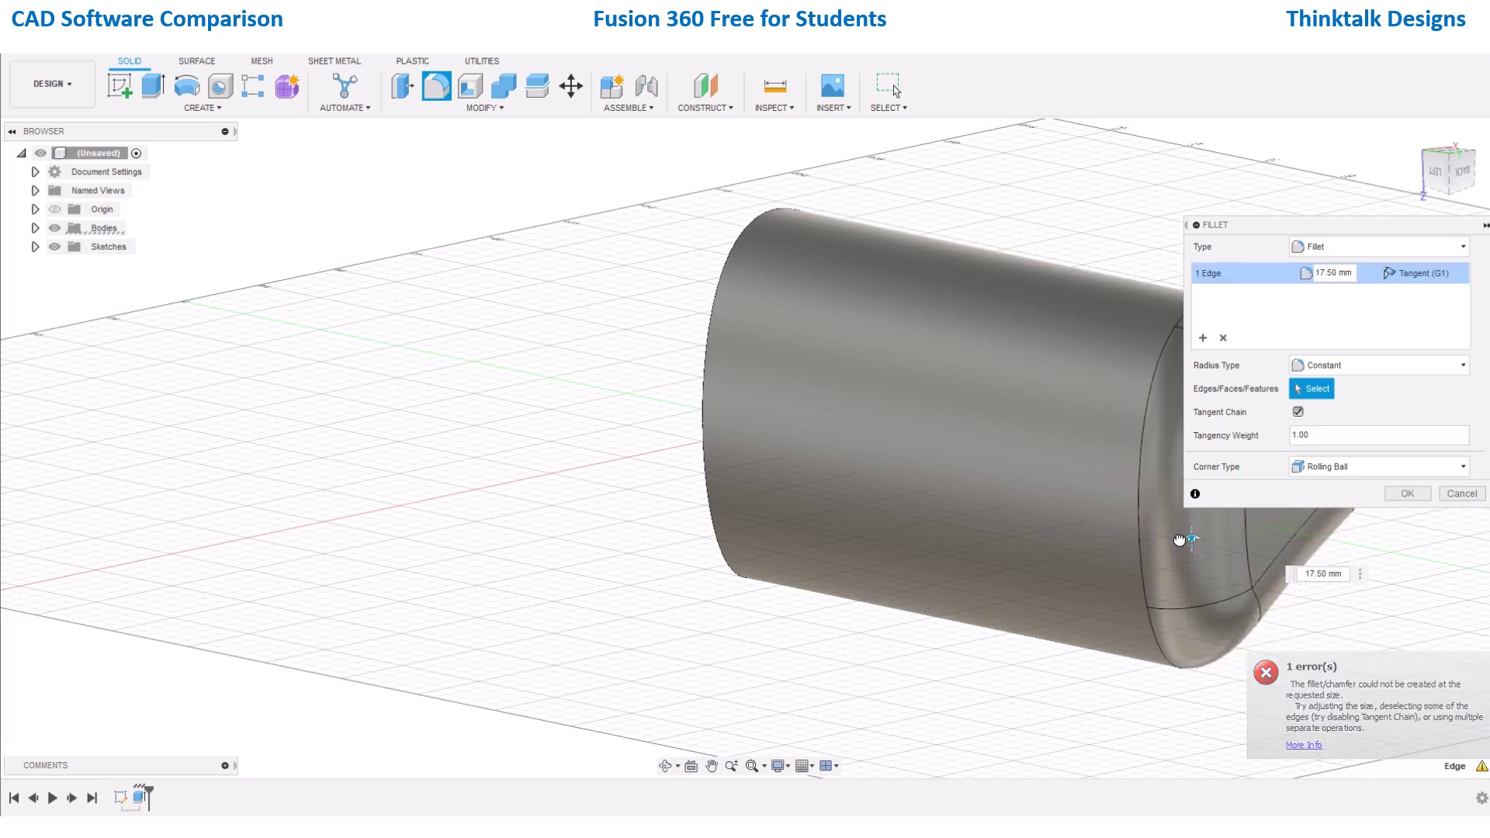
click(1406, 498)
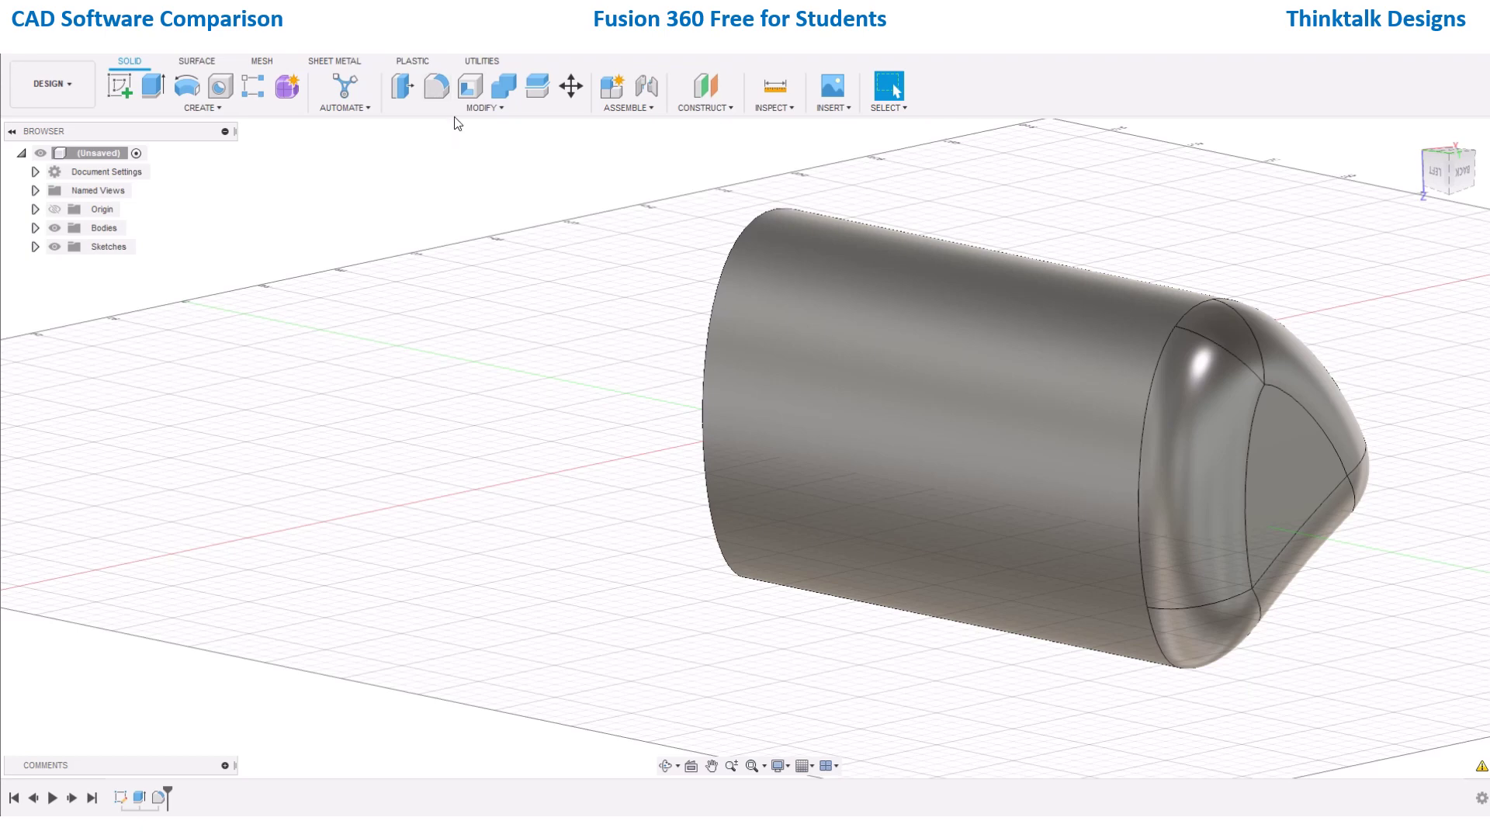
Shell the body to 5 mm inside thickness, removing the flat end face, then inspect it.
click(469, 87)
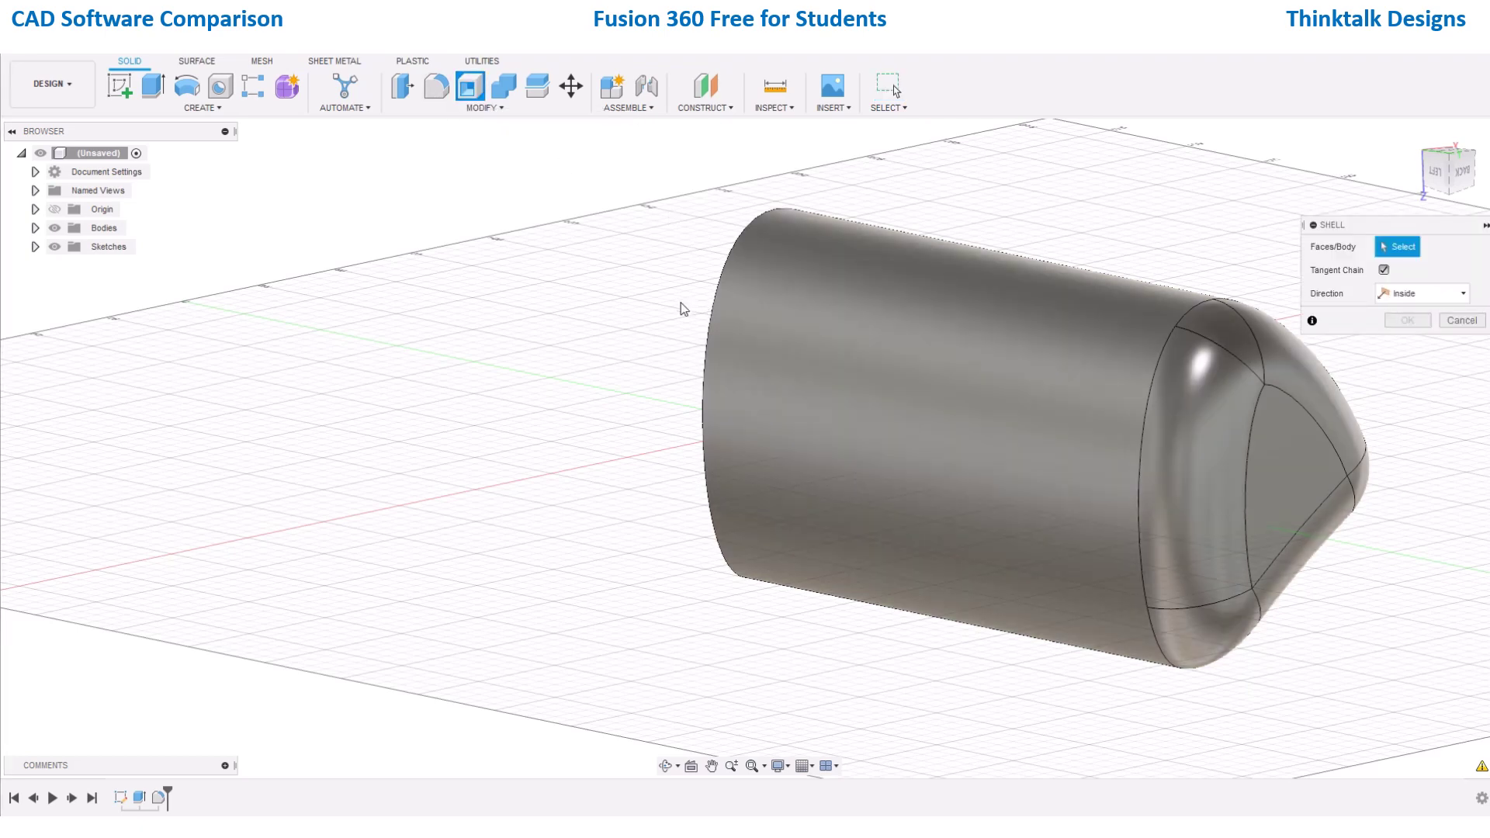
click(665, 765)
drag(668, 691, 791, 717)
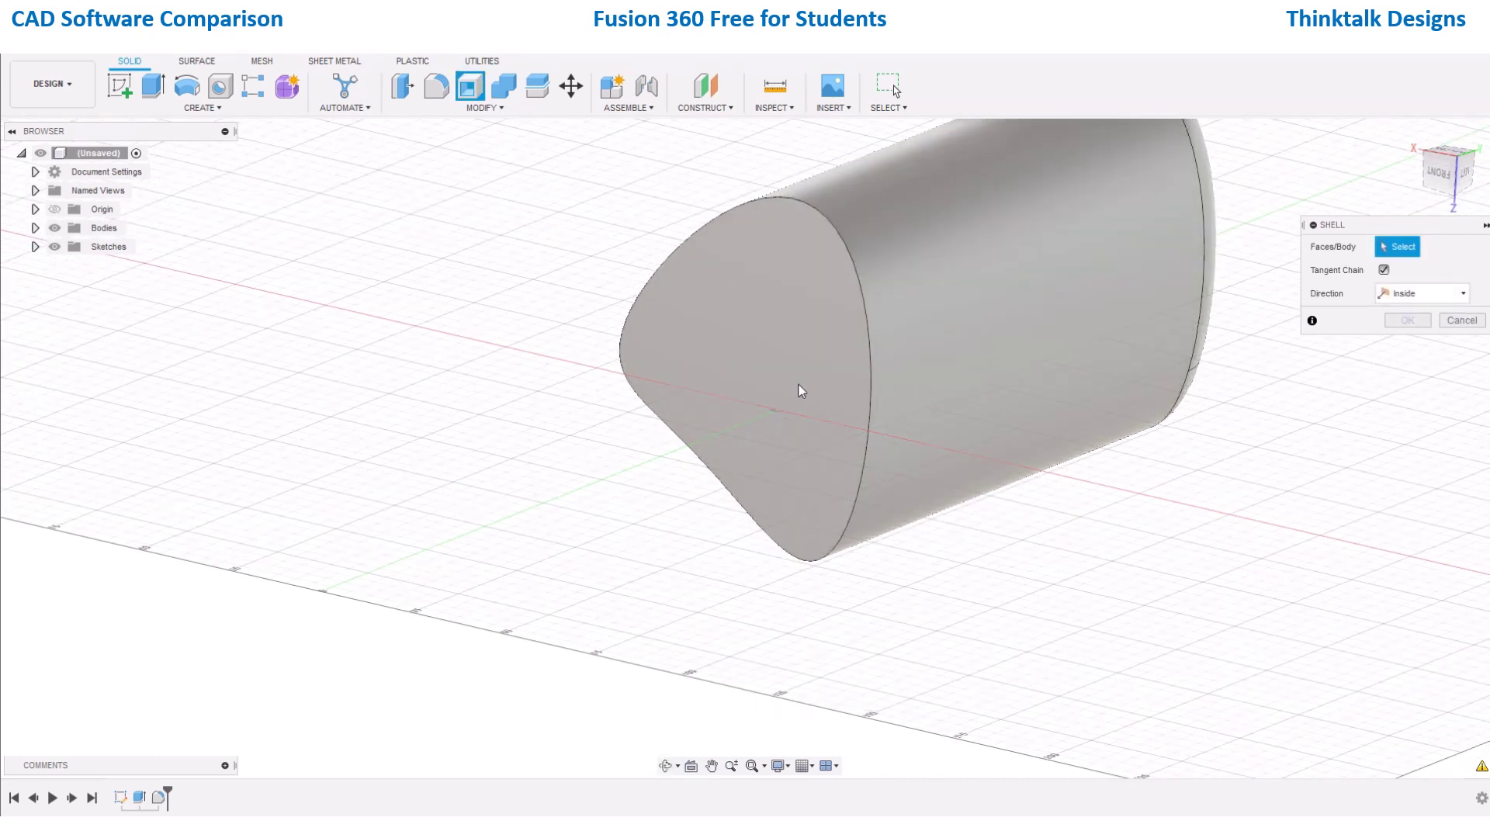
click(799, 390)
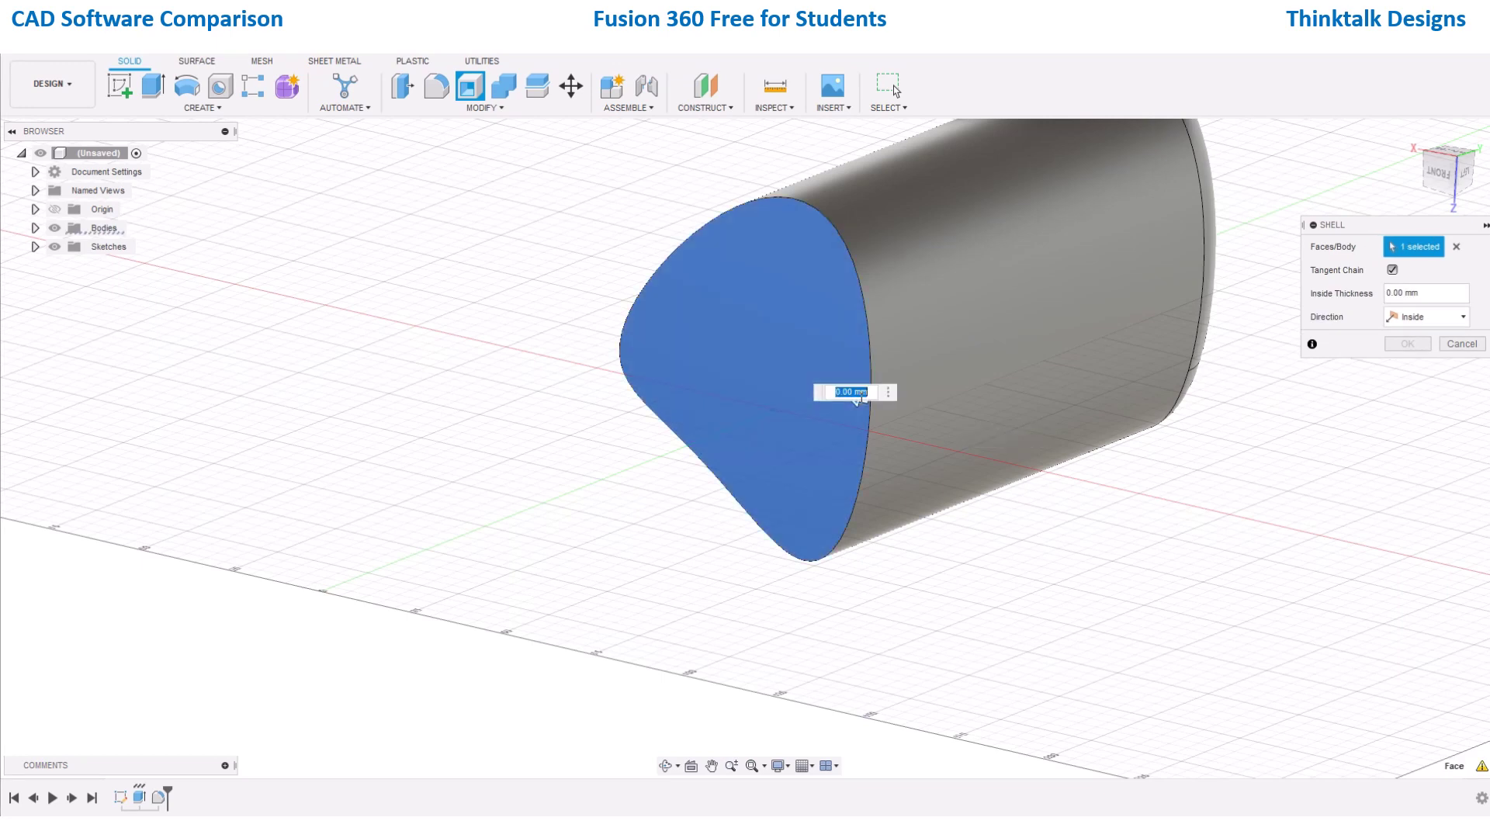
text(40)
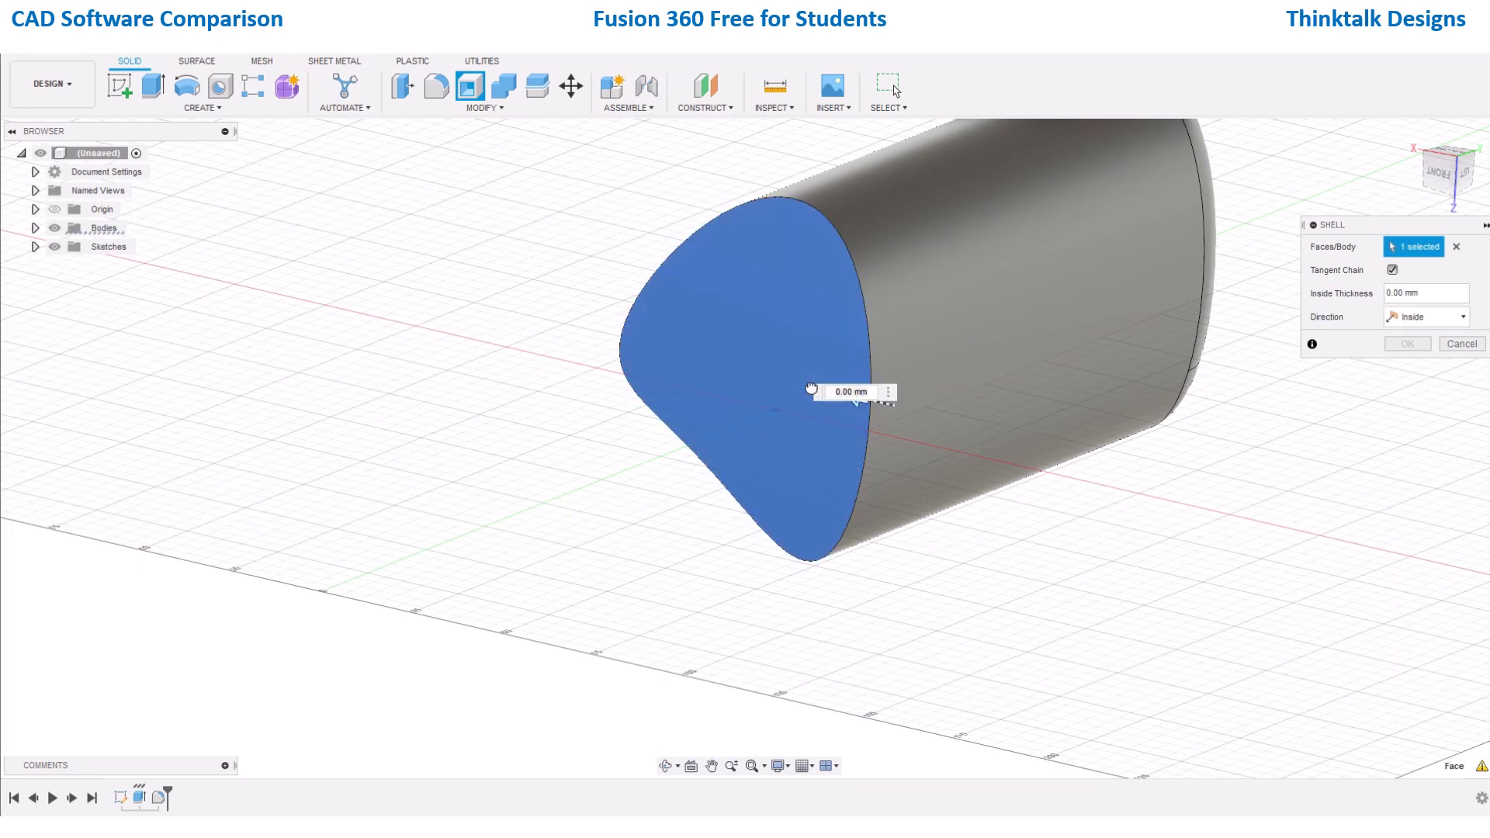
drag(759, 362, 796, 390)
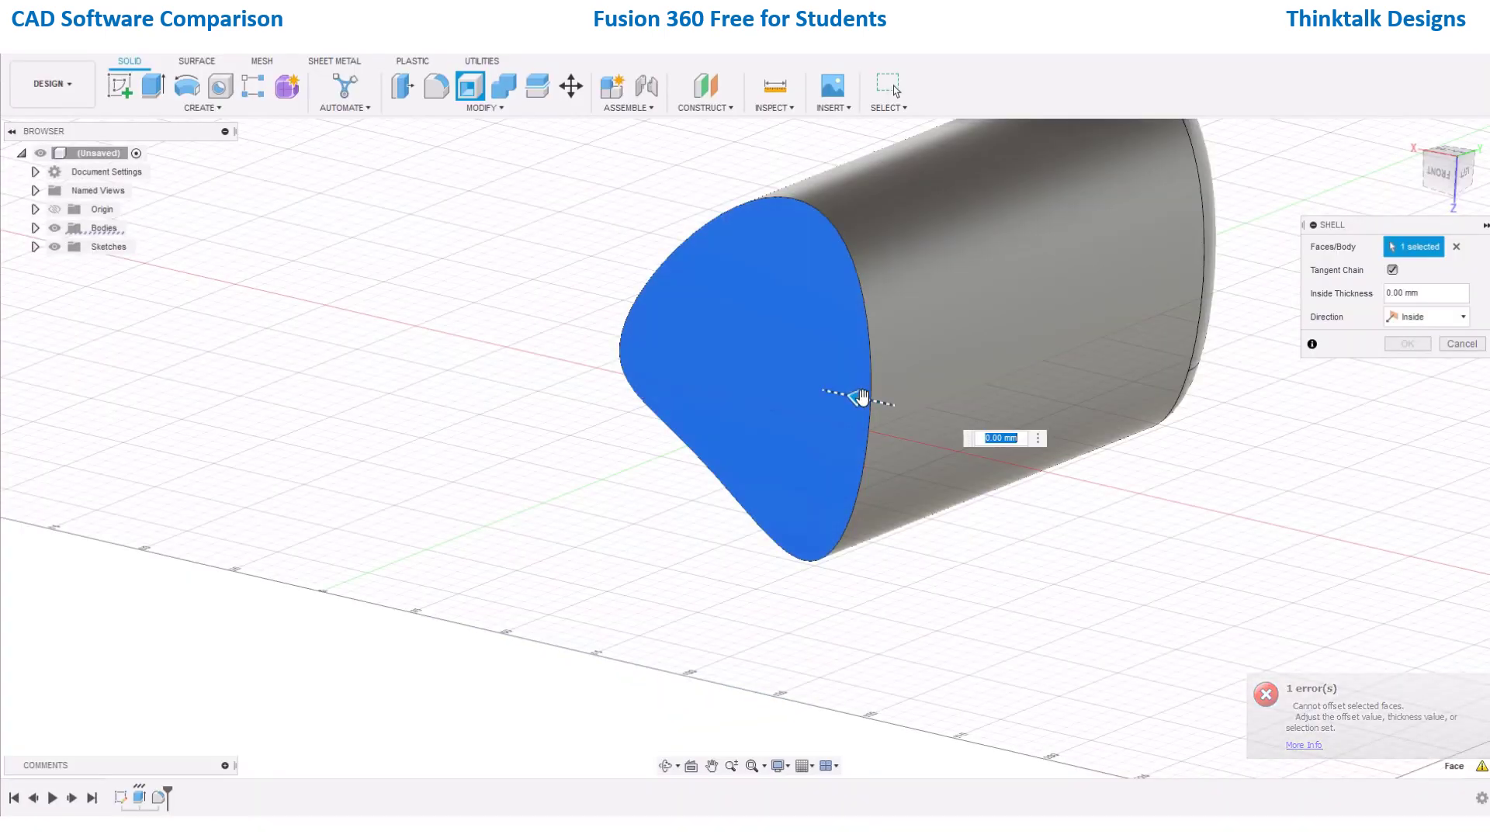
drag(838, 396, 843, 394)
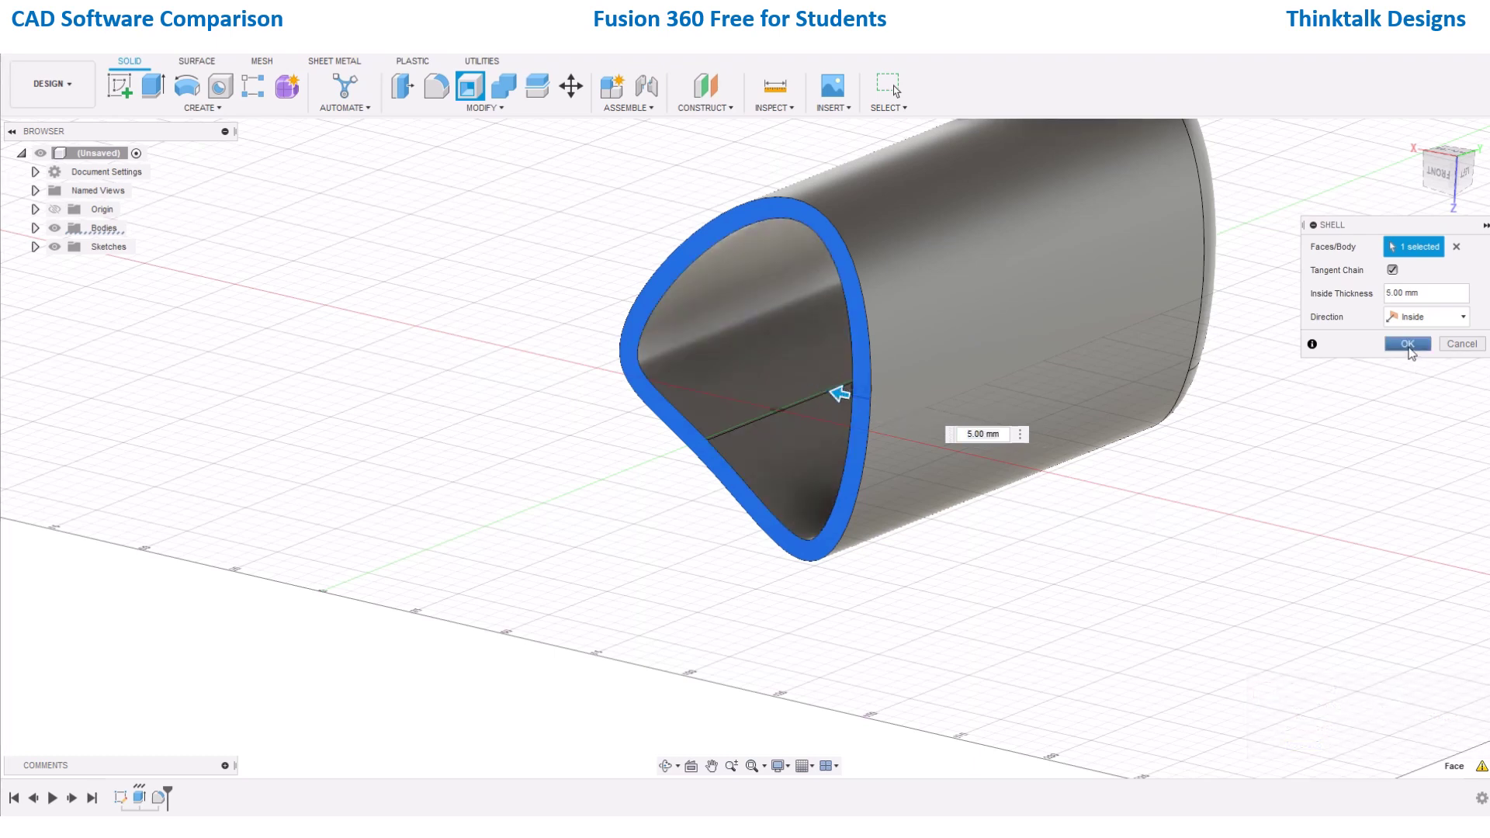
key(Return)
click(669, 768)
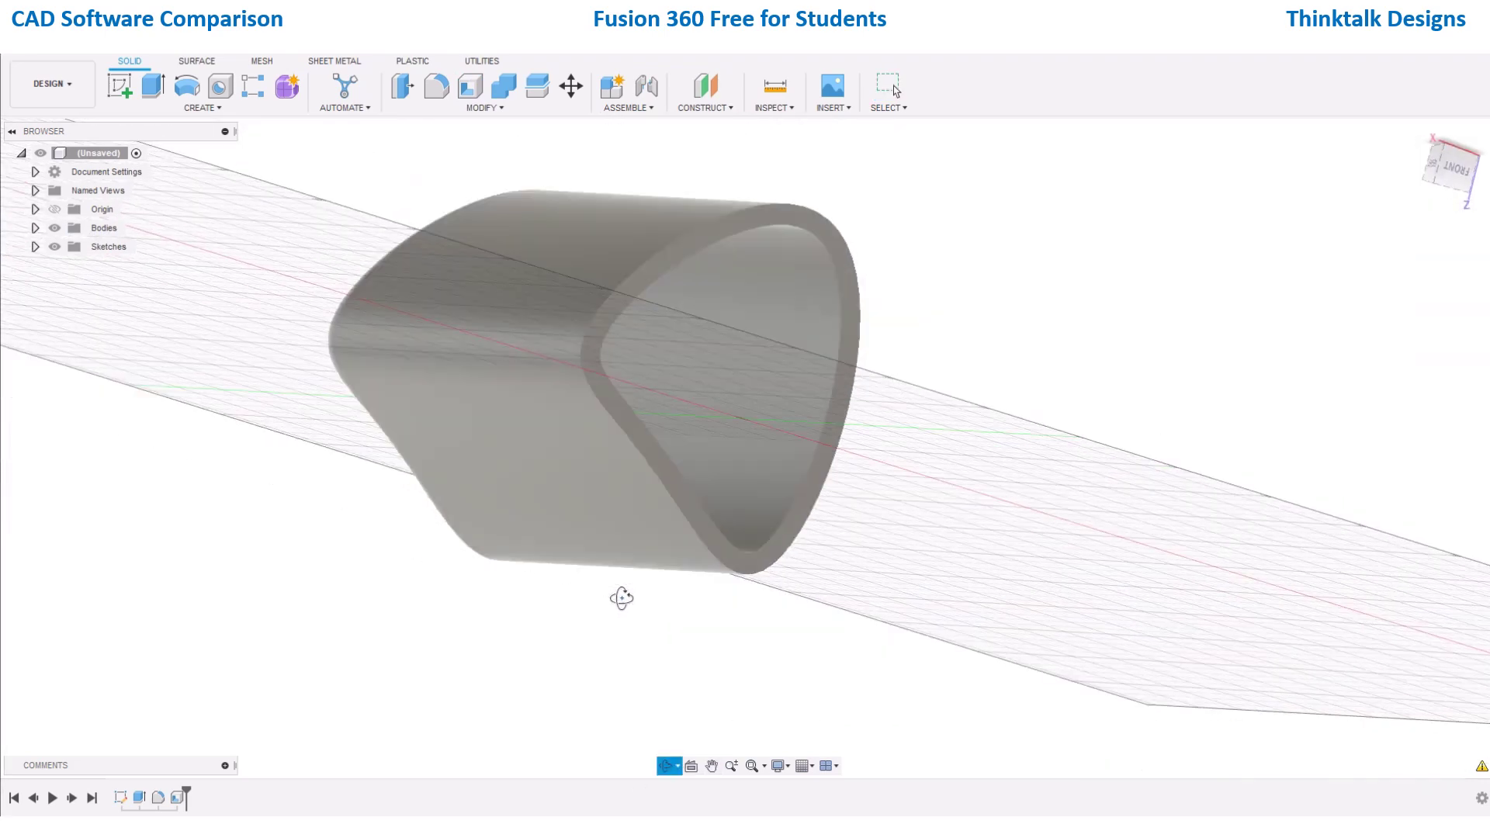